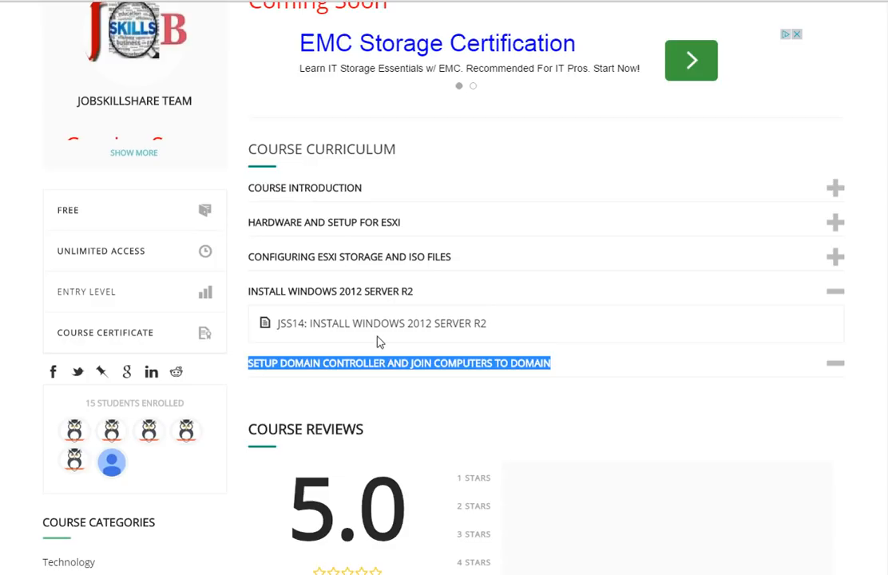
# Step: Highlight the INSTALL WINDOWS 2012 SERVER R2 and SETUP DOMAIN CONTROLLER lesson titles
pyautogui.click(439, 351)
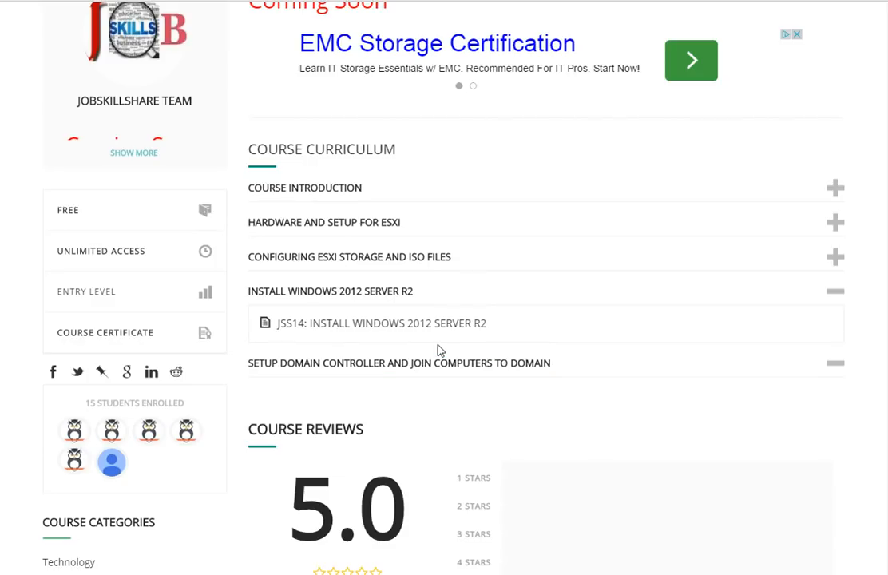
pyautogui.moveTo(310, 326); pyautogui.dragTo(507, 323)
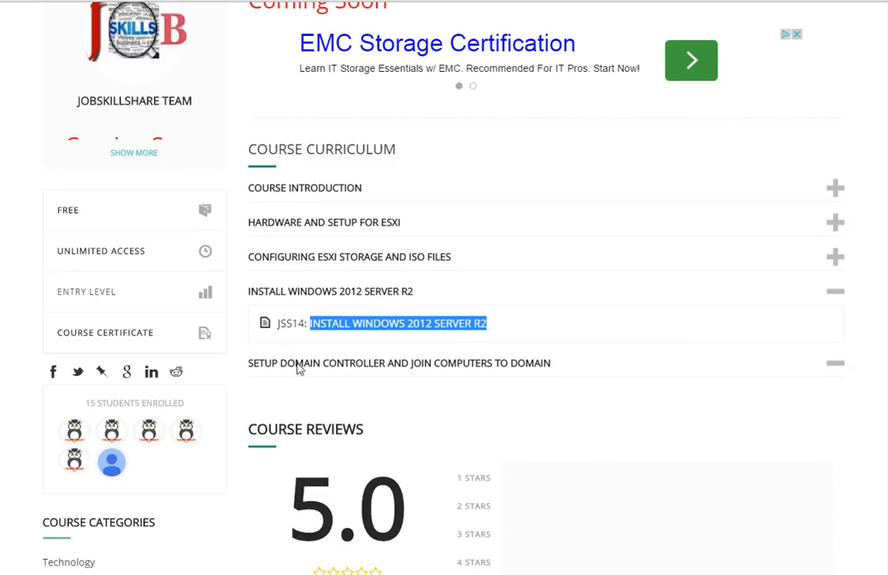
pyautogui.moveTo(280, 362); pyautogui.dragTo(390, 364)
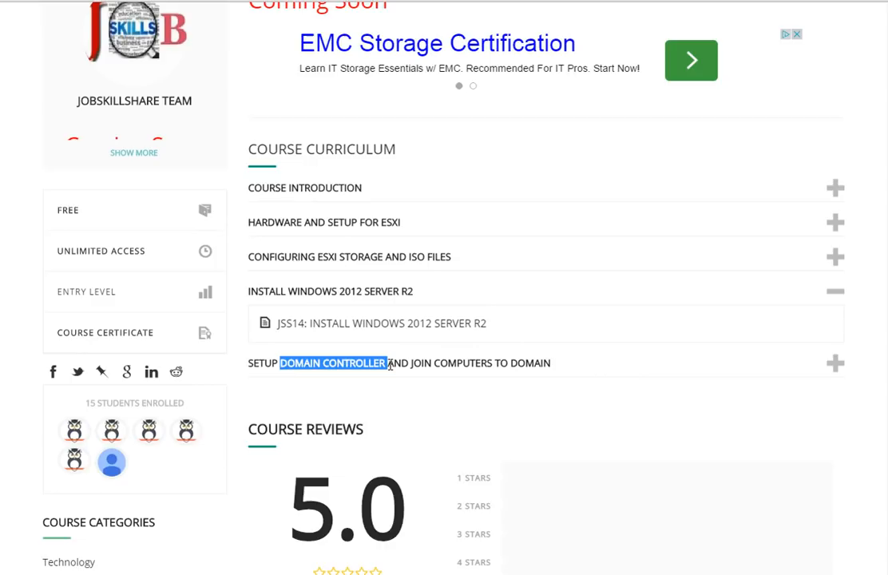
pyautogui.click(397, 361)
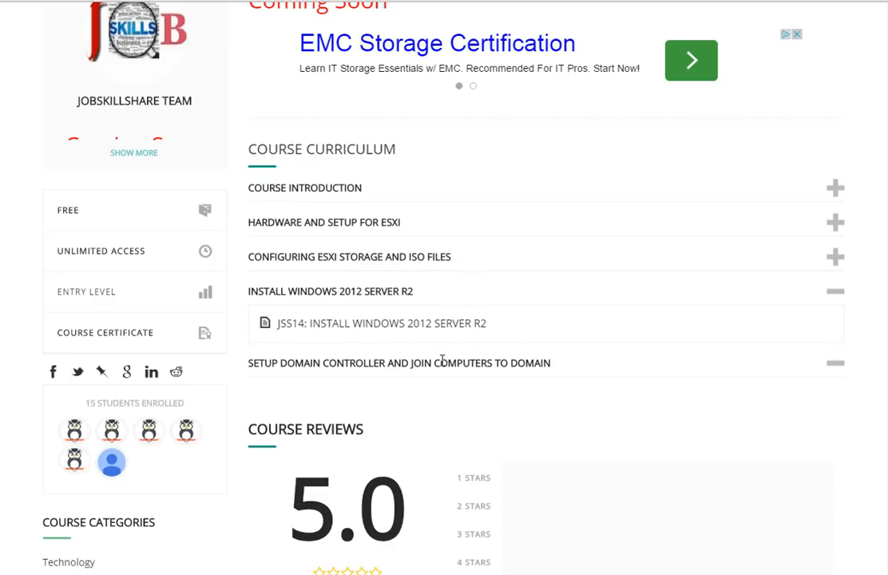
pyautogui.moveTo(561, 367); pyautogui.dragTo(244, 362)
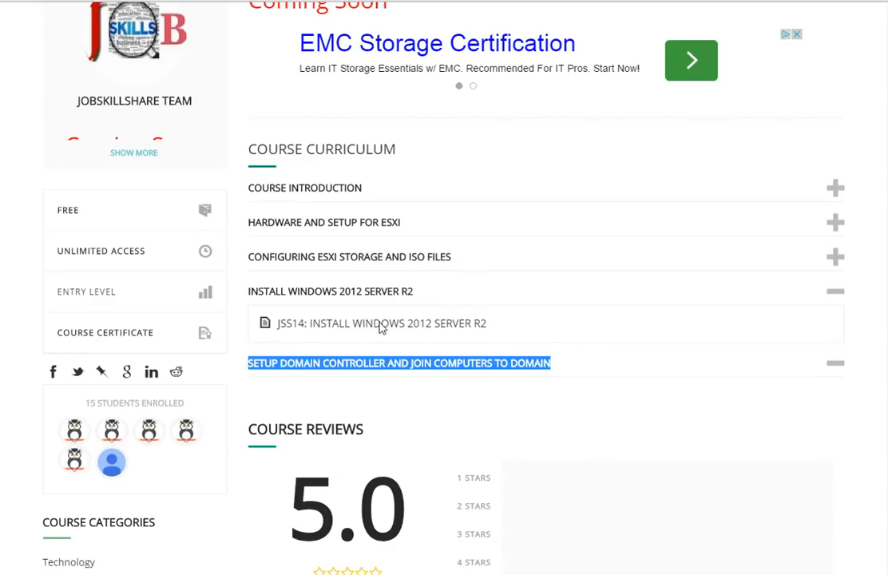
pyautogui.moveTo(535, 325); pyautogui.dragTo(313, 326)
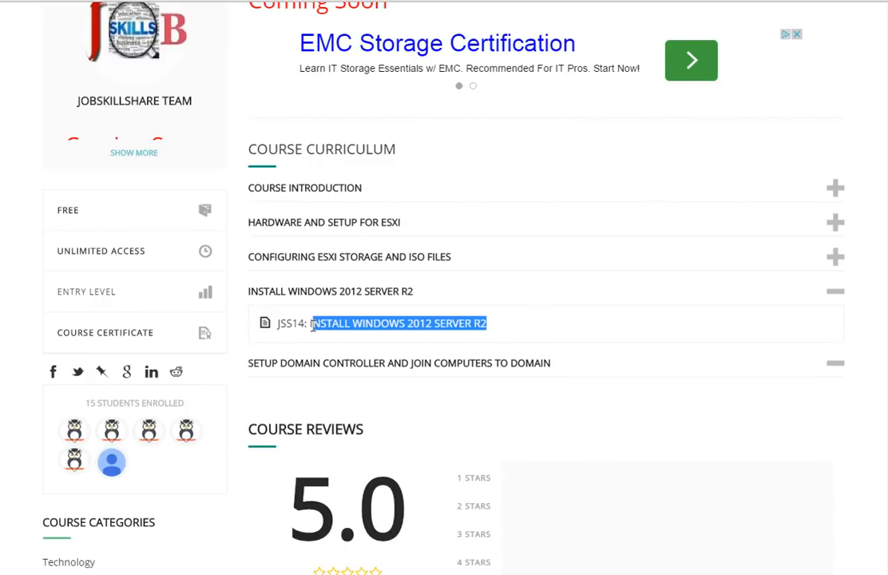
pyautogui.click(439, 326)
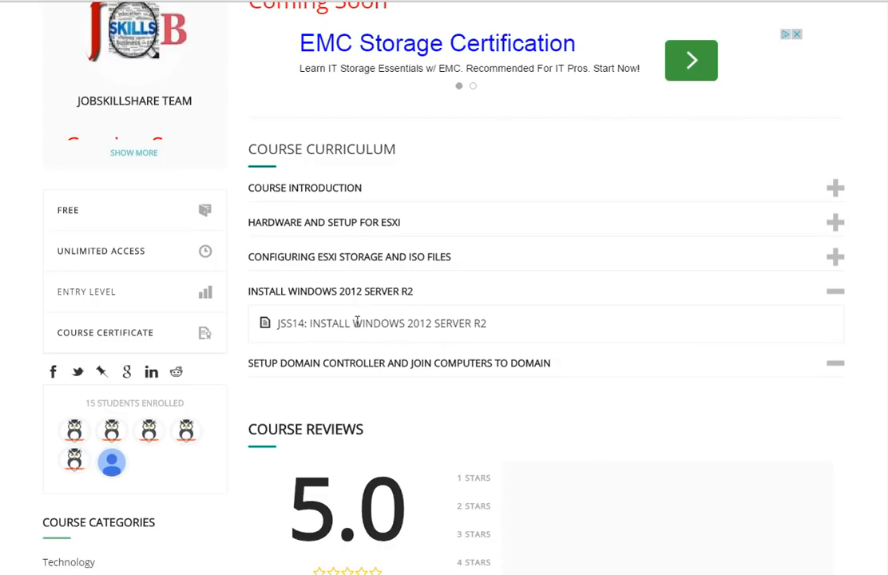
pyautogui.moveTo(356, 322); pyautogui.dragTo(493, 322)
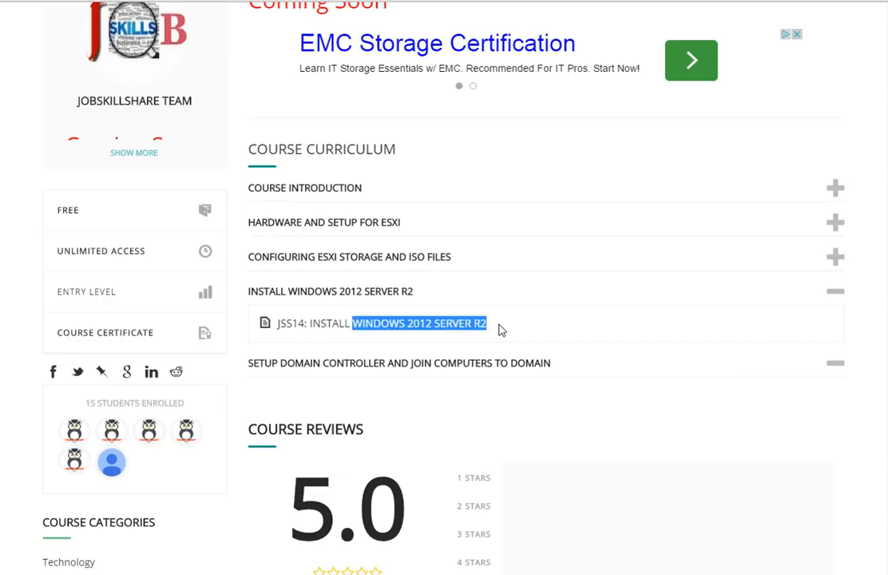
pyautogui.click(500, 330)
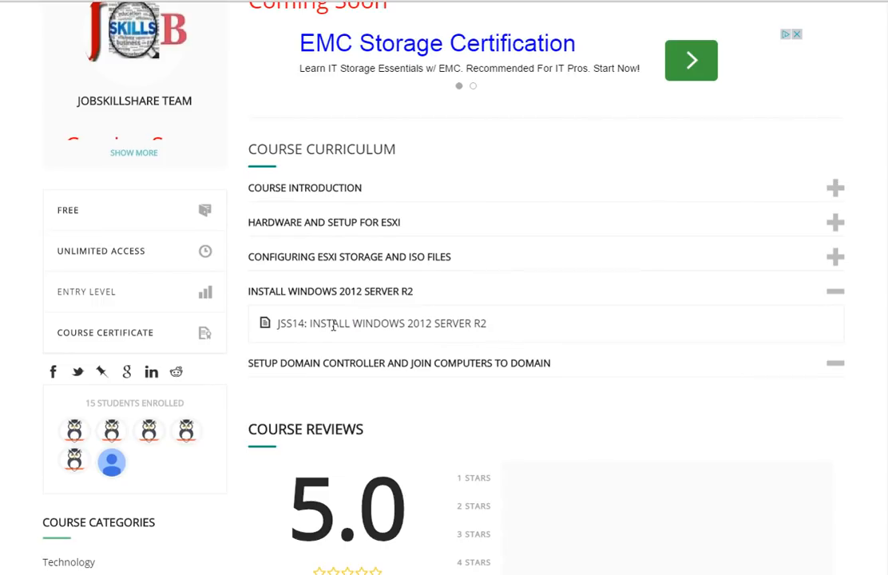
pyautogui.moveTo(352, 323); pyautogui.dragTo(512, 321)
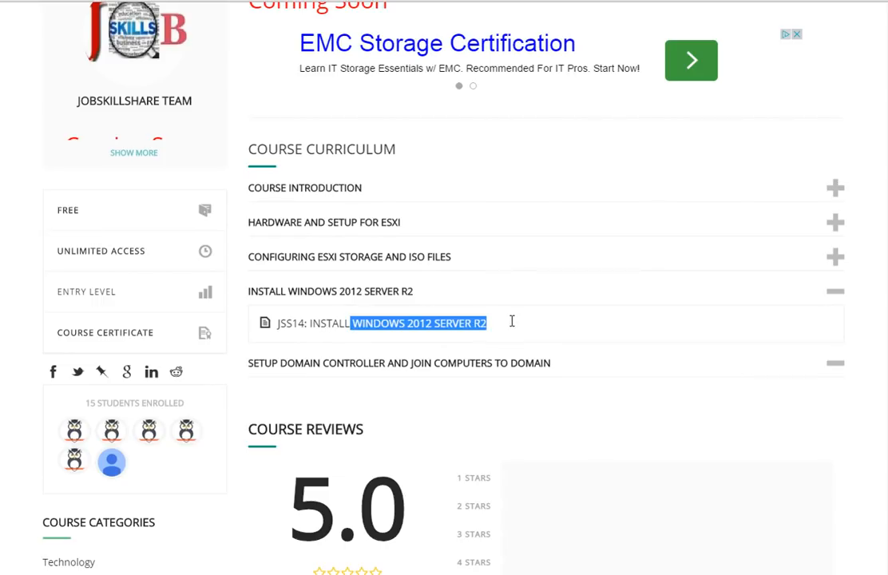
pyautogui.click(495, 329)
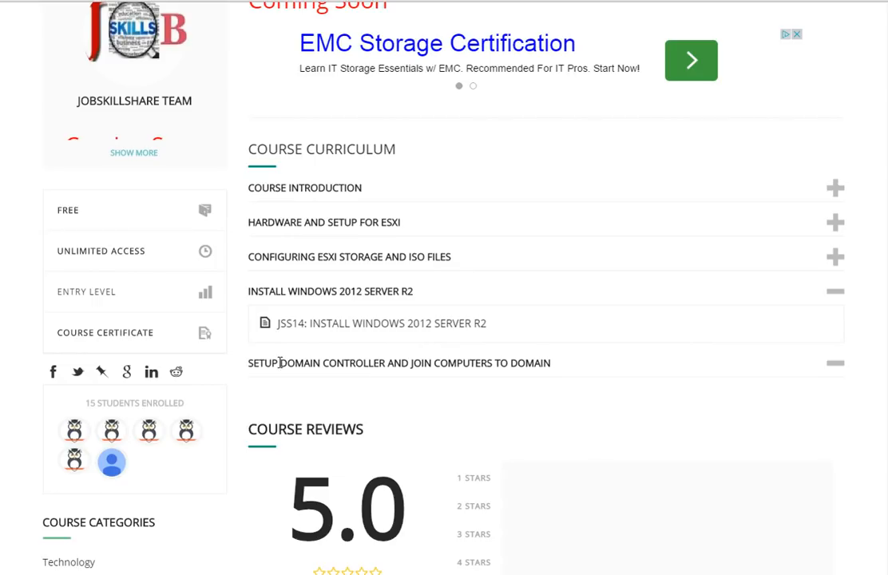
pyautogui.moveTo(279, 363); pyautogui.dragTo(393, 361)
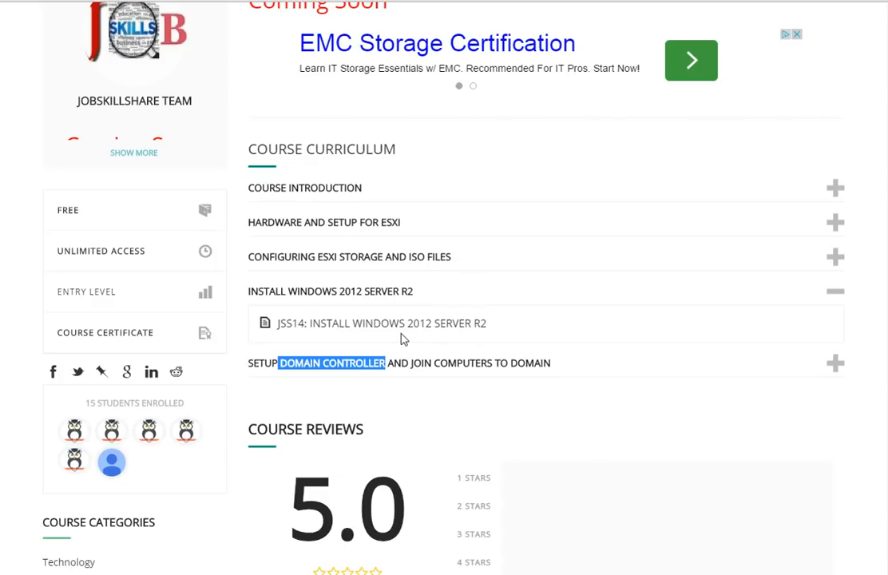
pyautogui.click(361, 337)
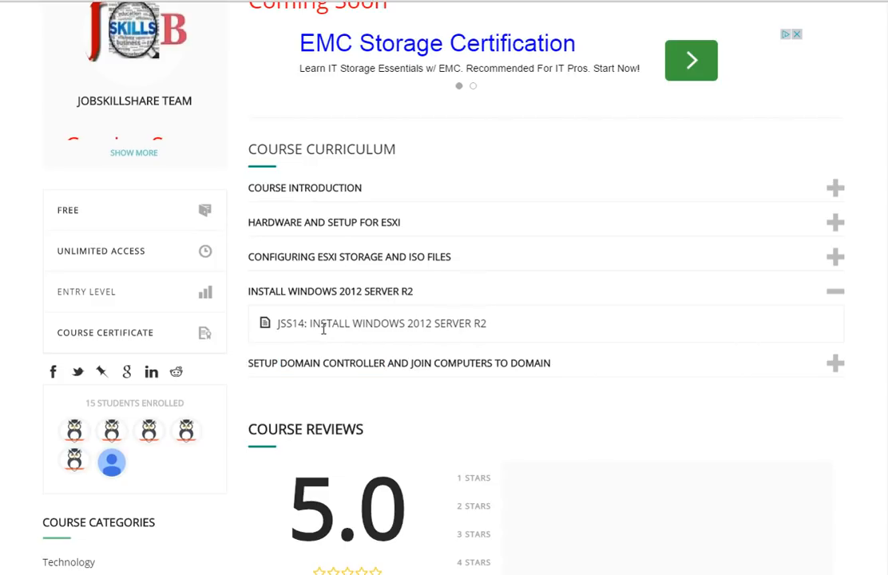
pyautogui.moveTo(352, 323); pyautogui.dragTo(507, 322)
pyautogui.click(504, 329)
pyautogui.scroll(-1, 282, 362)
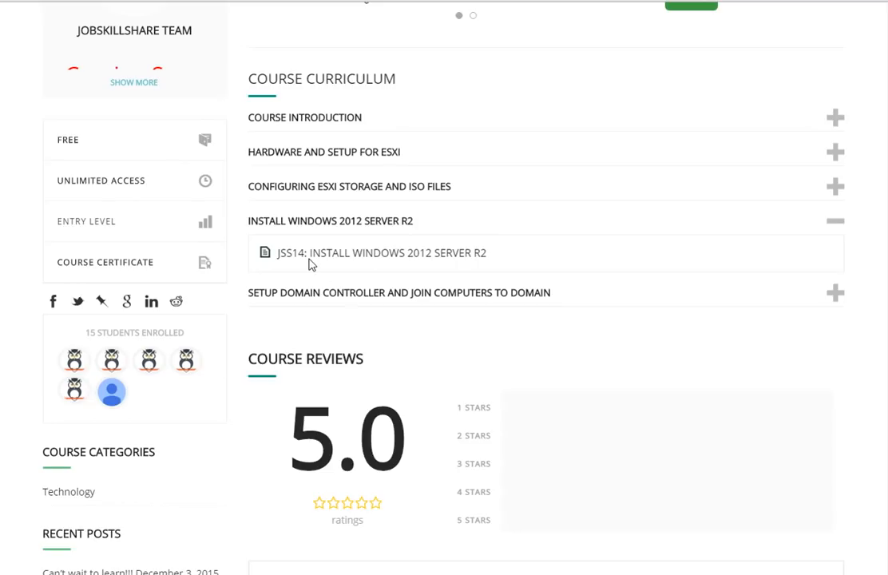
pyautogui.moveTo(311, 253); pyautogui.dragTo(524, 254)
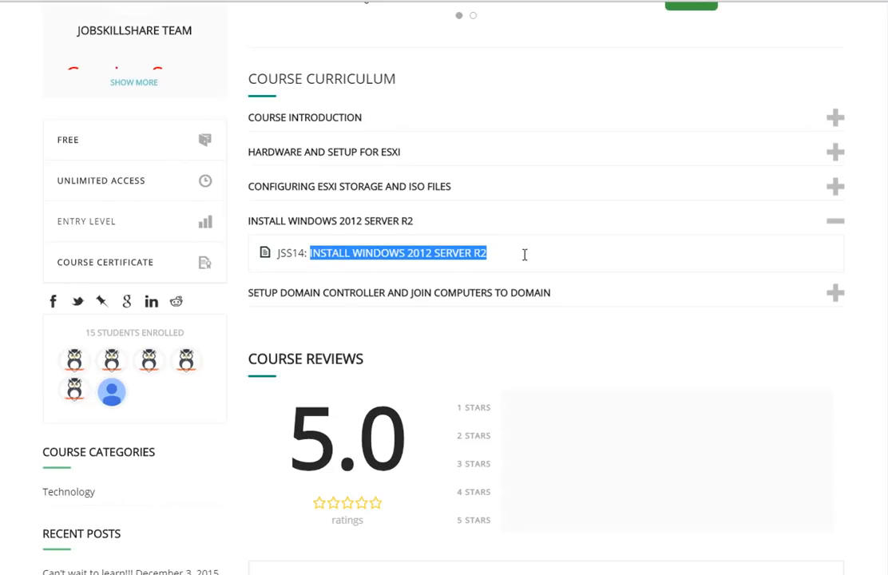
pyautogui.click(291, 288)
pyautogui.moveTo(251, 289); pyautogui.dragTo(572, 294)
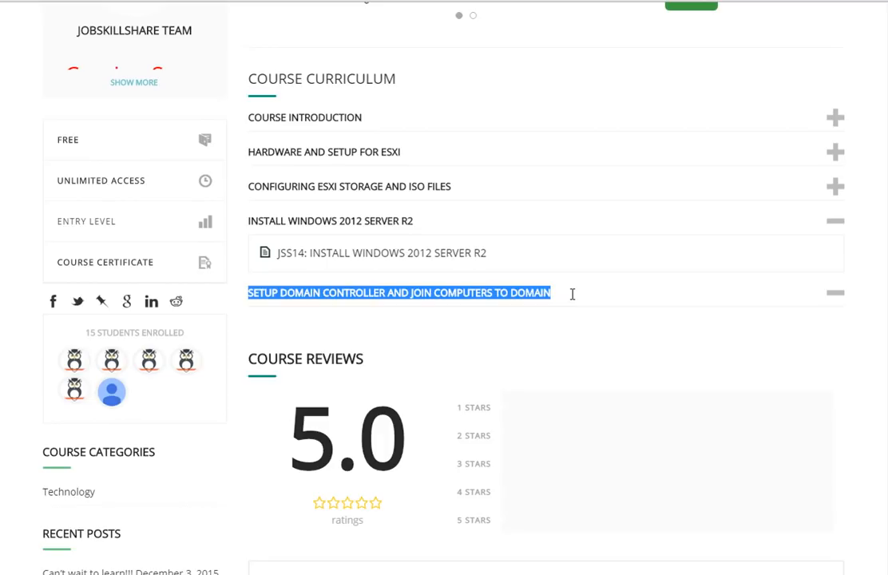
pyautogui.click(572, 294)
pyautogui.moveTo(489, 254); pyautogui.dragTo(271, 254)
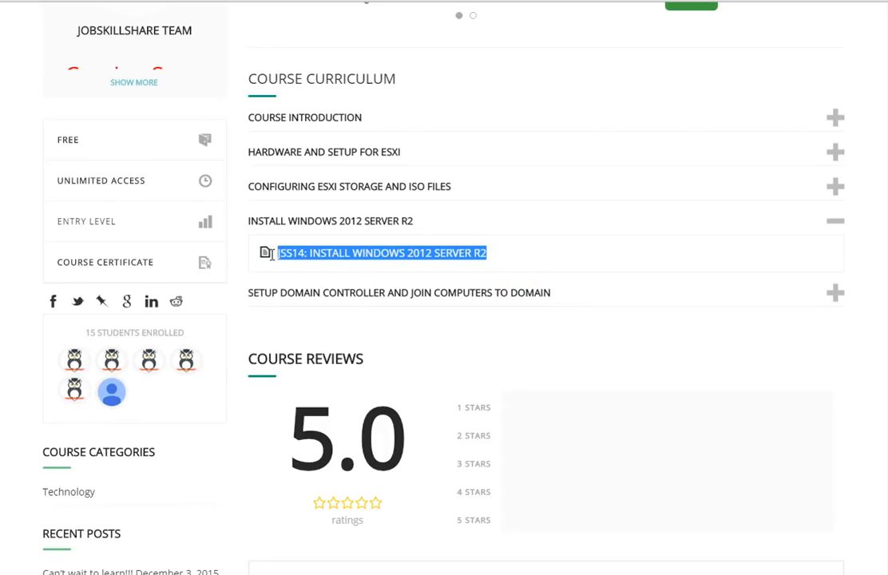
pyautogui.click(346, 253)
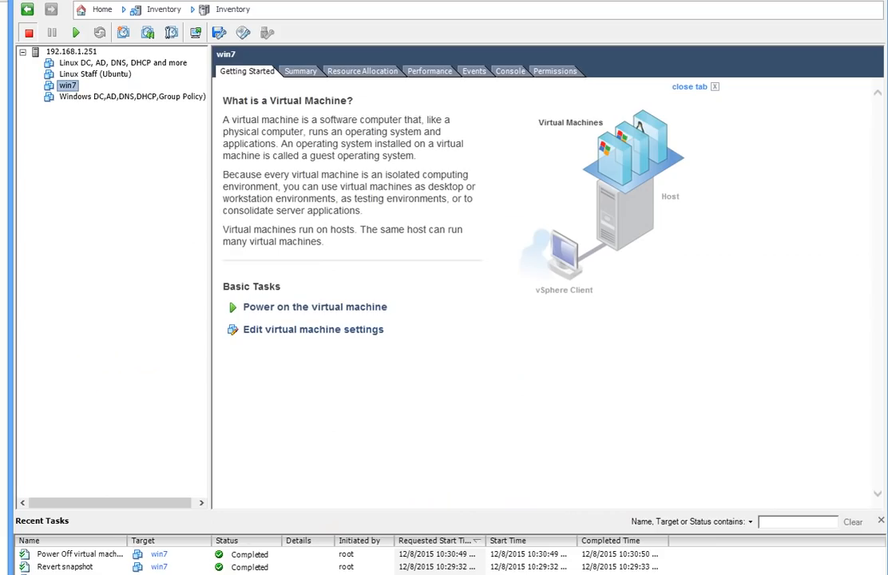
# Step: Power on the Windows domain controller VM and open its console
pyautogui.click(87, 100)
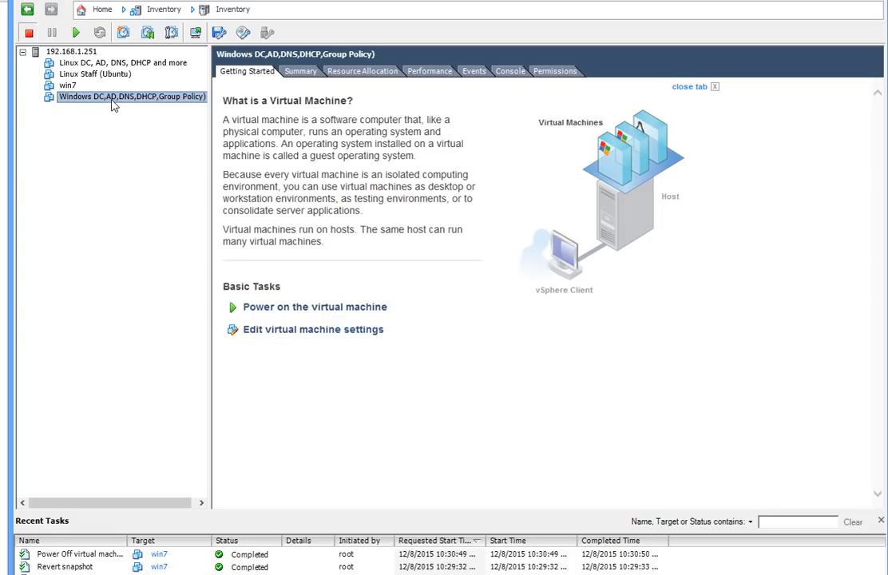
pyautogui.click(248, 309)
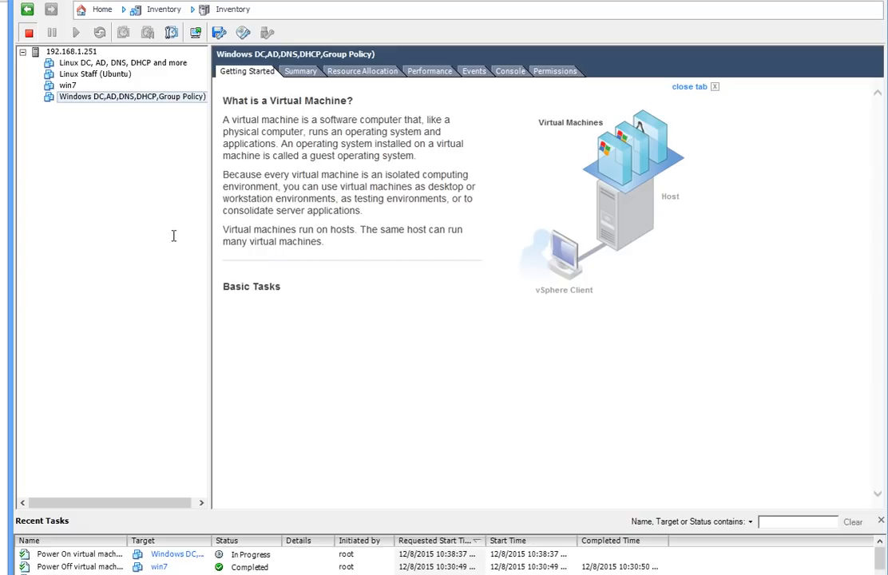
pyautogui.rightClick(114, 97)
pyautogui.click(156, 148)
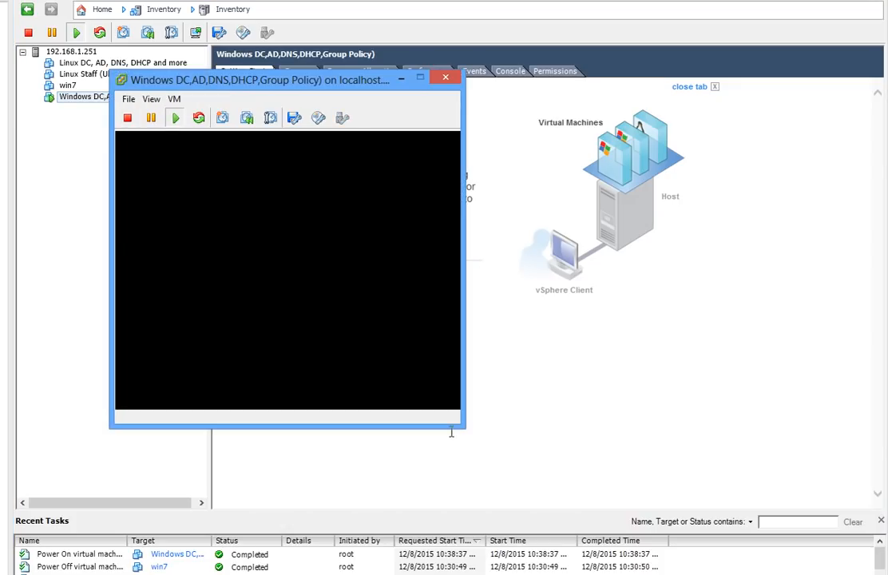
# Step: Enlarge and reposition the console window, then give it input control
pyautogui.moveTo(462, 428); pyautogui.dragTo(466, 428)
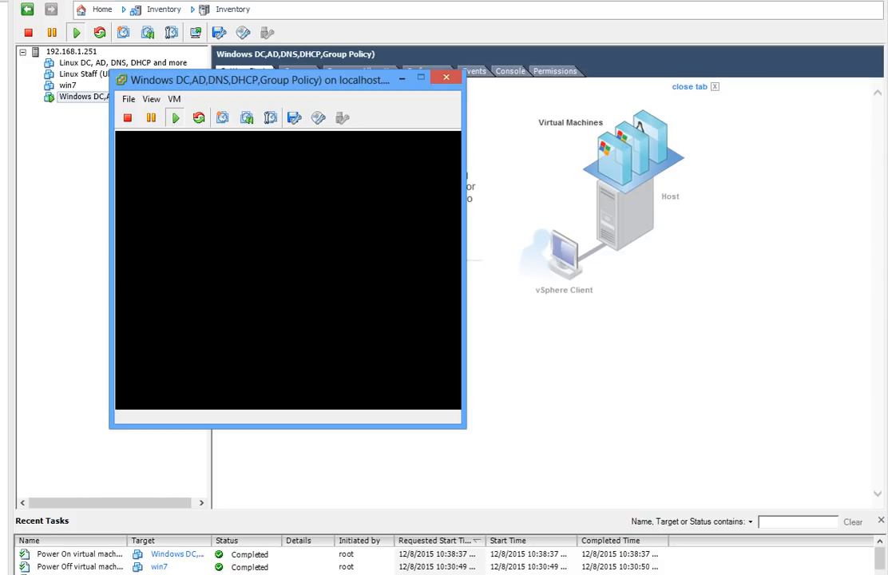
pyautogui.moveTo(465, 427); pyautogui.dragTo(761, 493)
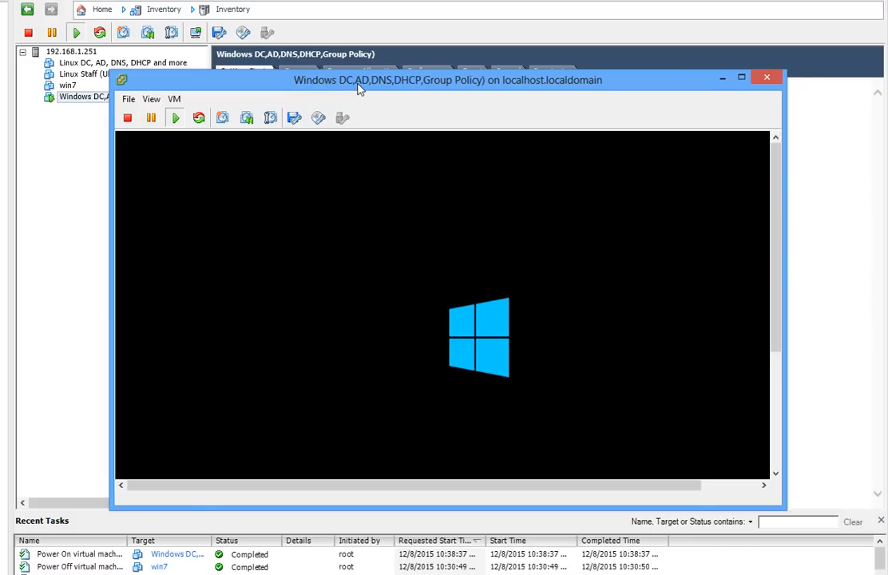
pyautogui.moveTo(357, 88); pyautogui.dragTo(268, 42)
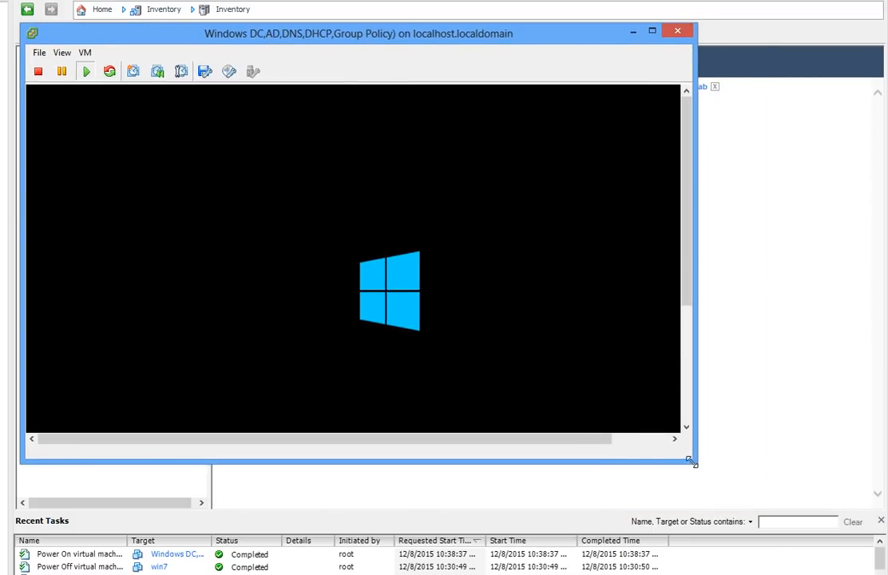
pyautogui.moveTo(693, 462); pyautogui.dragTo(830, 553)
pyautogui.click(547, 439)
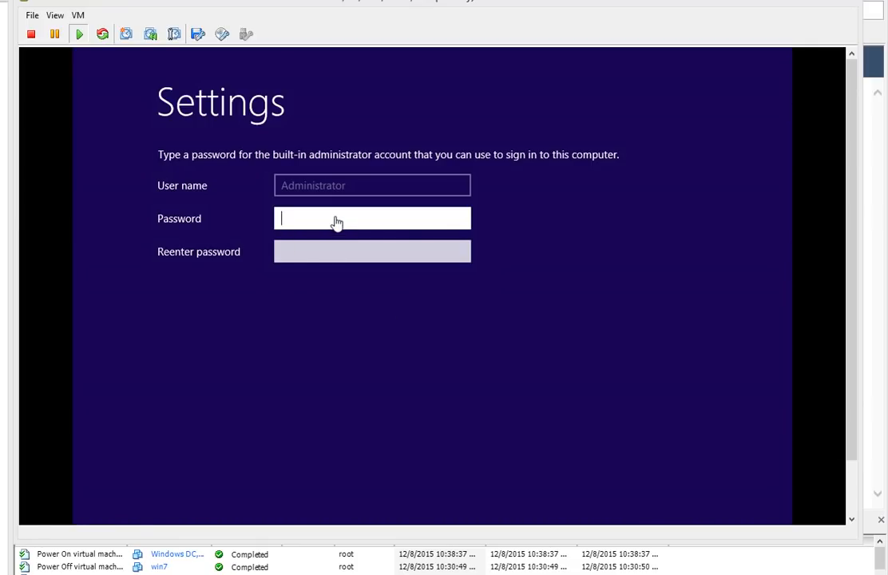
pyautogui.click(337, 222)
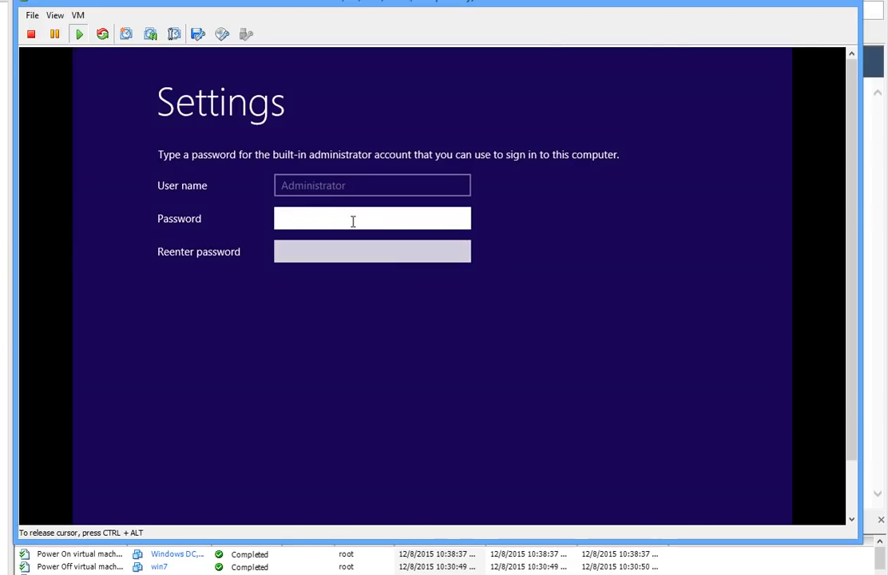
# Step: Enter and confirm the administrator password to finish Windows setup
pyautogui.write('••••••••••••')
pyautogui.press('Tab')
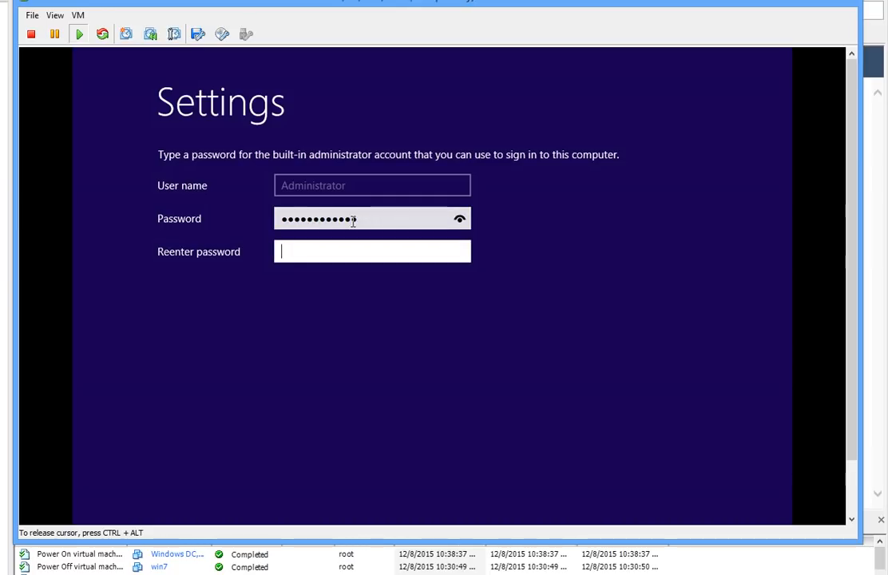
pyautogui.write('••••••••••')
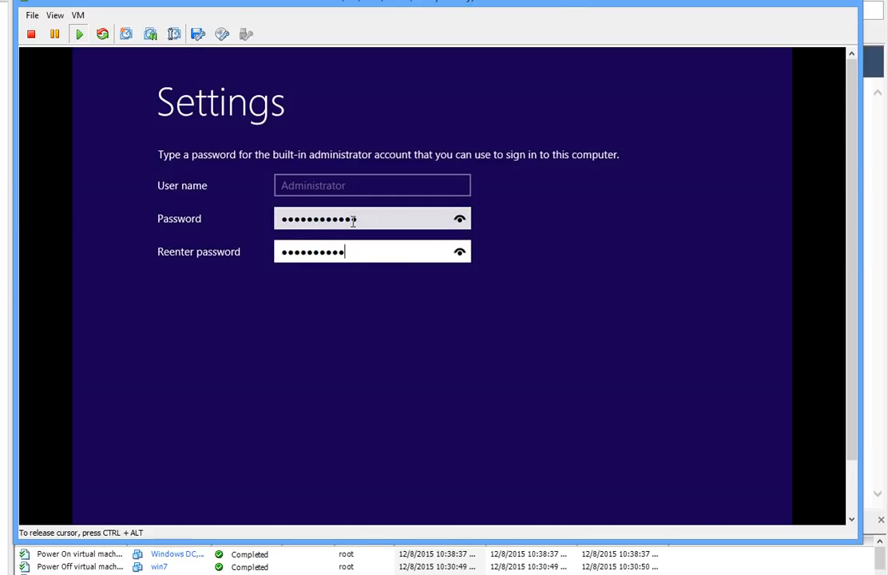
pyautogui.press('Return')
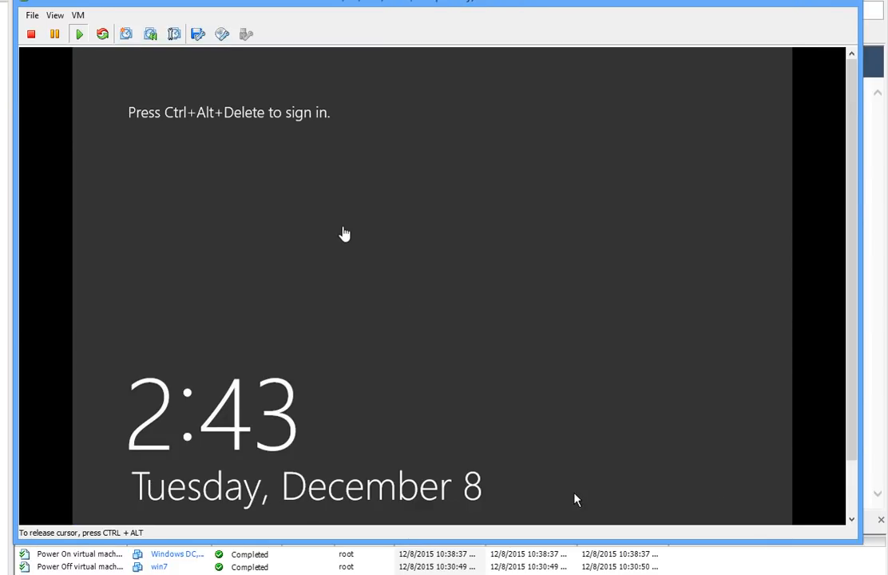
# Step: Send Ctrl+Alt+Del and sign in as Administrator with the account password
pyautogui.press('ctrl+alt+Insert')
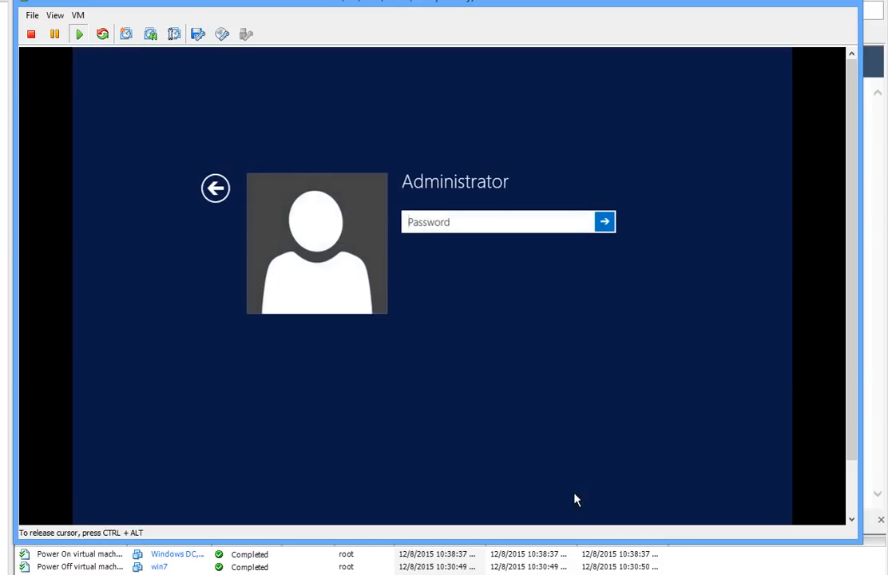
pyautogui.click(454, 218)
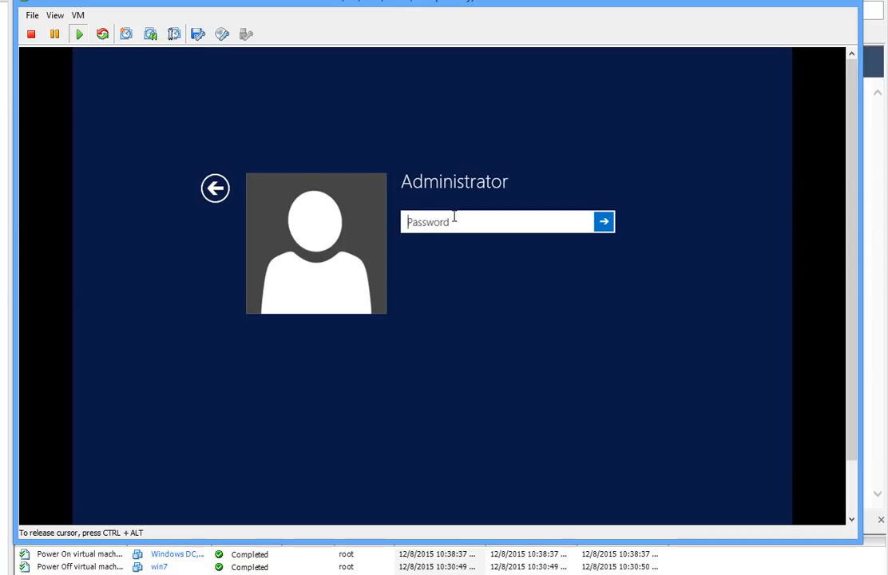
pyautogui.write('P@ssw0rd1')
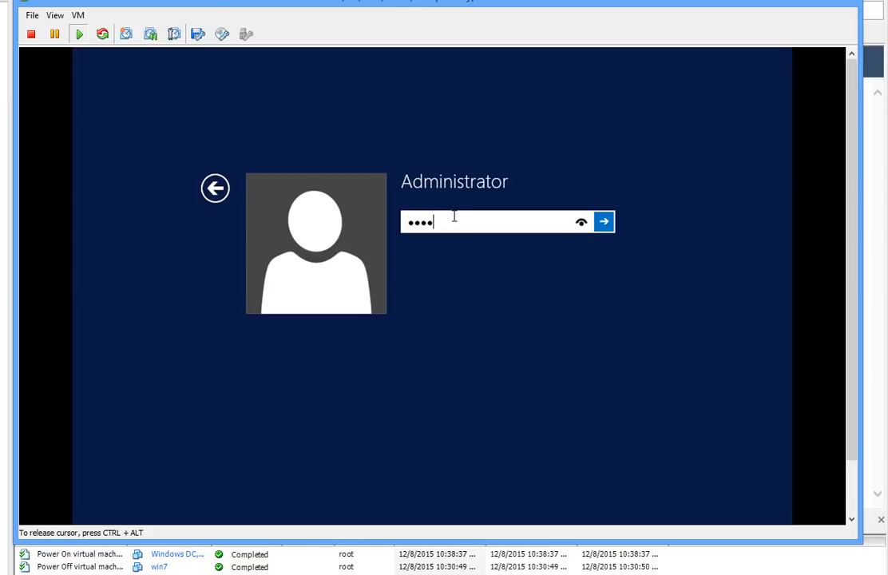
pyautogui.press('Return')
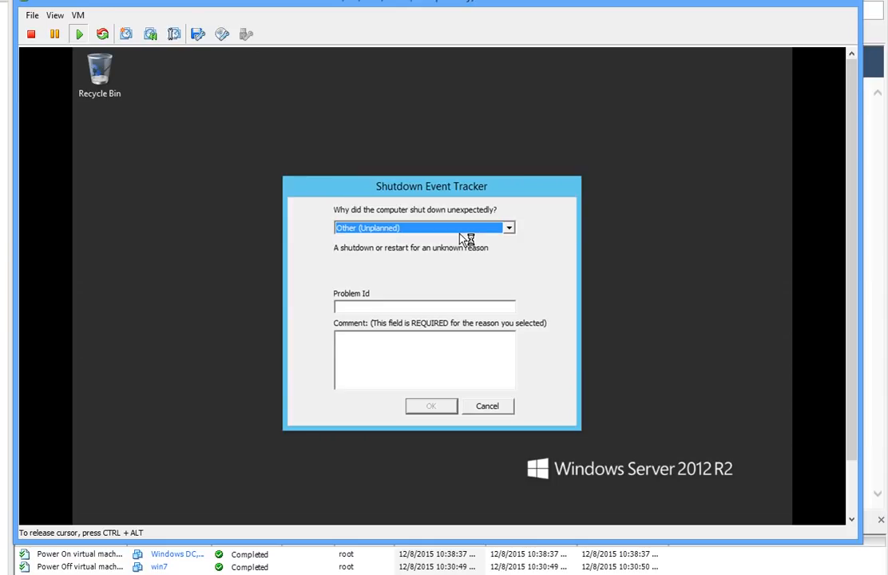
# Step: Allow network discovery with Yes and cancel the Shutdown Event Tracker
pyautogui.click(654, 310)
pyautogui.click(508, 409)
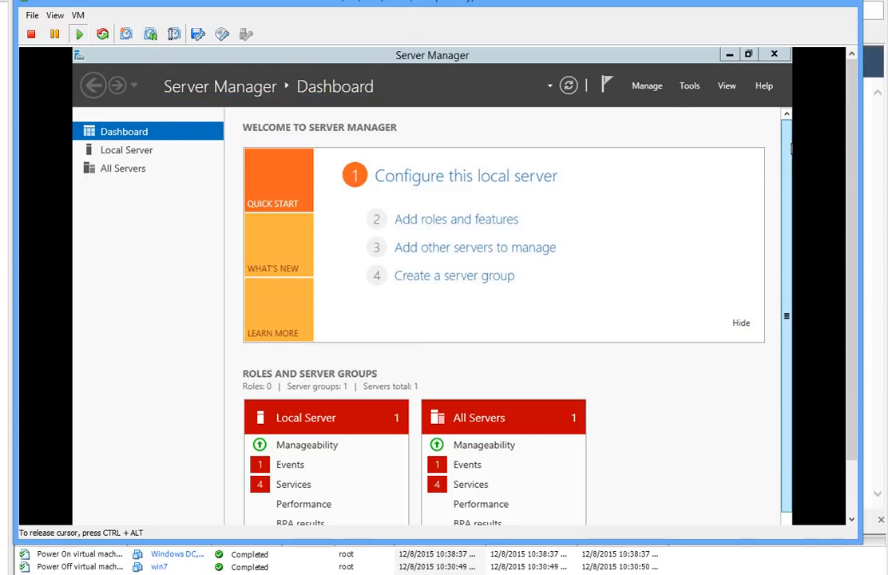
# Step: Resize and move the console window so the guest taskbar shows, then capture the mouse
pyautogui.moveTo(788, 149); pyautogui.dragTo(789, 183)
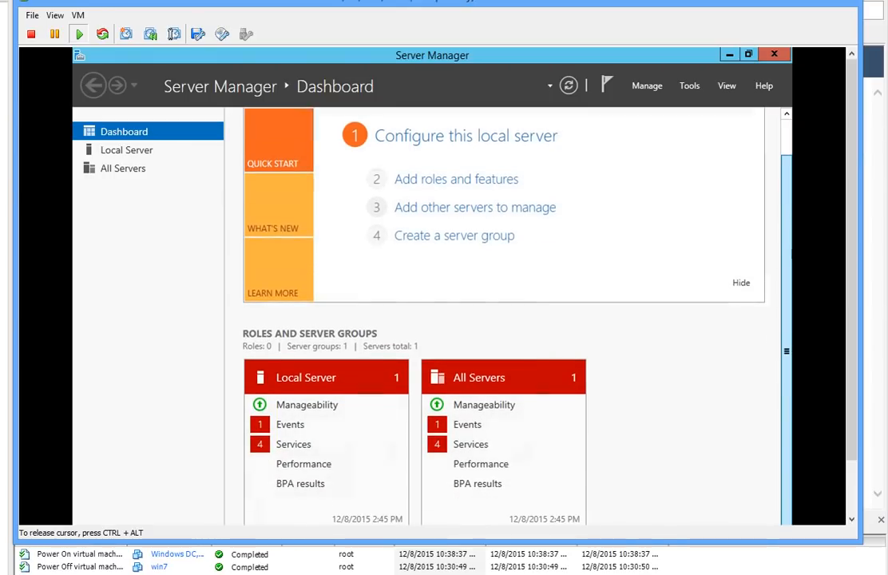
pyautogui.moveTo(789, 369); pyautogui.dragTo(789, 379)
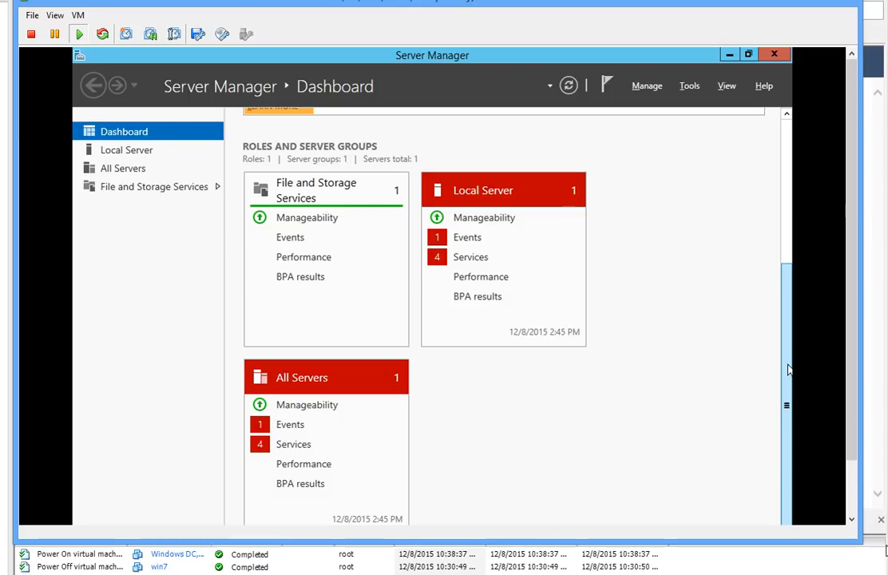
pyautogui.moveTo(862, 543); pyautogui.dragTo(863, 574)
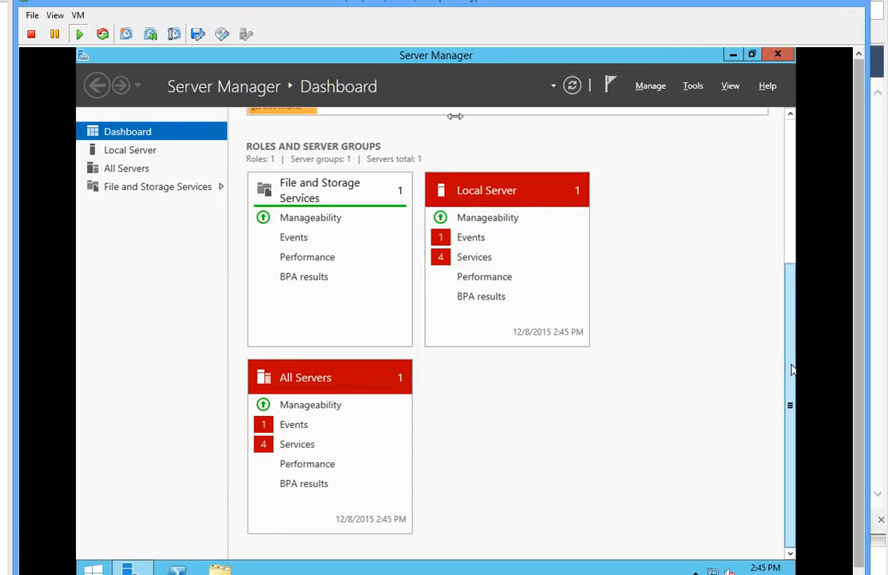
pyautogui.moveTo(392, 1); pyautogui.dragTo(388, 0)
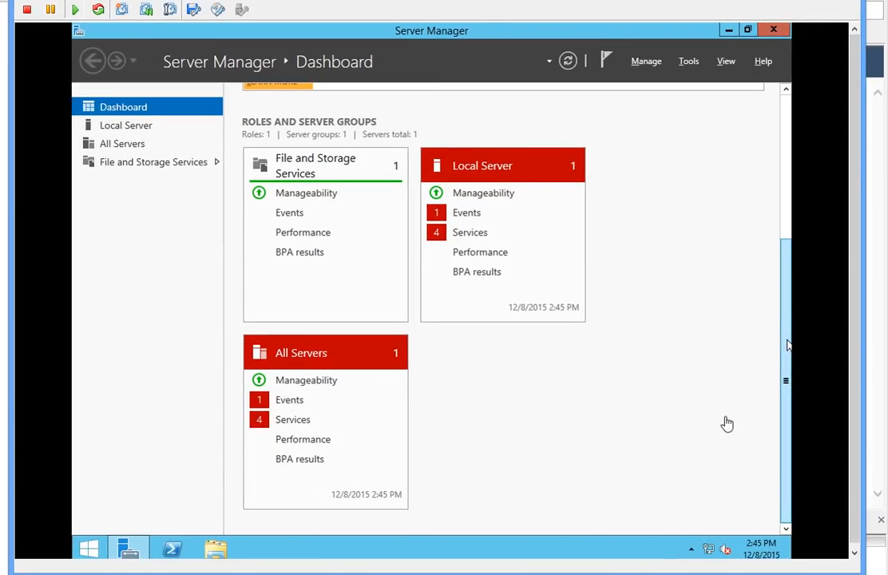
pyautogui.click(786, 345)
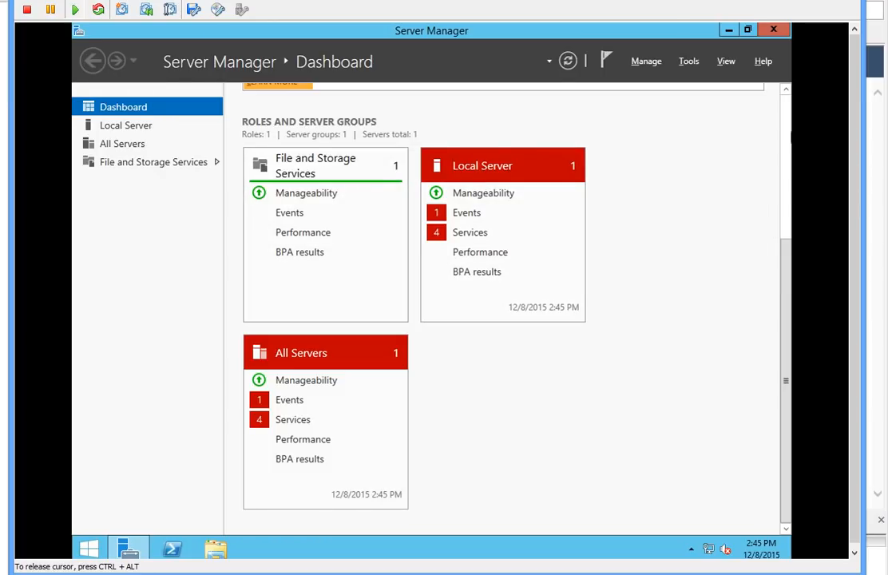
pyautogui.moveTo(785, 311); pyautogui.dragTo(775, 157)
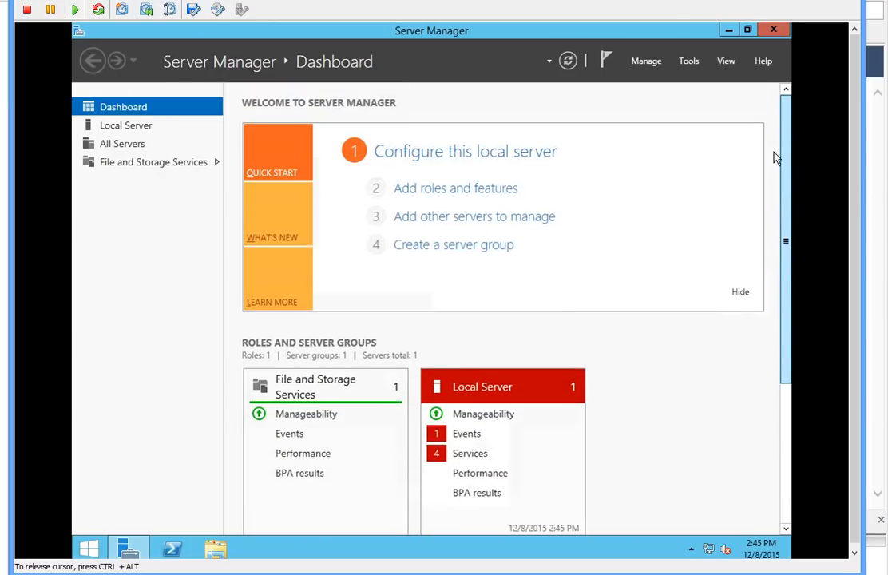
pyautogui.scroll(-5, 775, 157)
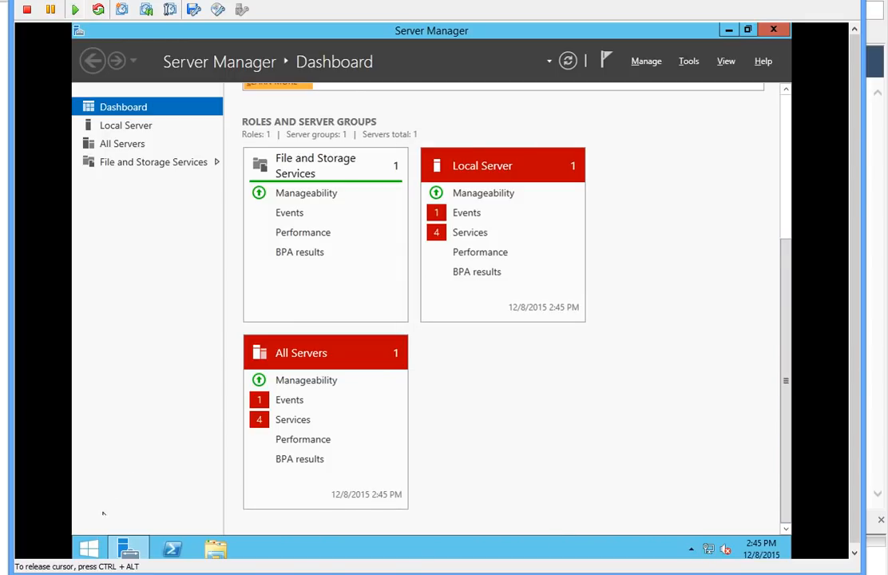
# Step: Choose System from the Start button's Win+X menu to view computer name and workgroup
pyautogui.rightClick(97, 545)
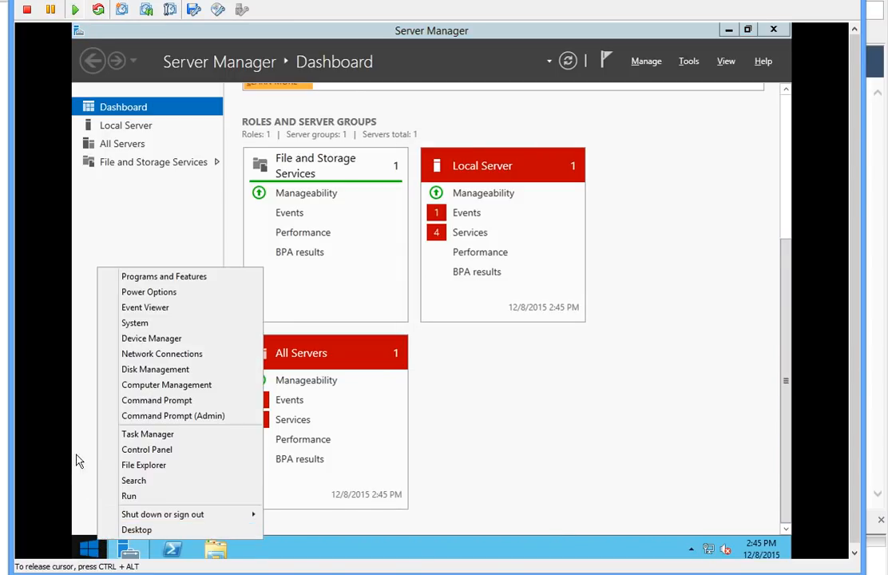
pyautogui.click(93, 495)
pyautogui.rightClick(89, 548)
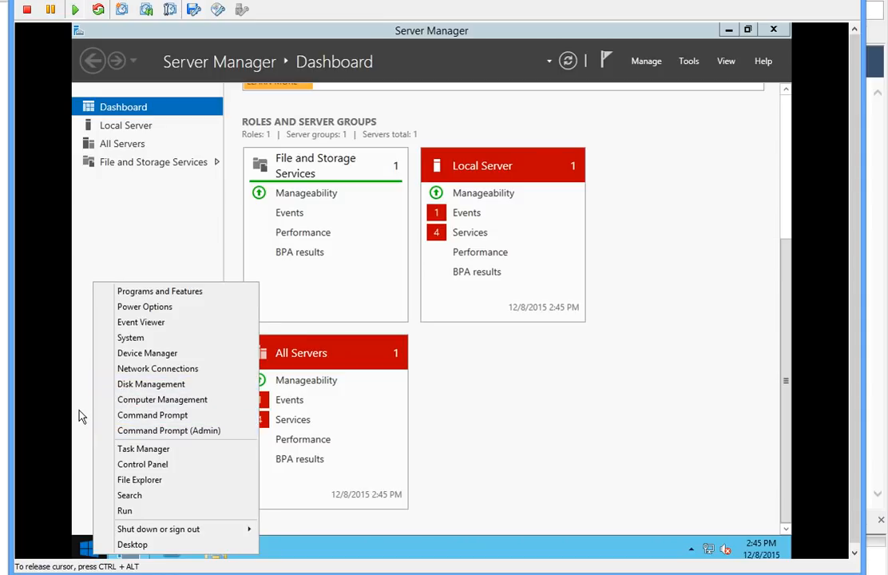
pyautogui.click(79, 413)
pyautogui.rightClick(94, 549)
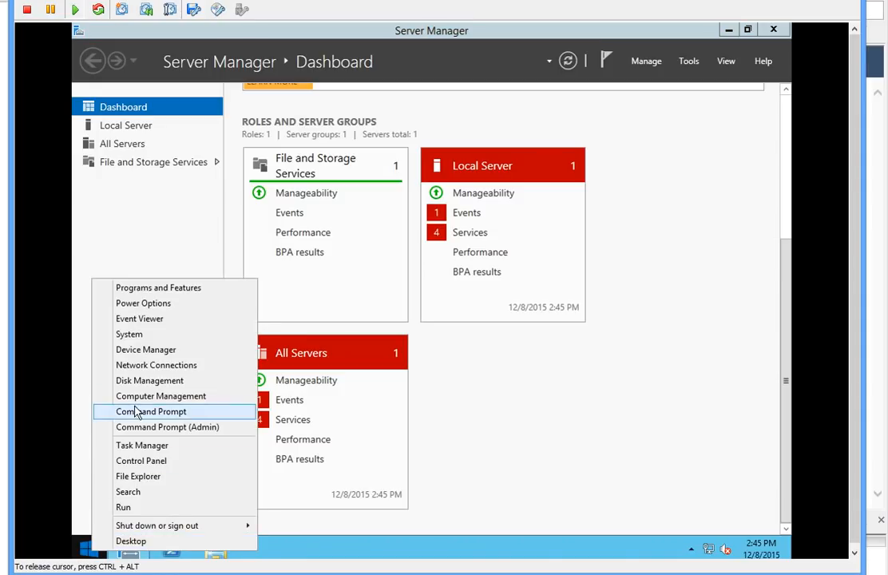
pyautogui.click(145, 339)
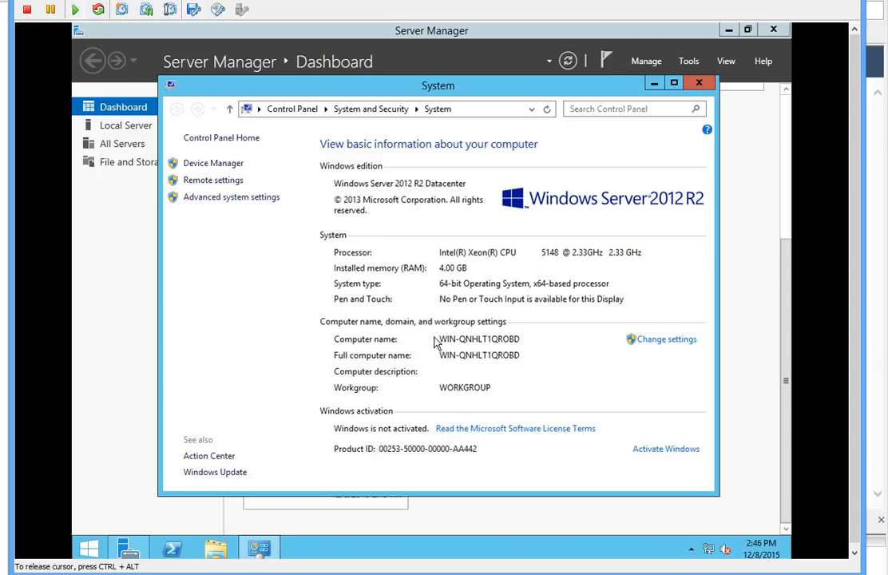
# Step: Change the computer name to dc1 in System Properties and restart now
pyautogui.click(660, 341)
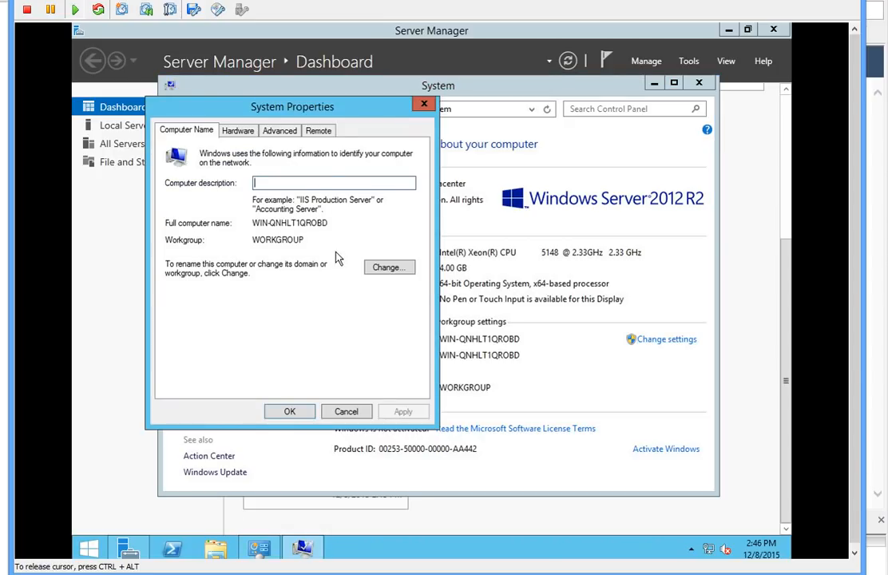
pyautogui.click(381, 275)
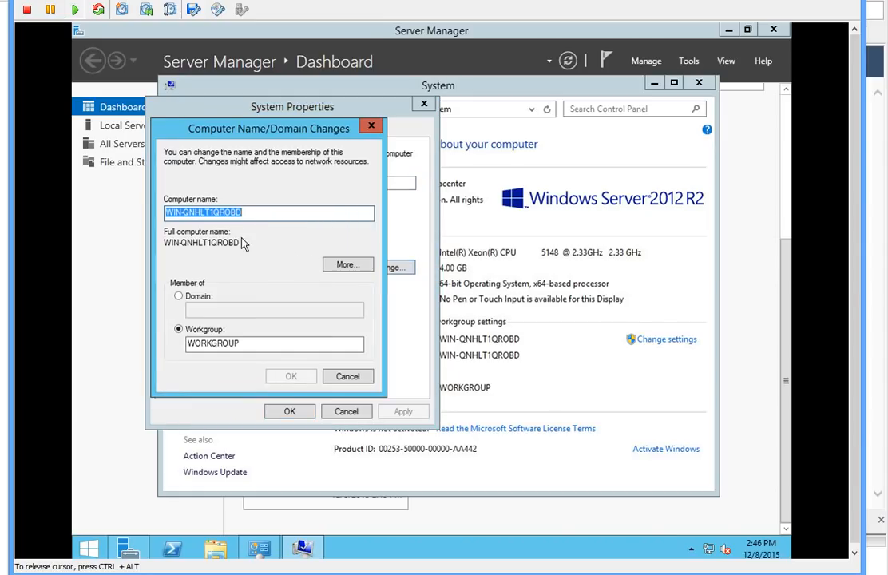
pyautogui.write('dc1')
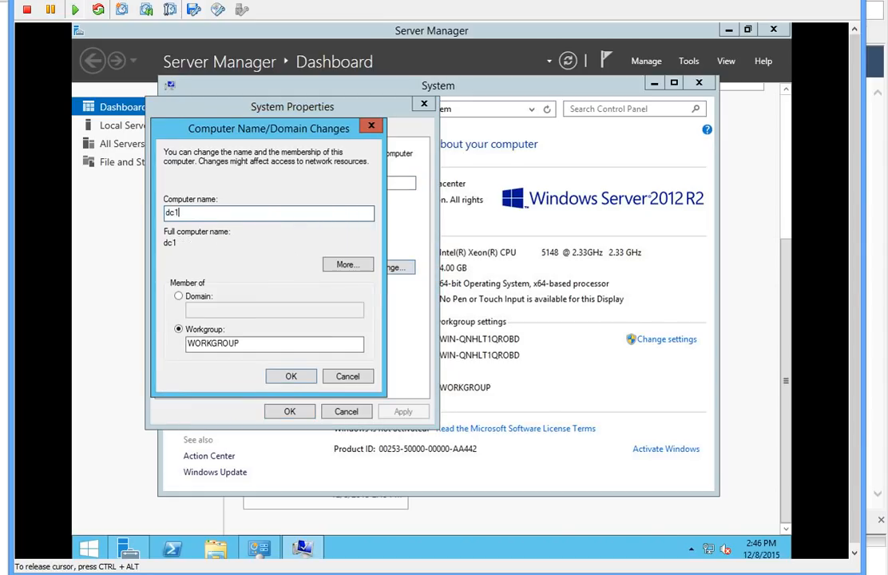
pyautogui.click(282, 382)
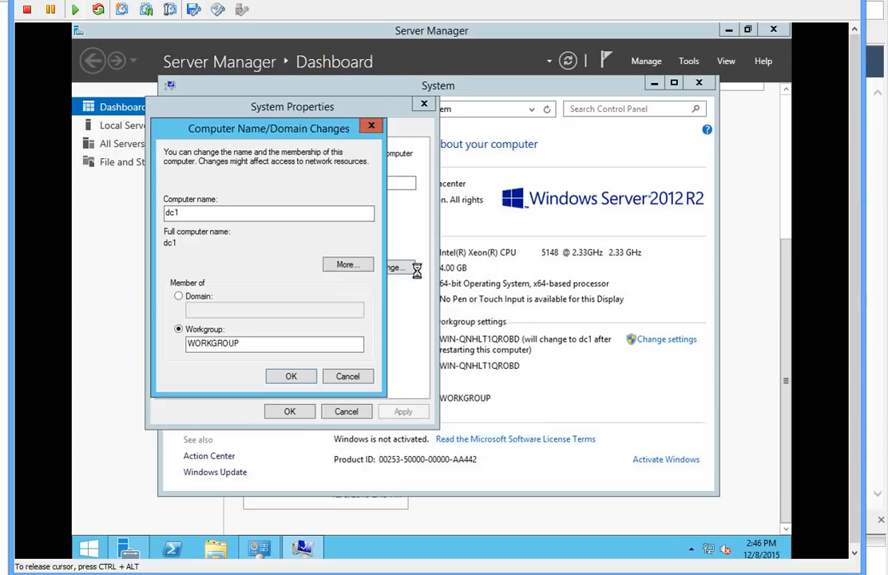
pyautogui.click(512, 310)
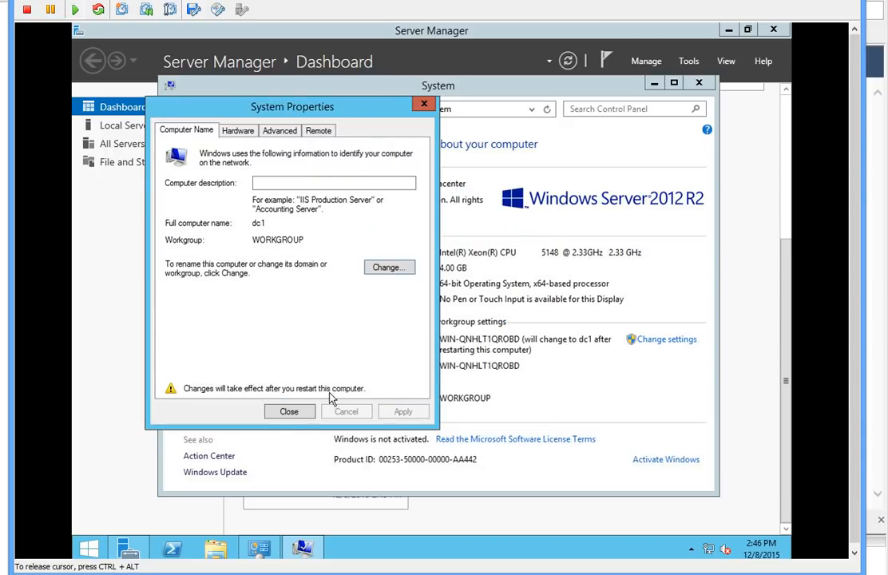
pyautogui.click(302, 415)
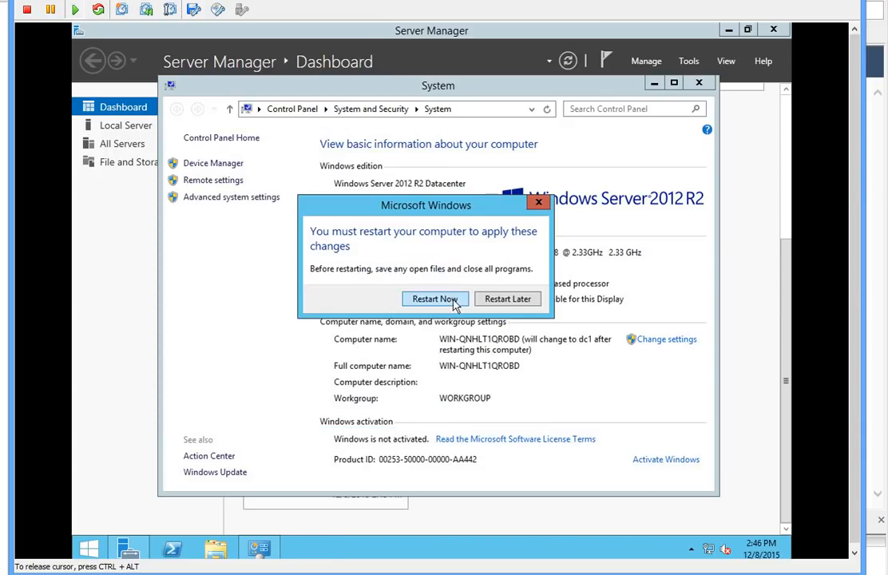
pyautogui.click(404, 244)
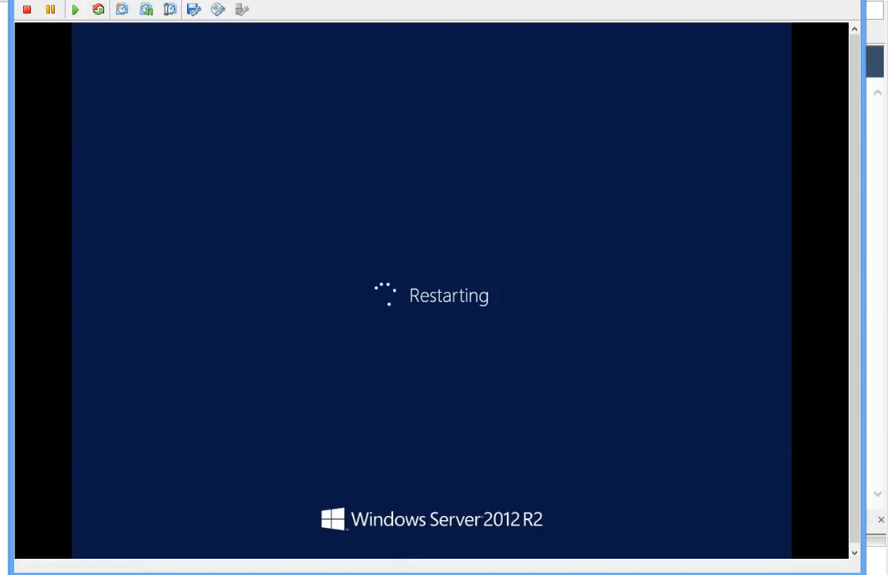
# Step: Send Ctrl+Alt+Del to the console and sign in as Administrator with the password
pyautogui.moveTo(324, 574)
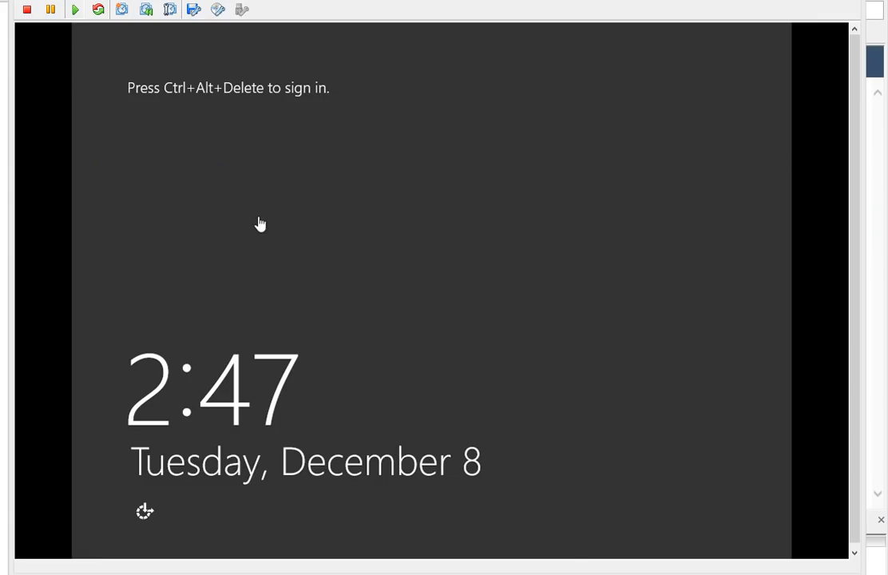
pyautogui.click(259, 224)
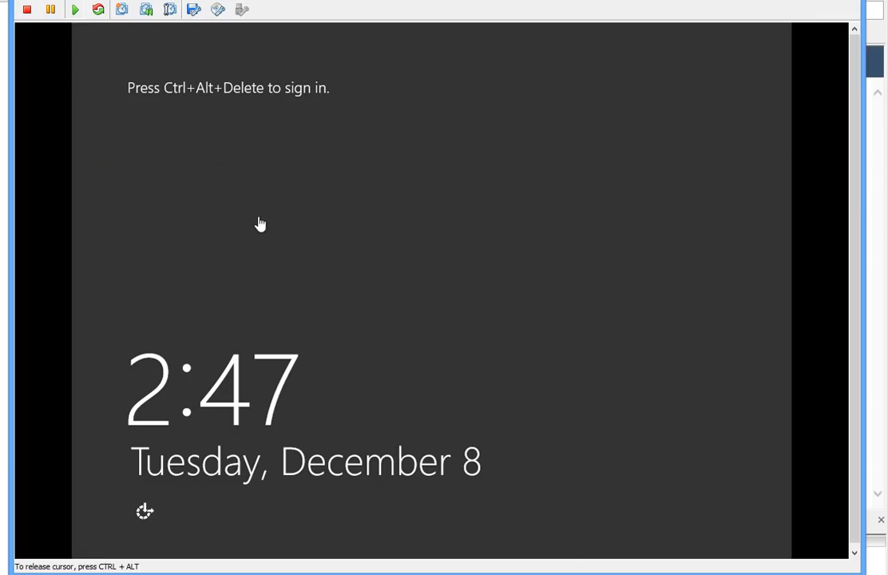
pyautogui.press('ctrl+alt+Insert')
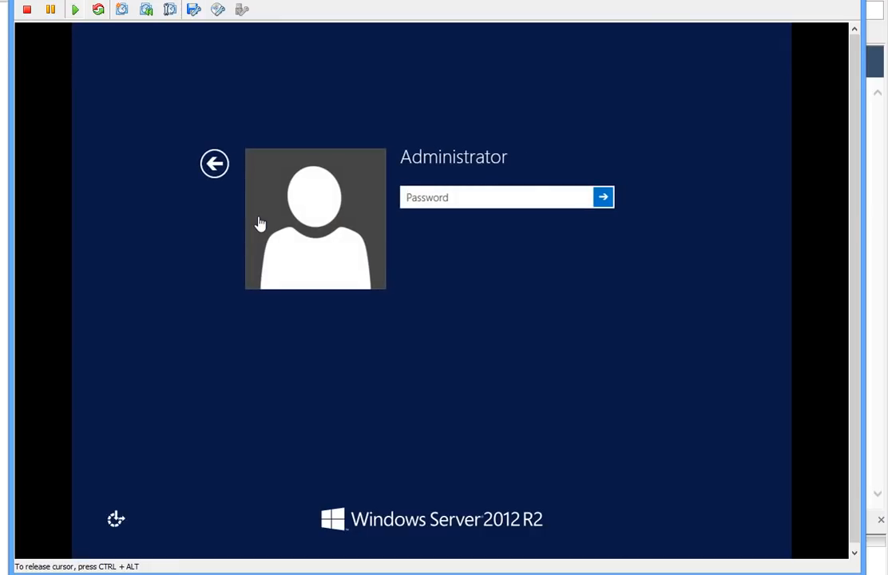
pyautogui.write('Pa$$w0rd')
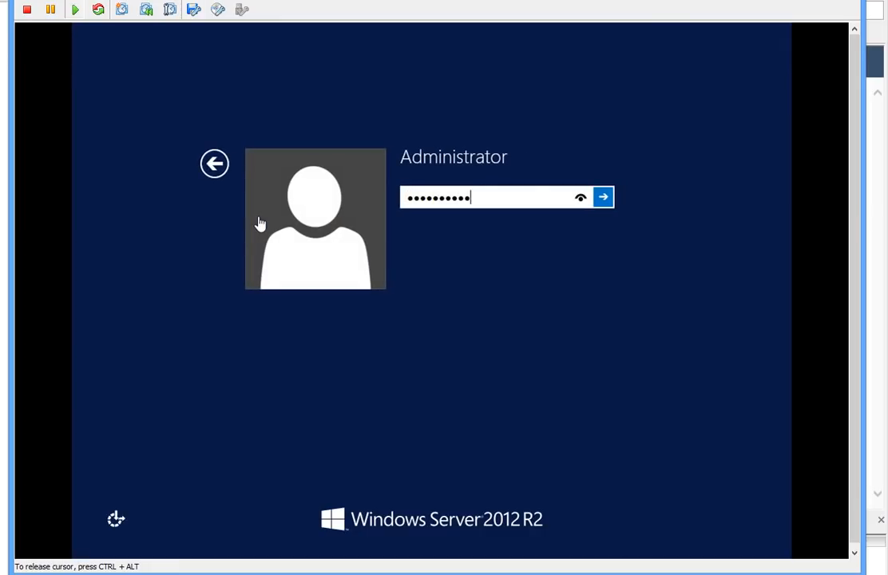
pyautogui.press('Return')
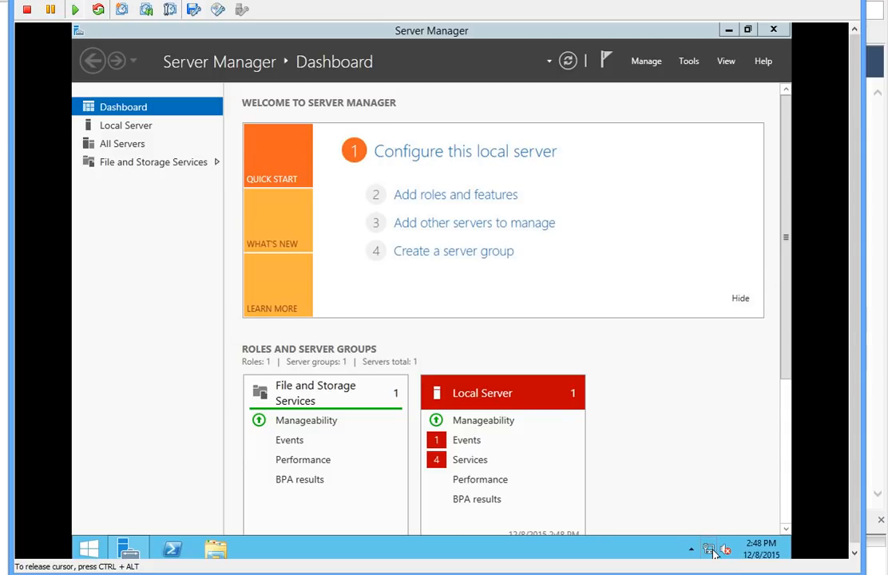
# Step: Set the time zone to (UTC-05:00) Eastern Time (US & Canada) via the taskbar clock
pyautogui.rightClick(767, 550)
pyautogui.click(765, 551)
pyautogui.click(765, 550)
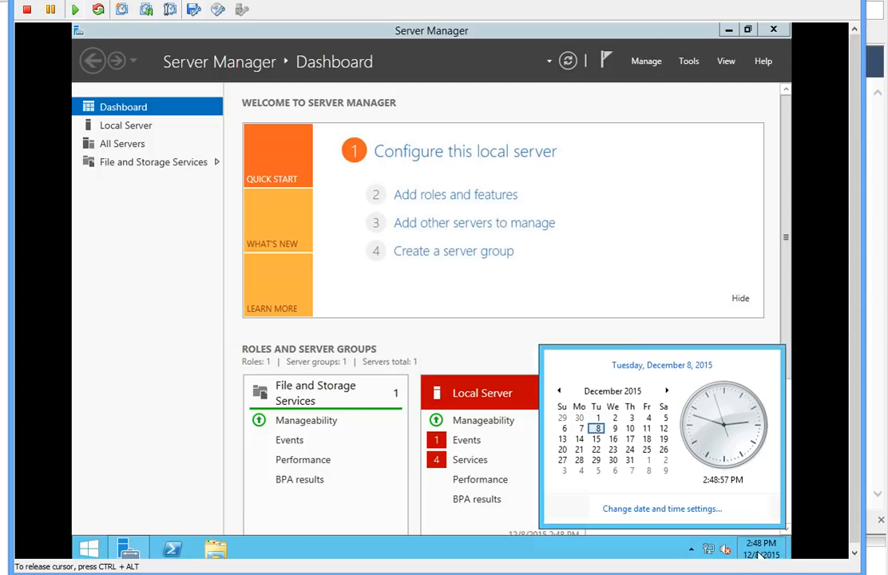
pyautogui.click(675, 510)
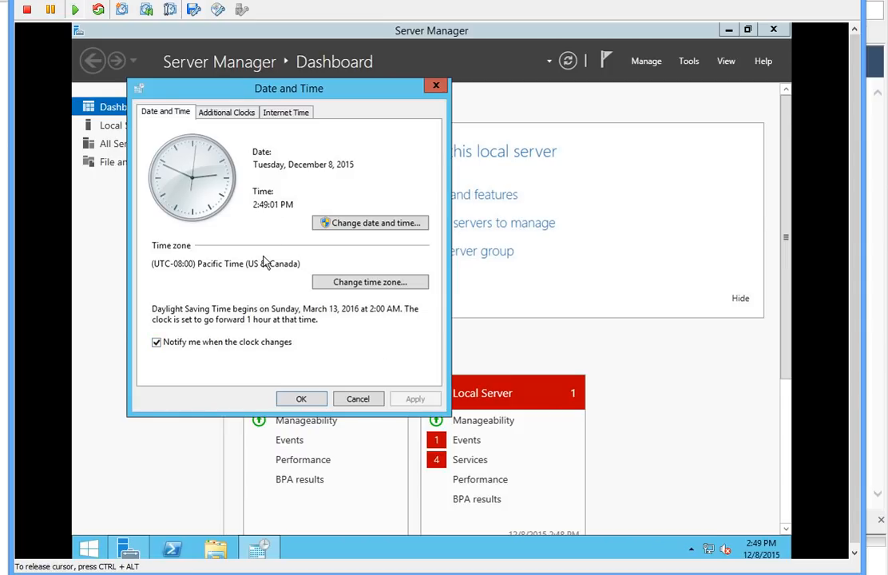
pyautogui.moveTo(198, 265); pyautogui.dragTo(248, 265)
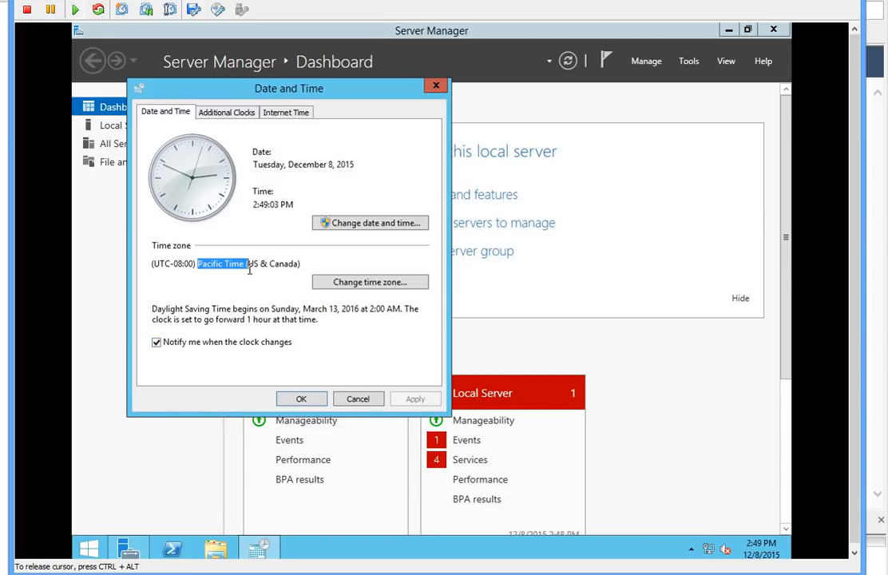
pyautogui.click(397, 286)
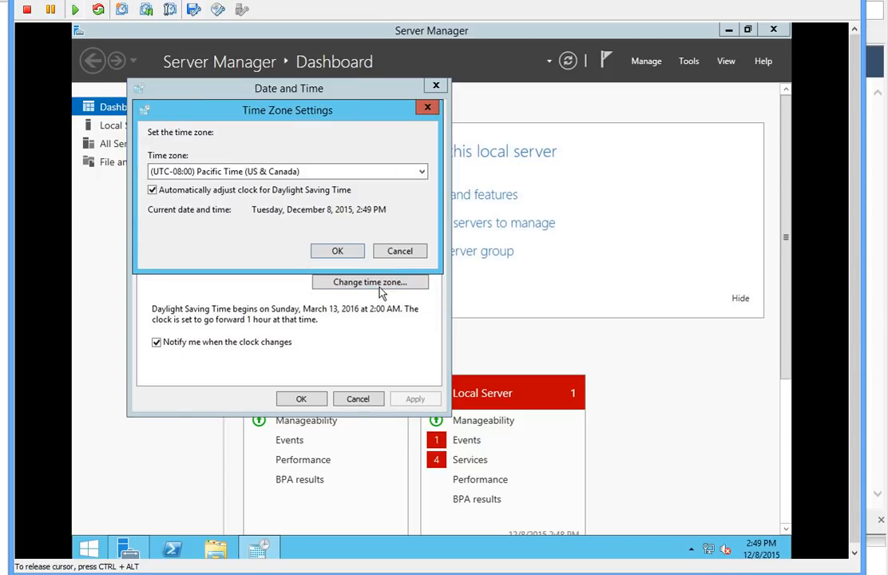
pyautogui.click(233, 171)
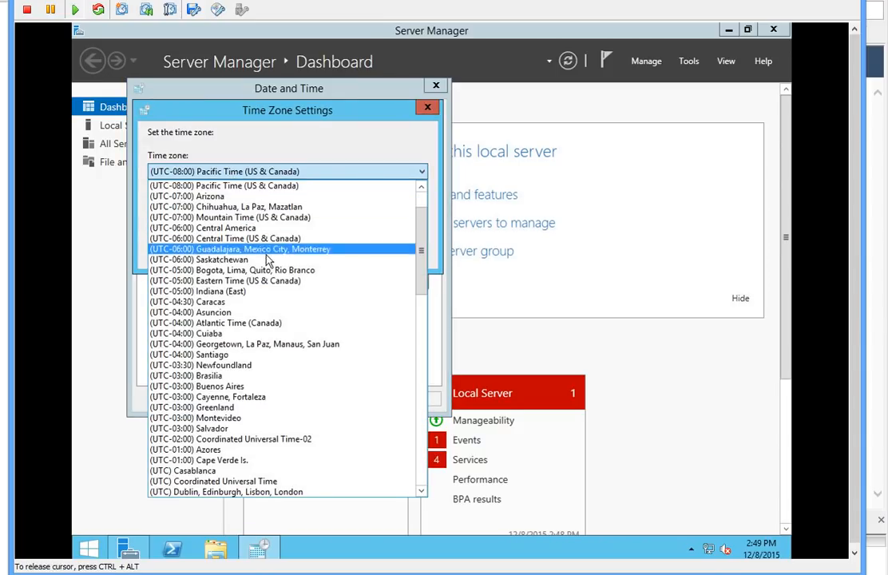
pyautogui.click(242, 281)
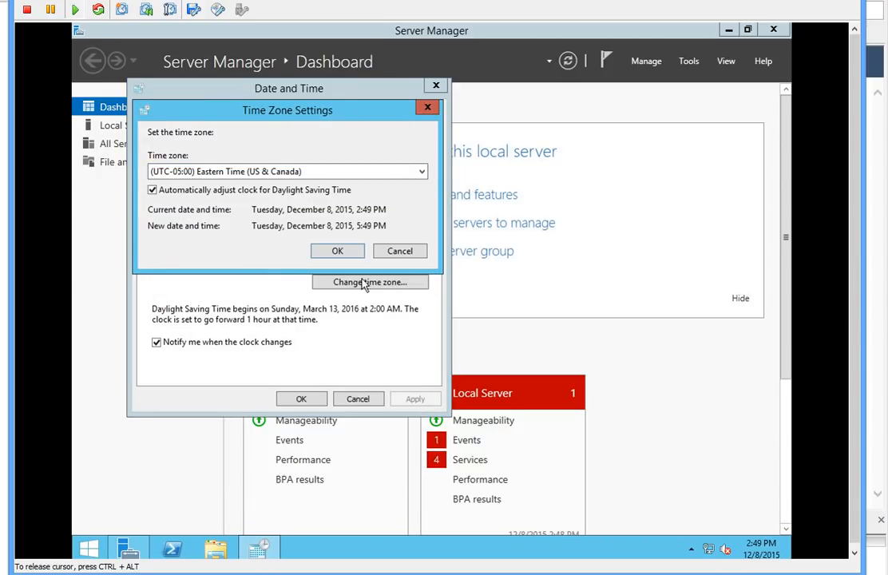
pyautogui.click(352, 254)
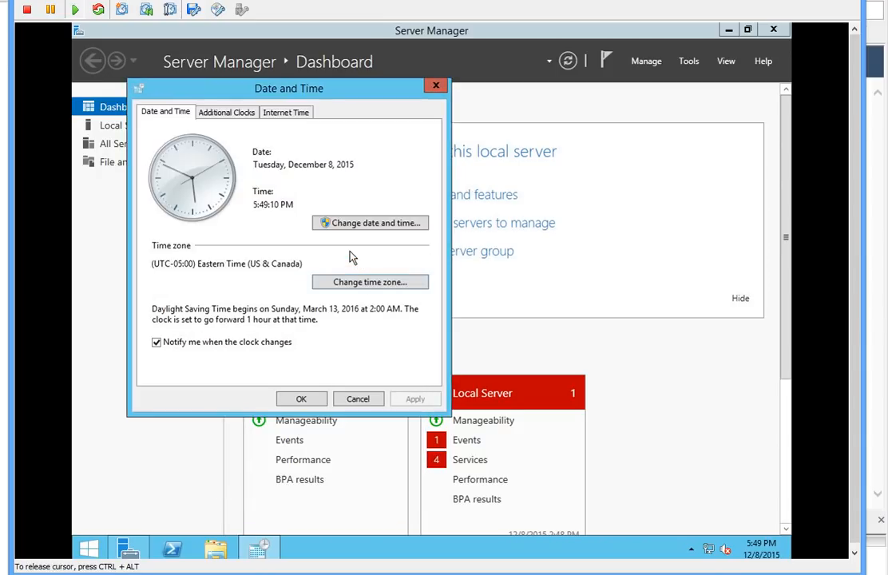
pyautogui.click(306, 400)
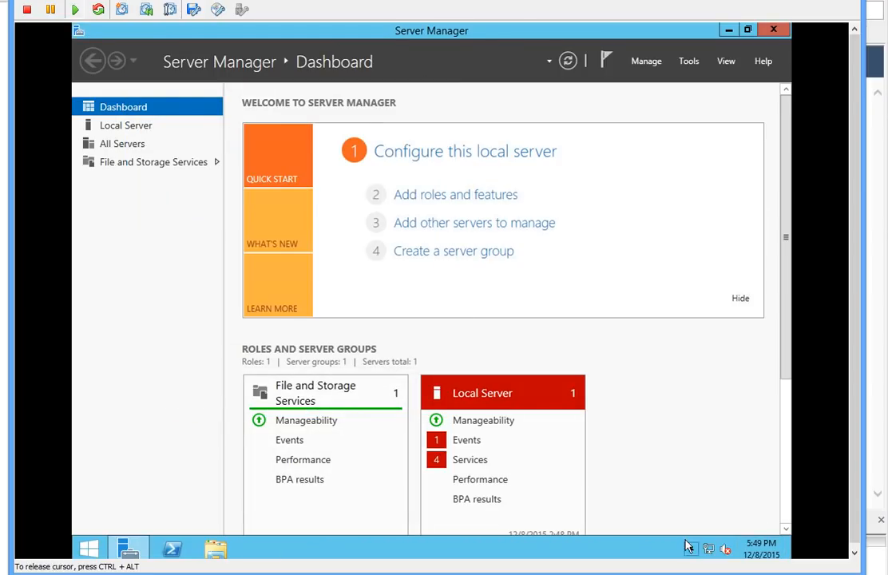
# Step: Launch a command prompt by running cmd from the Win+X Run box
pyautogui.rightClick(708, 550)
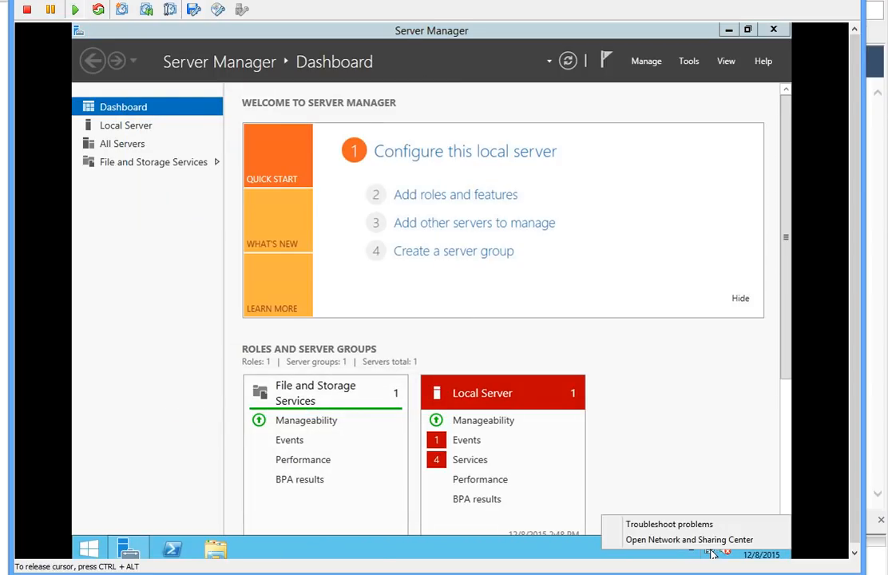
pyautogui.click(384, 552)
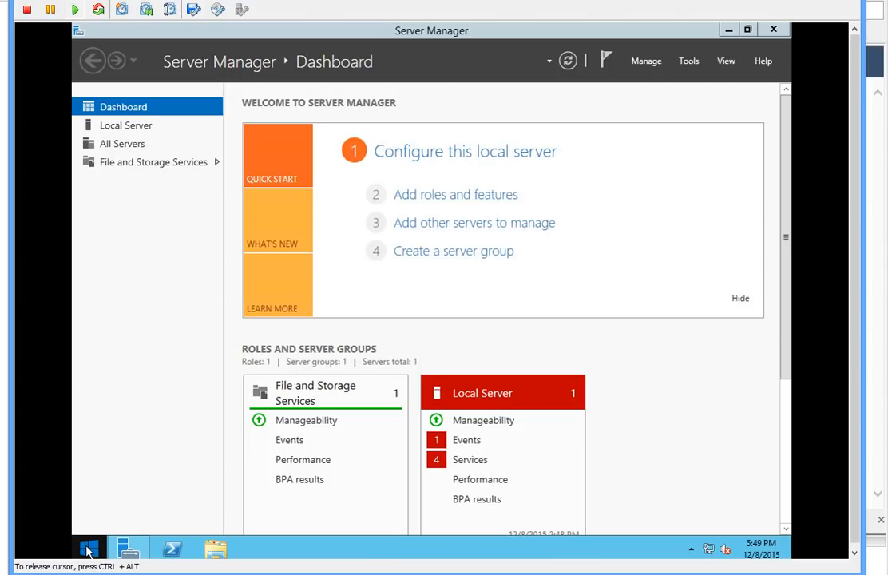
pyautogui.rightClick(88, 552)
pyautogui.click(108, 502)
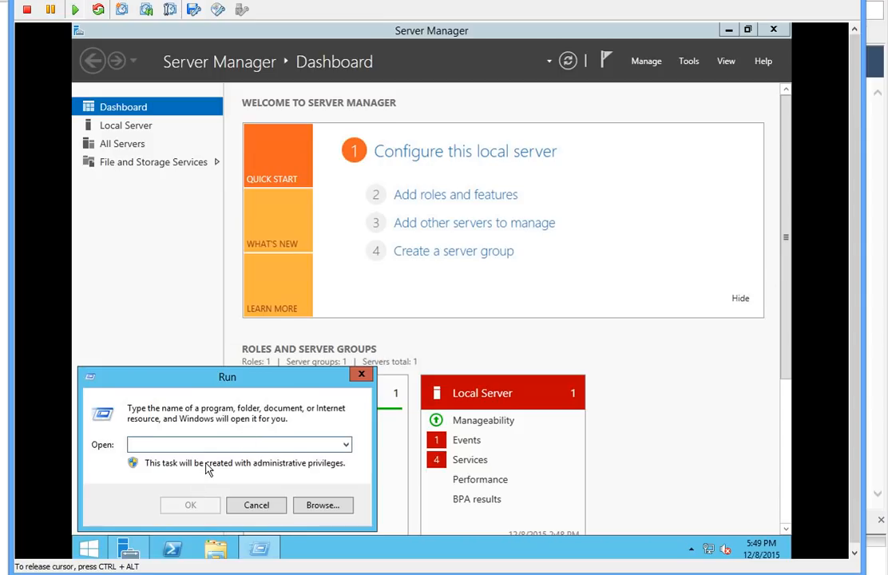
pyautogui.write('dc')
pyautogui.press('BackSpace')
pyautogui.write('cmd')
pyautogui.press('Return')
# Step: Run ipconfig to show IPv4 192.168.1.252 and gateway 192.168.1.1
pyautogui.write('i')
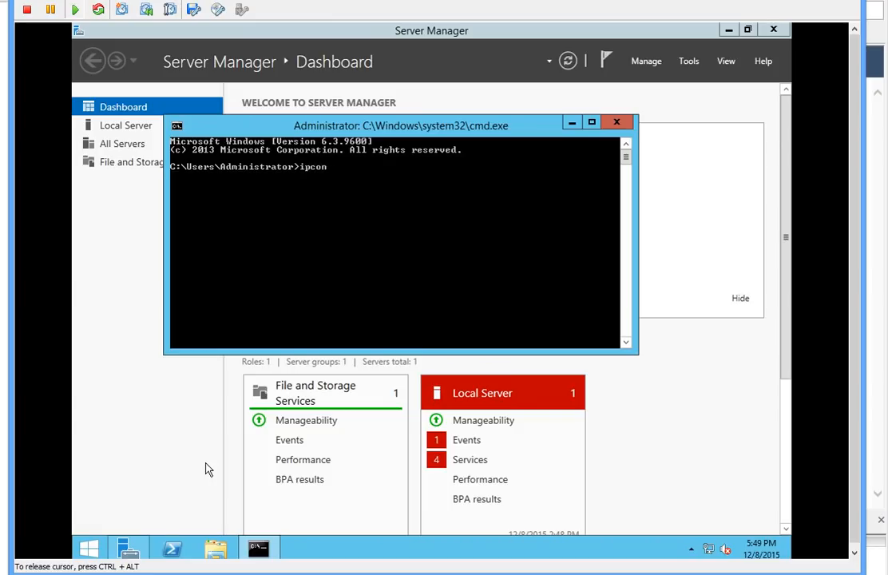
pyautogui.press('Return')
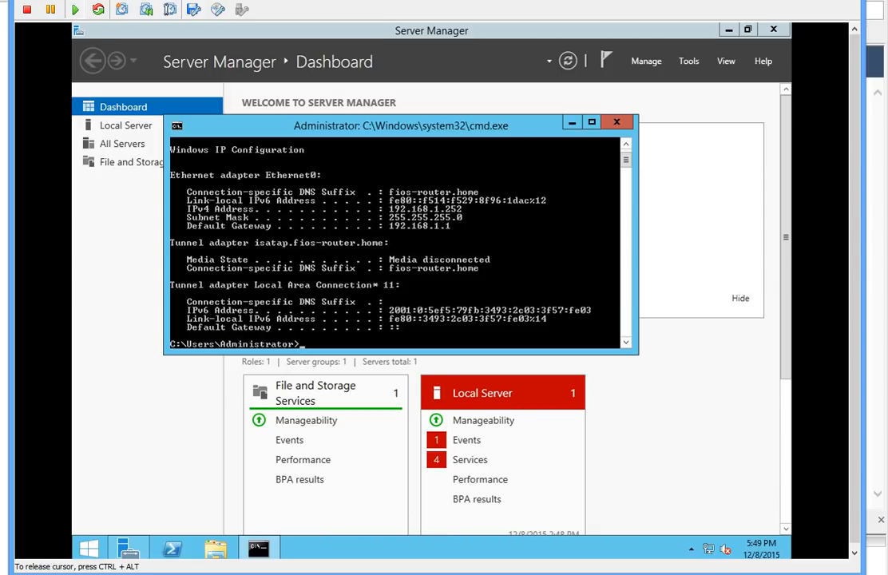
pyautogui.rightClick(708, 549)
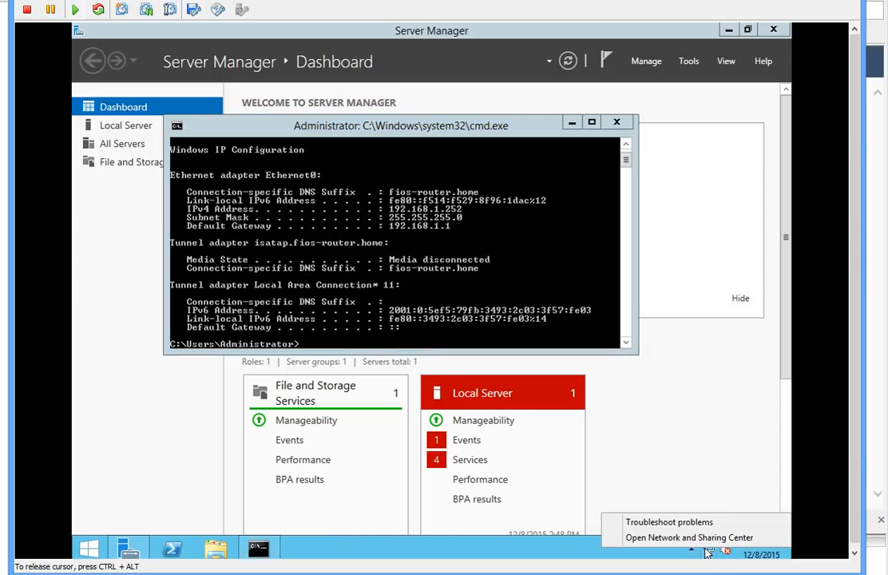
# Step: Open Ethernet0 properties from Network and Sharing Center and disable IPv6
pyautogui.click(630, 539)
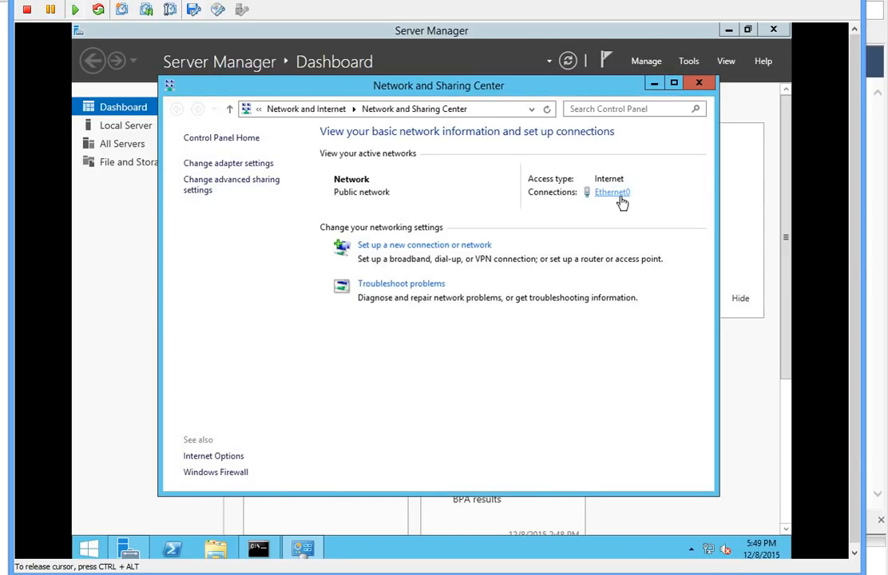
pyautogui.click(617, 193)
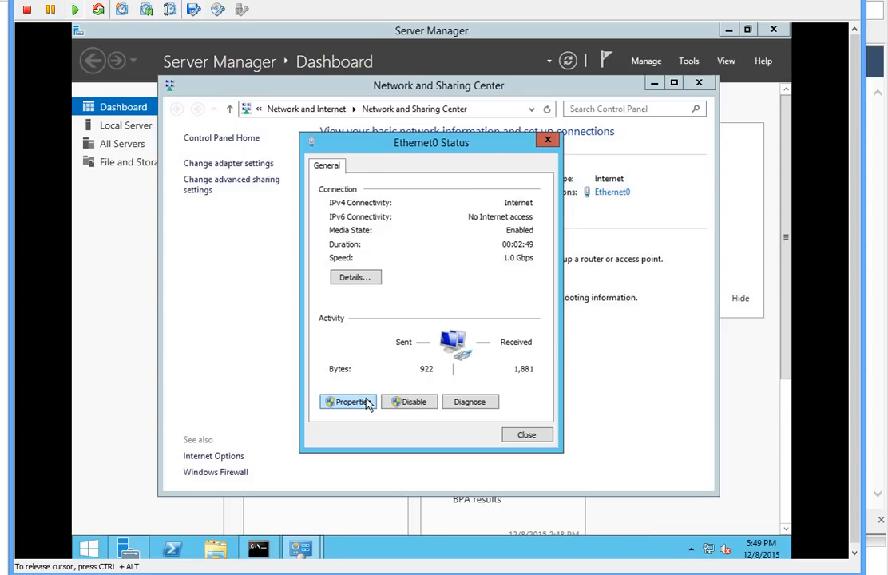
pyautogui.click(365, 403)
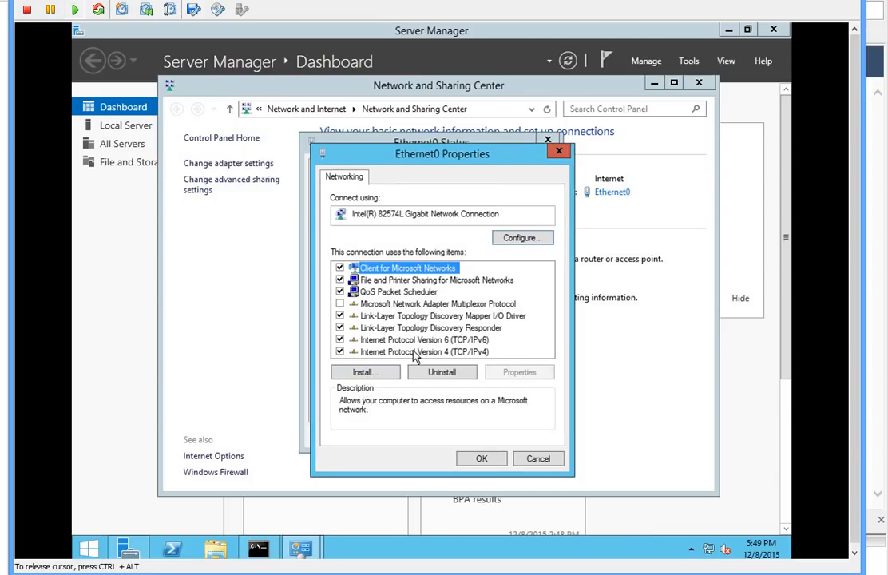
pyautogui.click(406, 352)
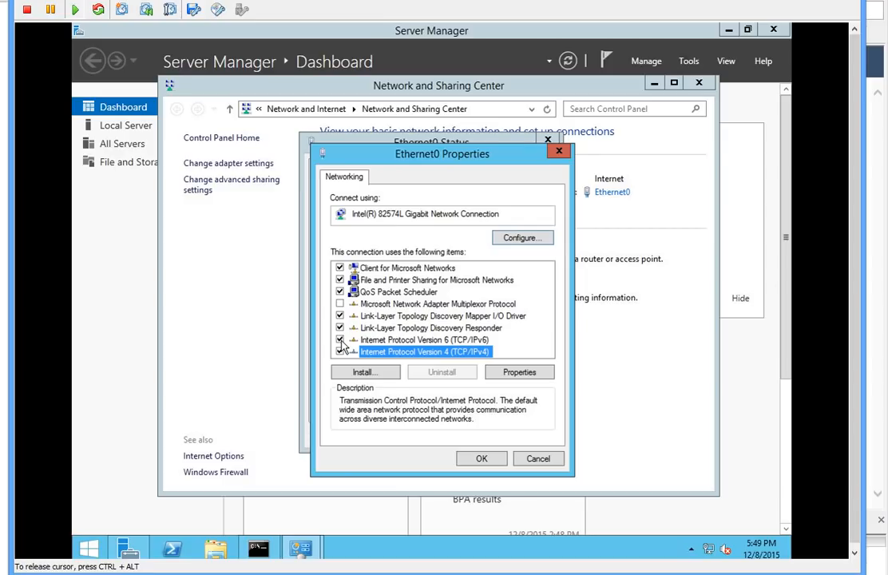
pyautogui.click(340, 340)
pyautogui.click(403, 352)
# Step: Set IPv4 to static address 192.168.1.252 with subnet mask 255.255.255.0
pyautogui.click(511, 376)
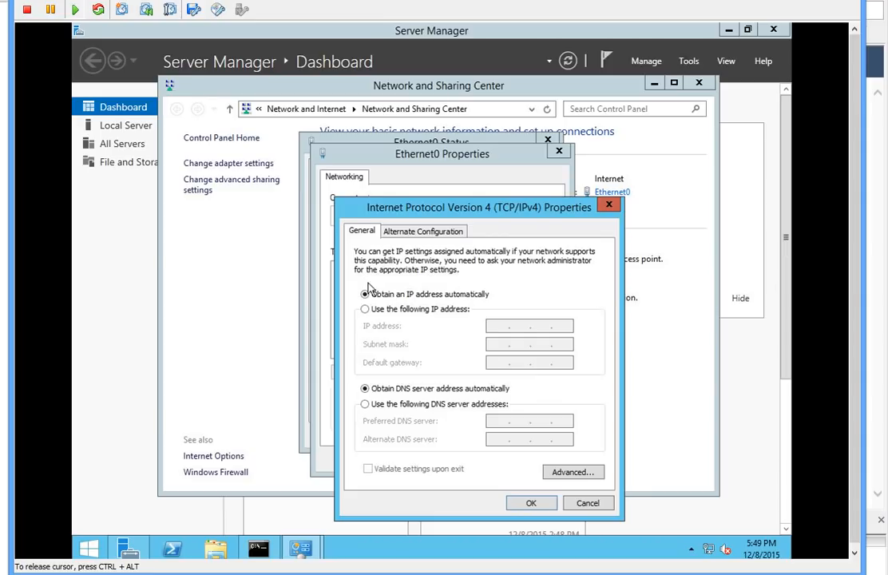
pyautogui.click(418, 311)
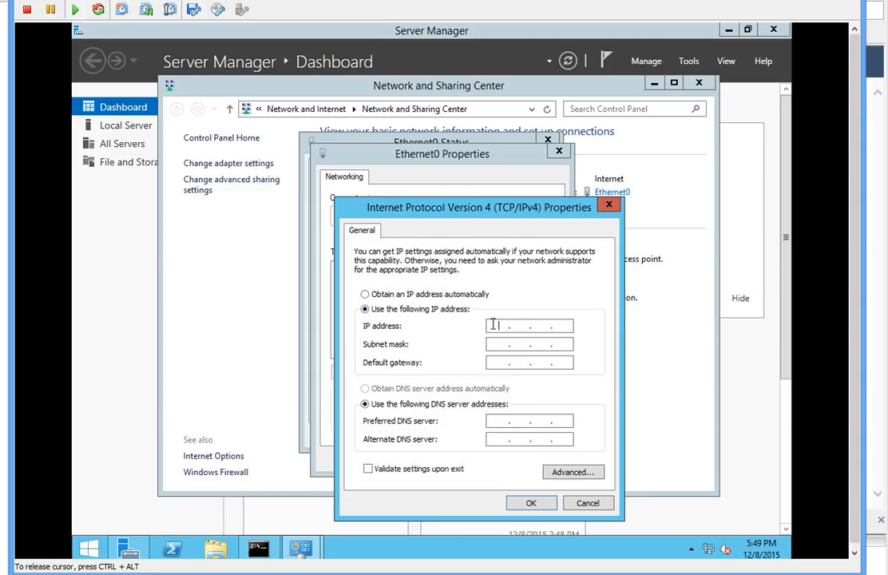
pyautogui.write('192 .')
pyautogui.write('168 . 1 . 252')
pyautogui.click(519, 345)
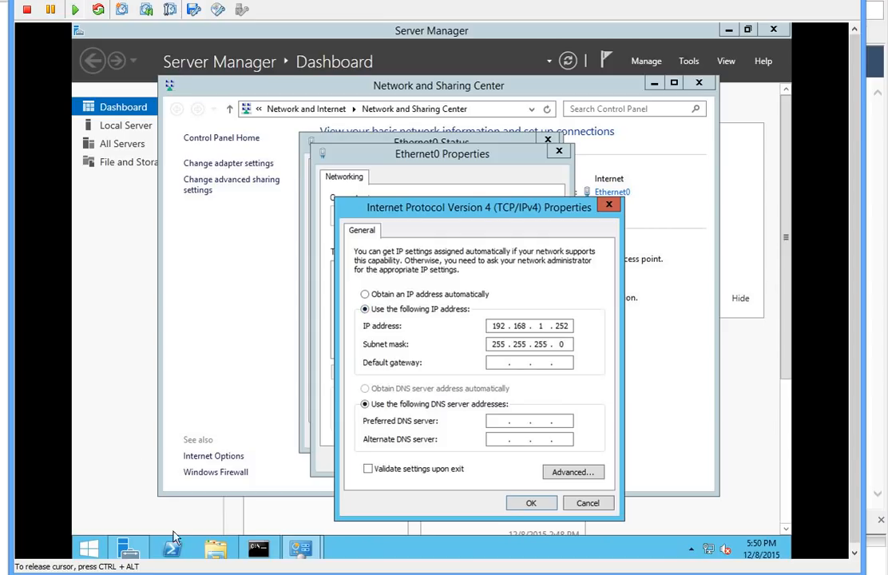
# Step: Enter default gateway 192.168.1.1 and preferred DNS server 127.0.0.1 in the IPv4 properties
pyautogui.click(245, 550)
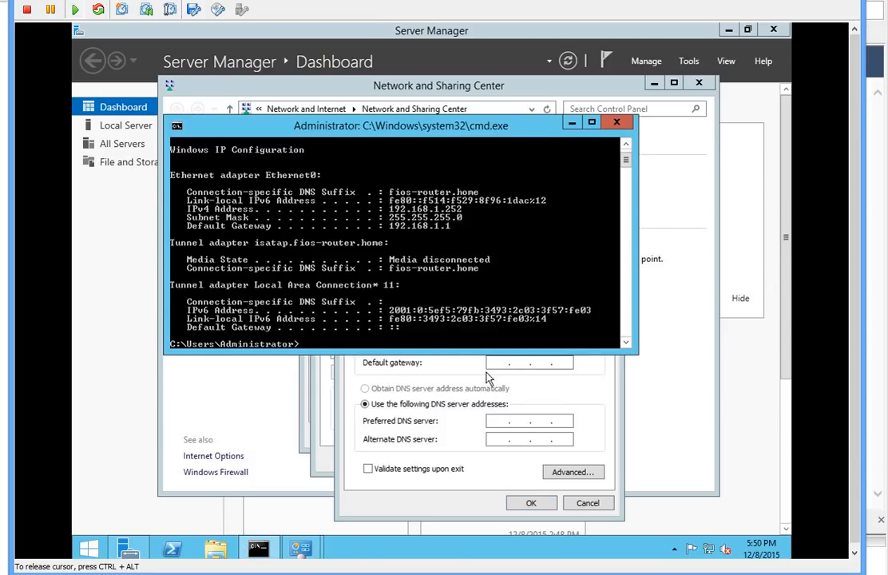
pyautogui.click(532, 364)
pyautogui.write('192 . ')
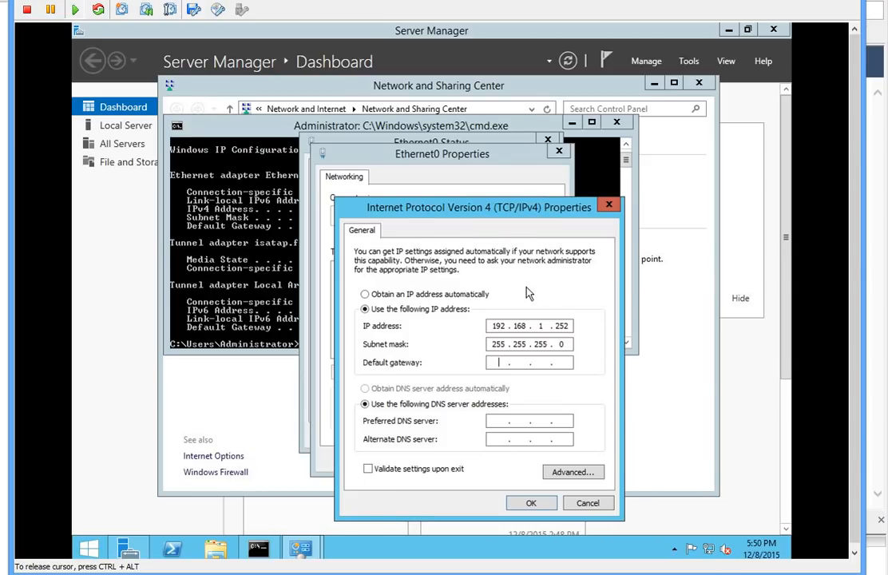
pyautogui.write('168 . ')
pyautogui.write('1 ')
pyautogui.write('. 1')
pyautogui.write('127')
pyautogui.write('.0.2')
pyautogui.press('BackSpace')
pyautogui.write('1')
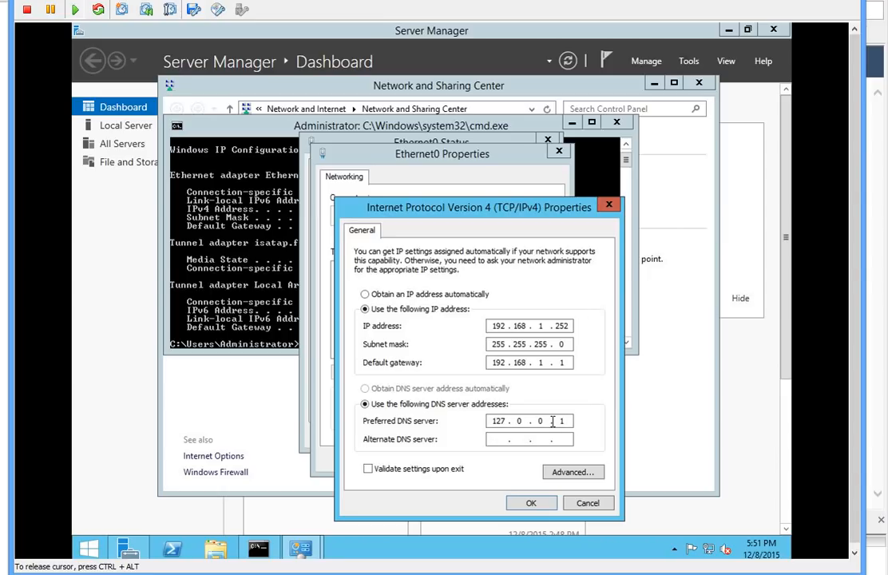
pyautogui.write('1')
# Step: Apply the IPv4 settings and close Ethernet0 windows, command prompt and Network and Sharing Center
pyautogui.click(529, 504)
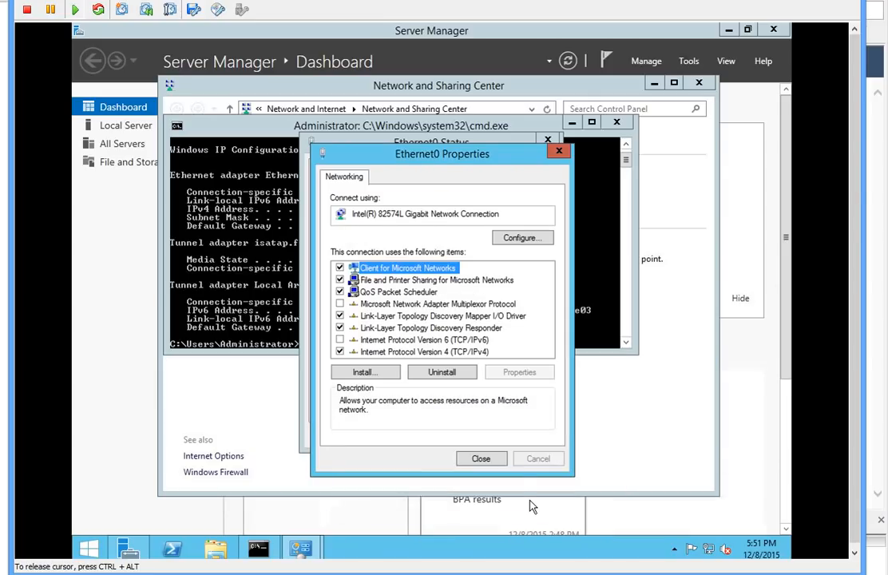
pyautogui.click(480, 461)
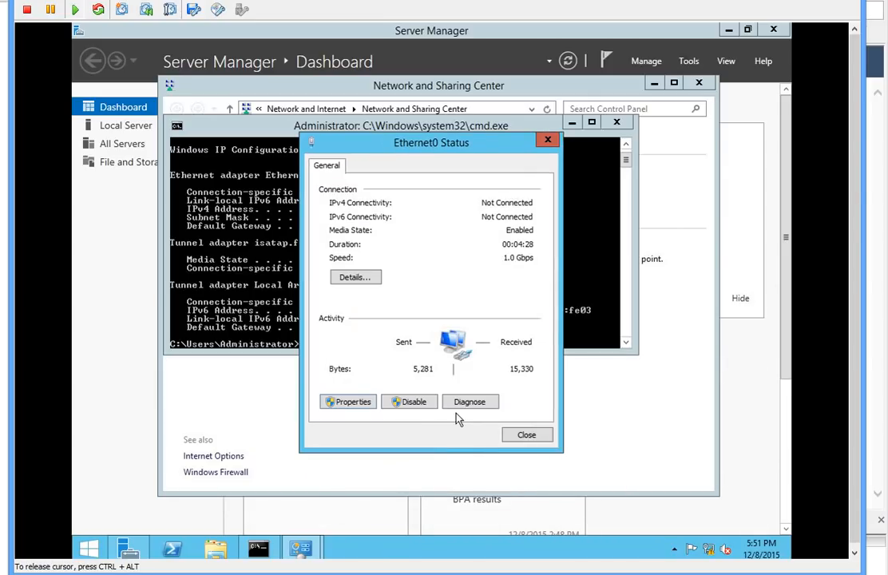
pyautogui.click(532, 441)
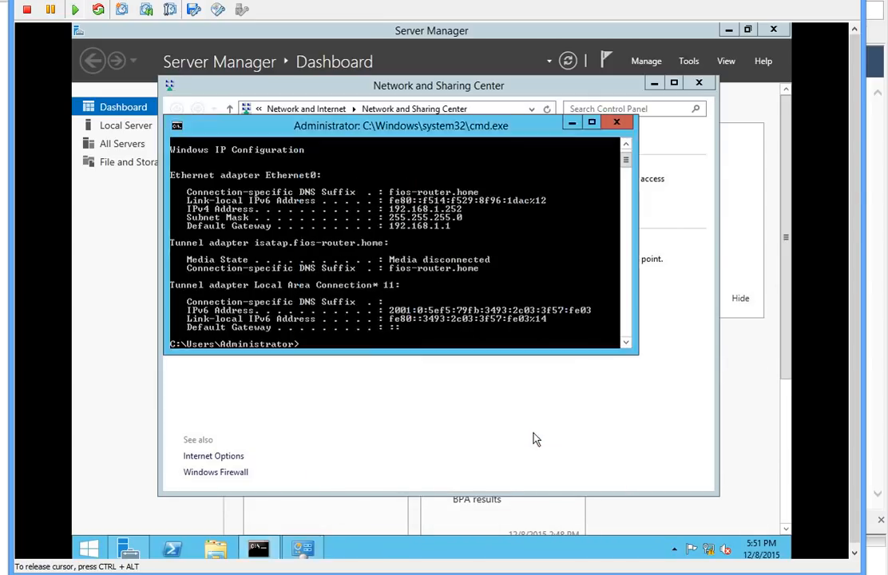
pyautogui.click(619, 123)
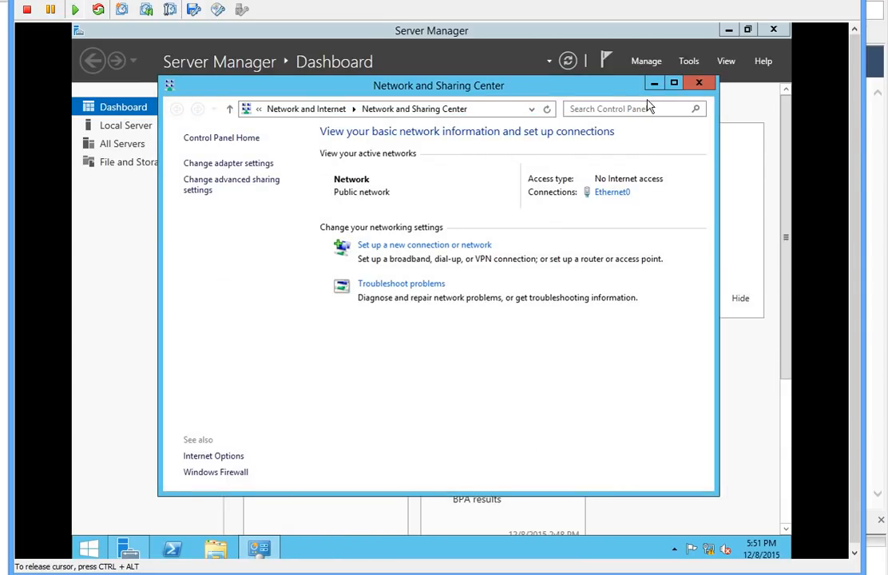
pyautogui.click(713, 84)
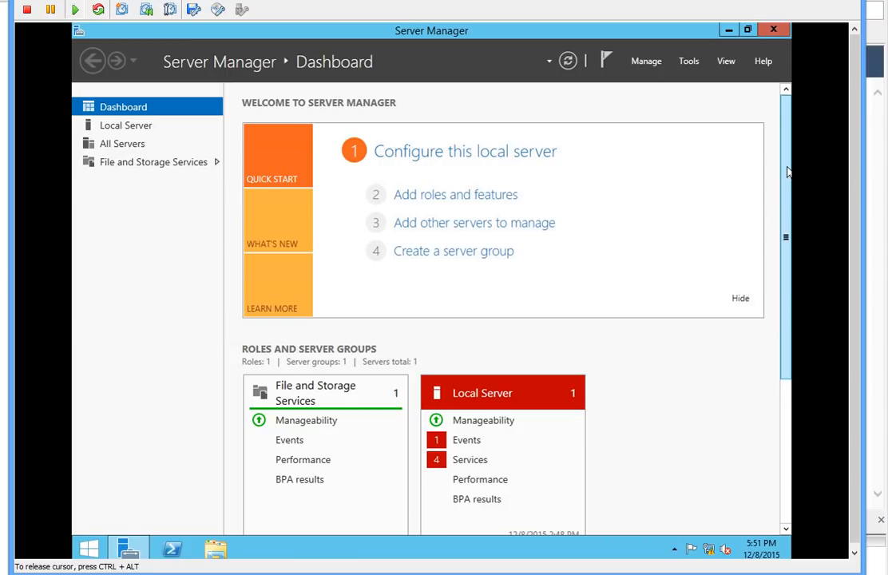
pyautogui.moveTo(786, 357); pyautogui.dragTo(786, 503)
pyautogui.moveTo(783, 413); pyautogui.dragTo(787, 105)
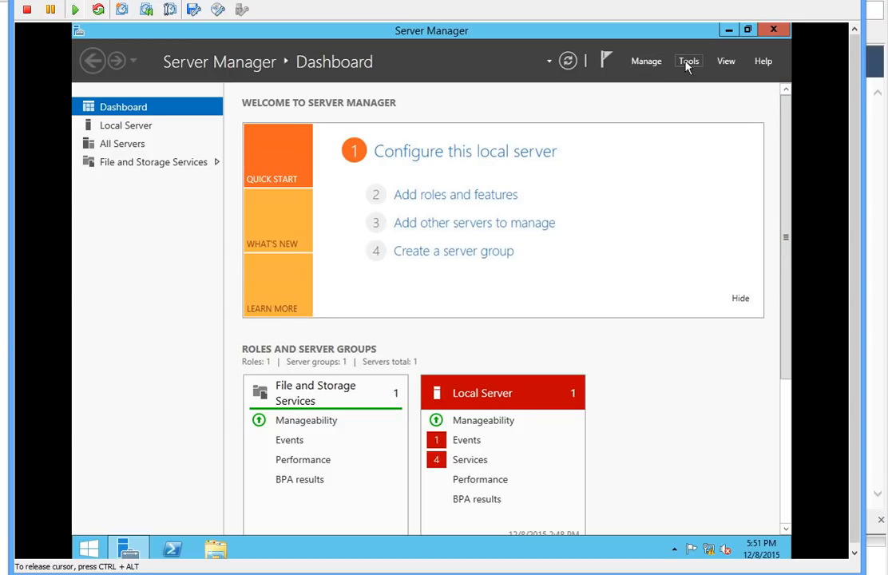
# Step: Show the administrative tools list from Server Manager's Tools menu
pyautogui.click(687, 63)
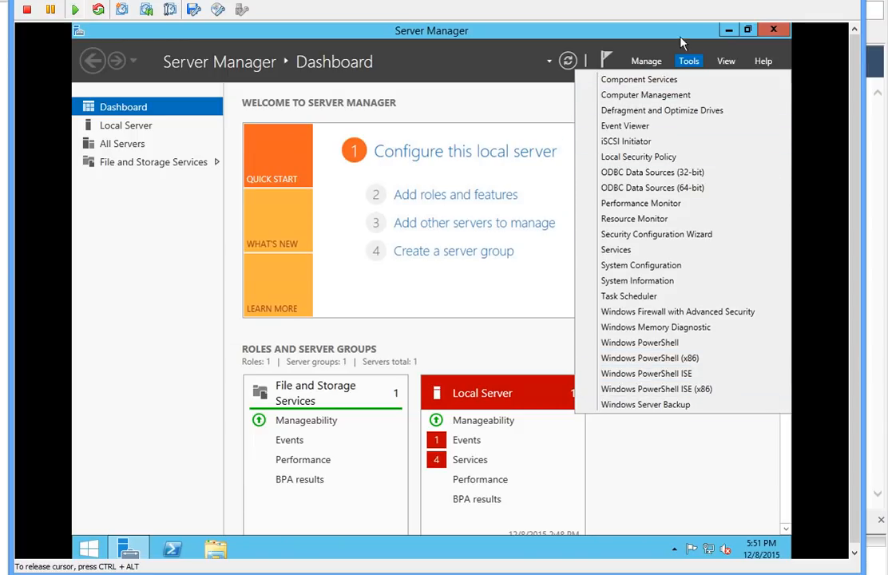
pyautogui.click(688, 62)
pyautogui.click(690, 63)
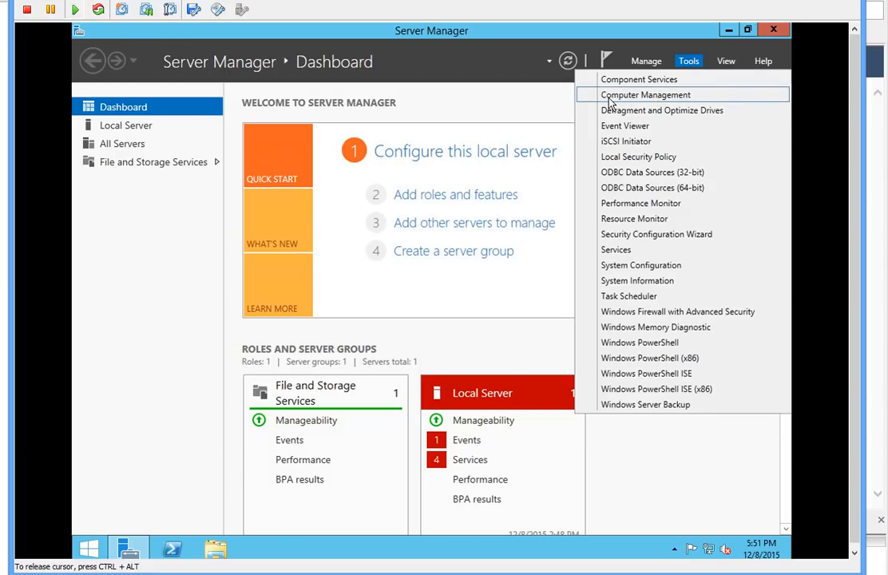
# Step: Start Add Roles and Features with role-based installation targeting dc1
pyautogui.click(481, 103)
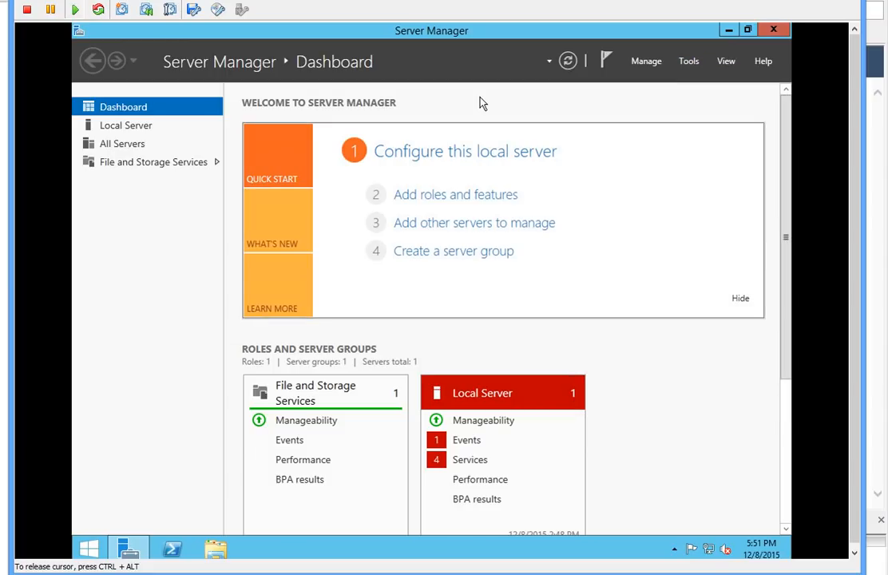
pyautogui.click(426, 204)
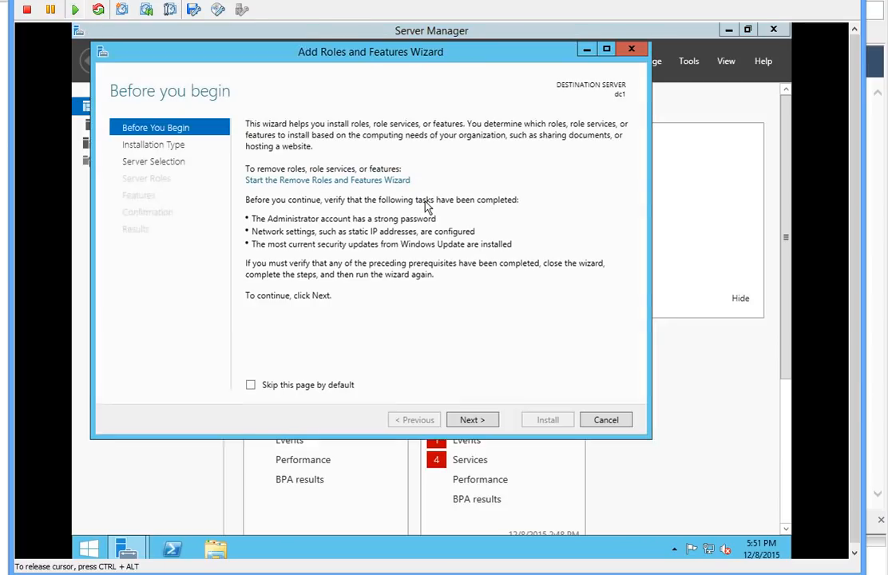
pyautogui.click(470, 420)
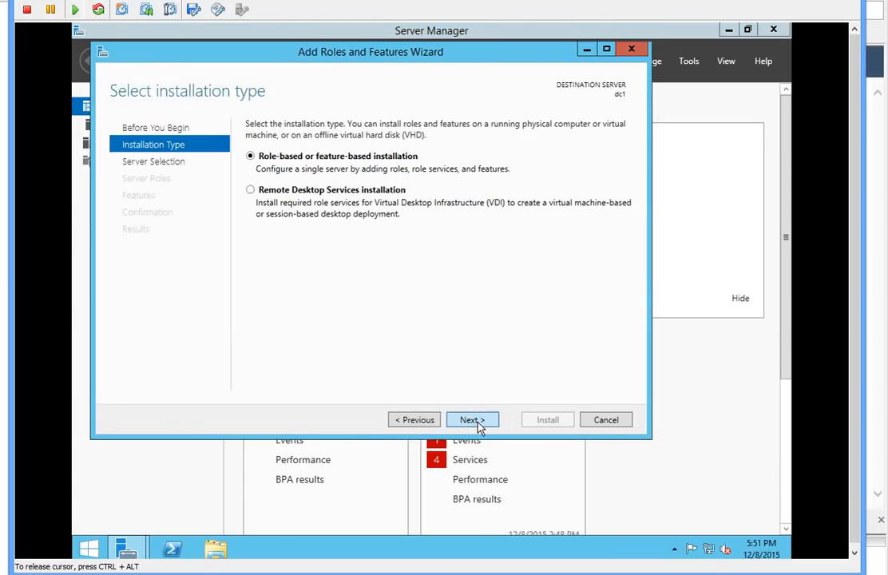
pyautogui.click(472, 419)
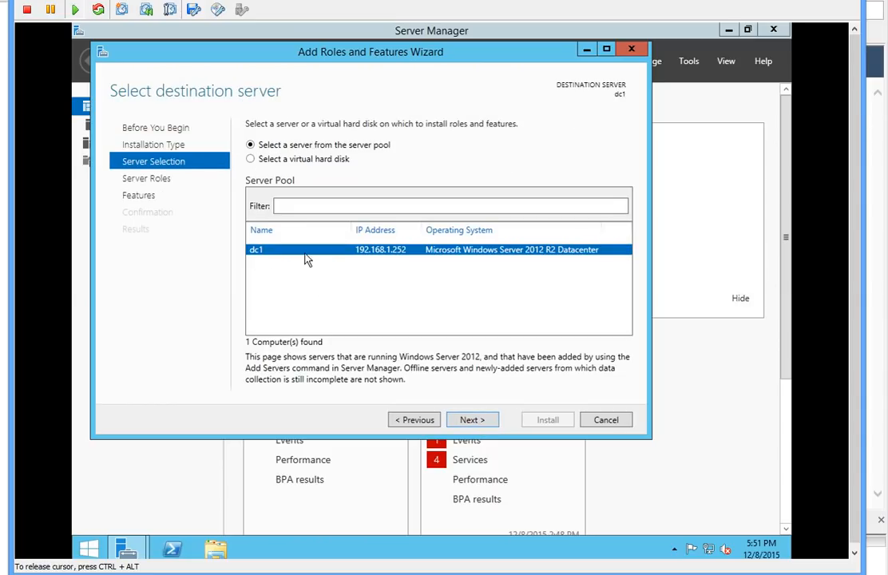
pyautogui.click(475, 422)
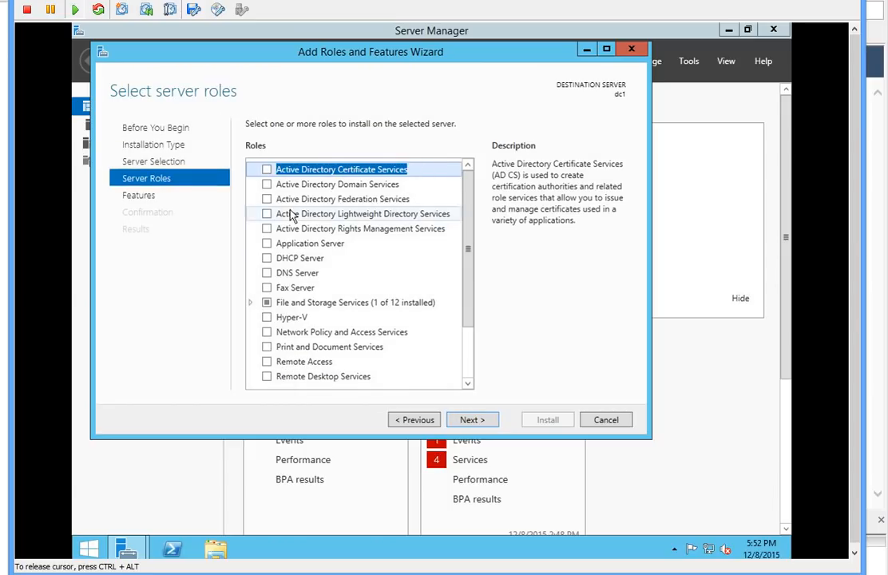
# Step: Select Active Directory Domain Services with its management features and install it
pyautogui.click(266, 186)
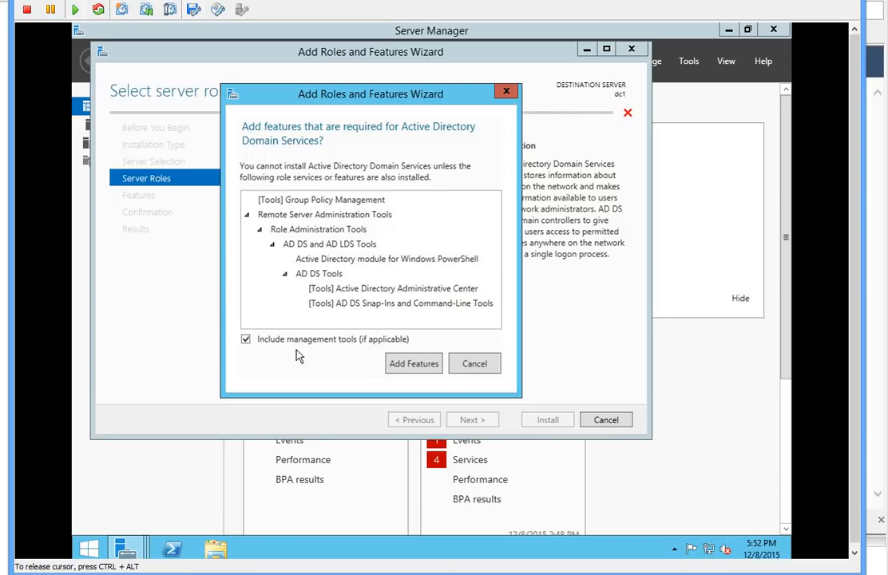
pyautogui.click(414, 366)
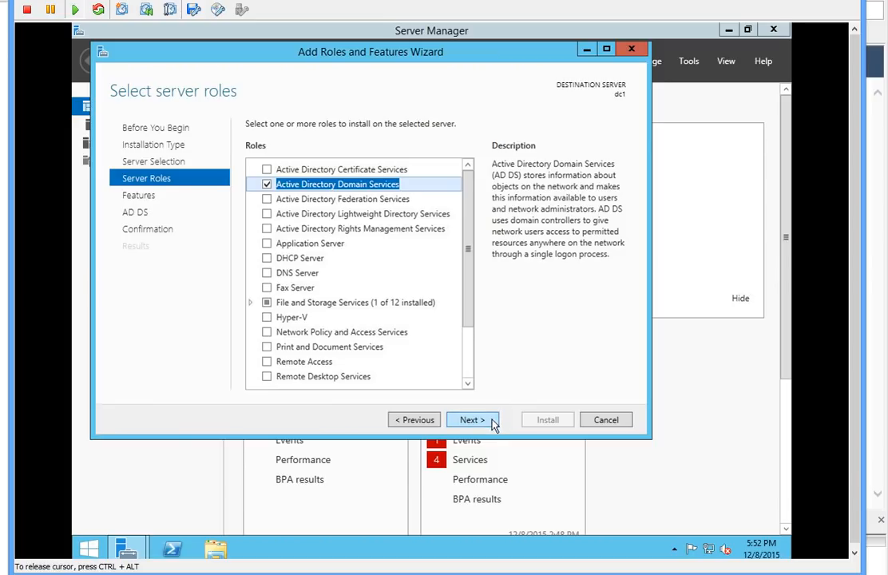
pyautogui.click(473, 421)
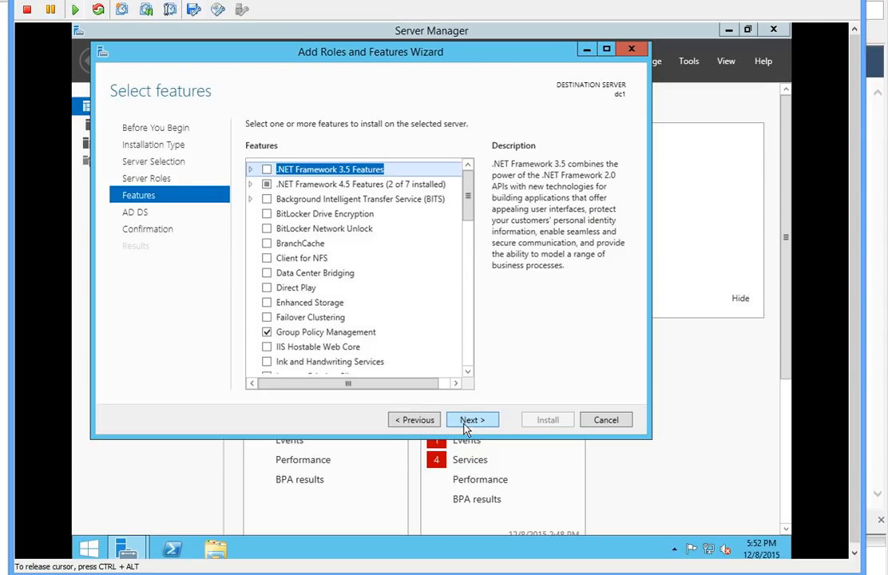
pyautogui.click(467, 428)
pyautogui.click(468, 428)
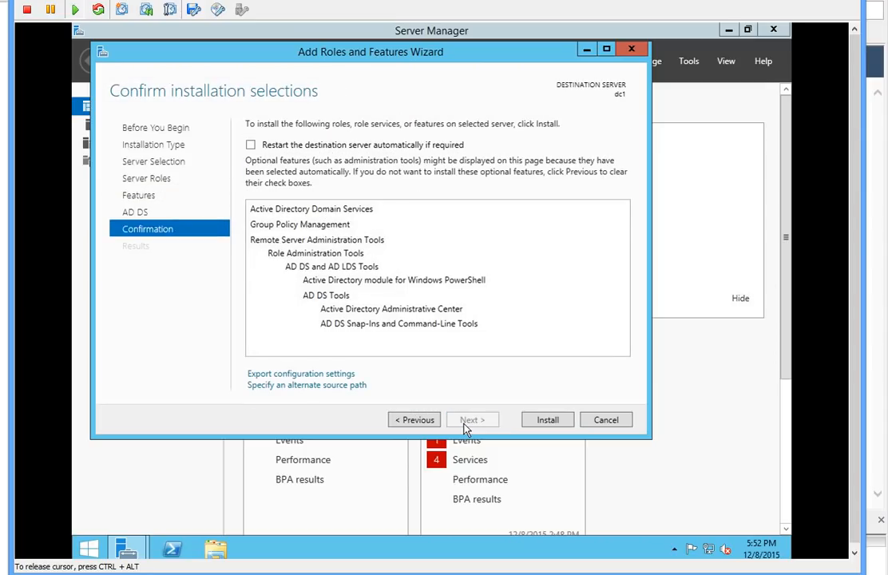
pyautogui.click(541, 420)
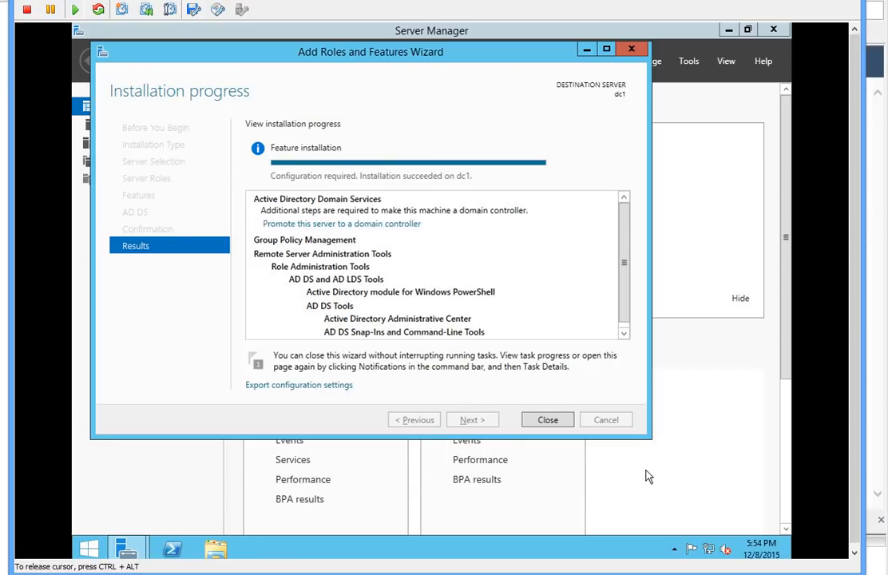
# Step: Promote dc1 by adding a new forest with root domain hq.jobskillshare.org
pyautogui.click(339, 227)
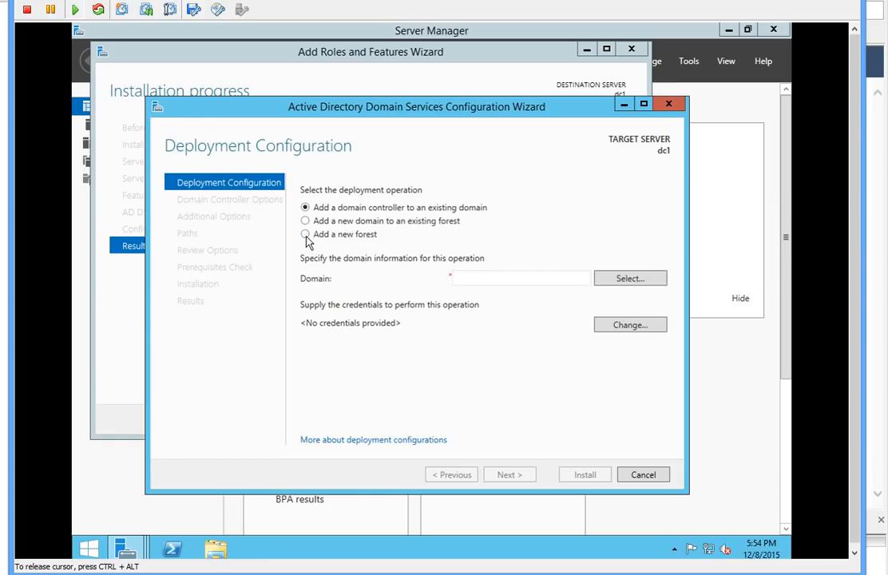
pyautogui.click(306, 235)
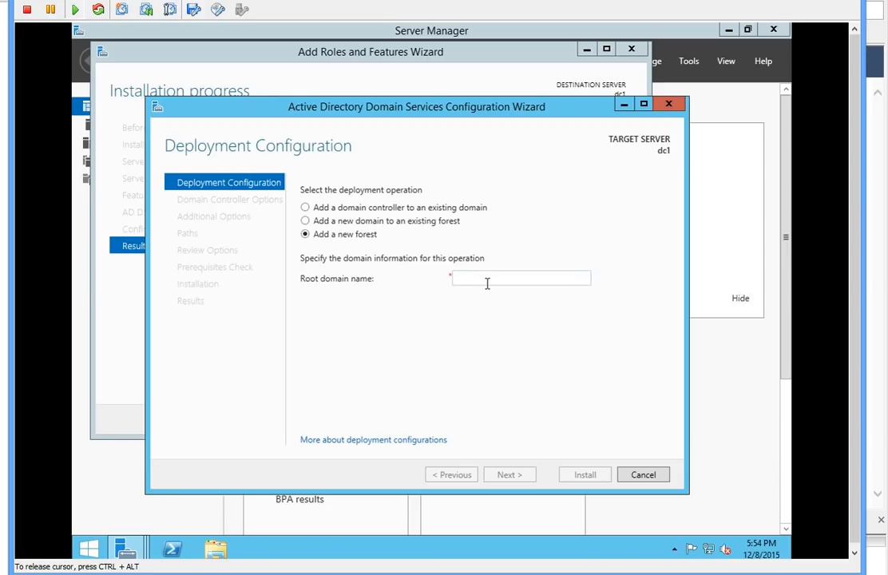
pyautogui.click(487, 283)
pyautogui.write('hq')
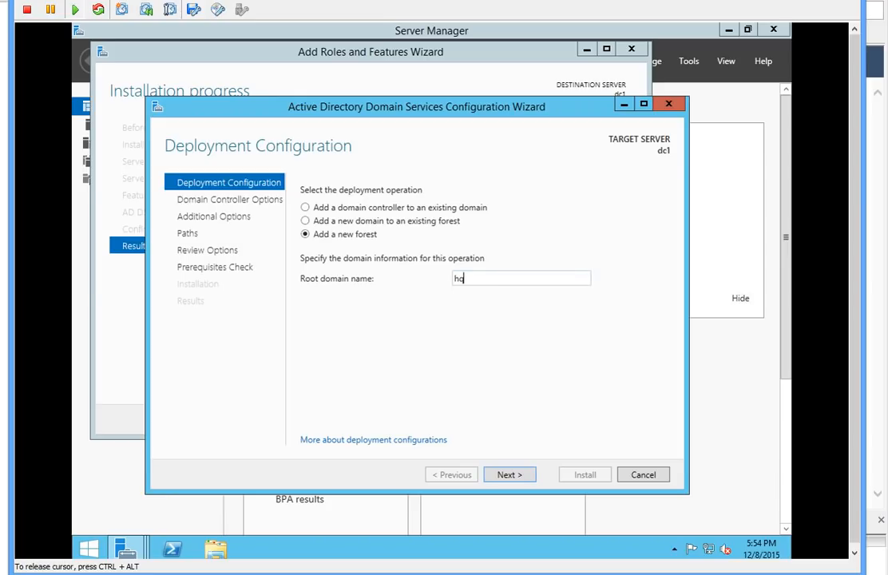
pyautogui.write('.jobskillshare.c')
pyautogui.write('rg')
pyautogui.click(515, 475)
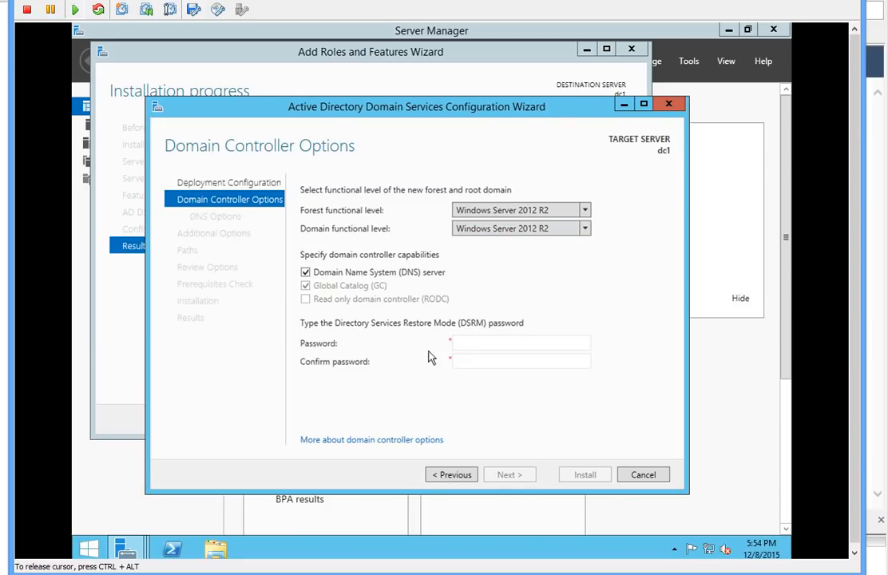
# Step: Enter and confirm the Directory Services Restore Mode password
pyautogui.click(464, 343)
pyautogui.write('Password1')
pyautogui.press('Tab')
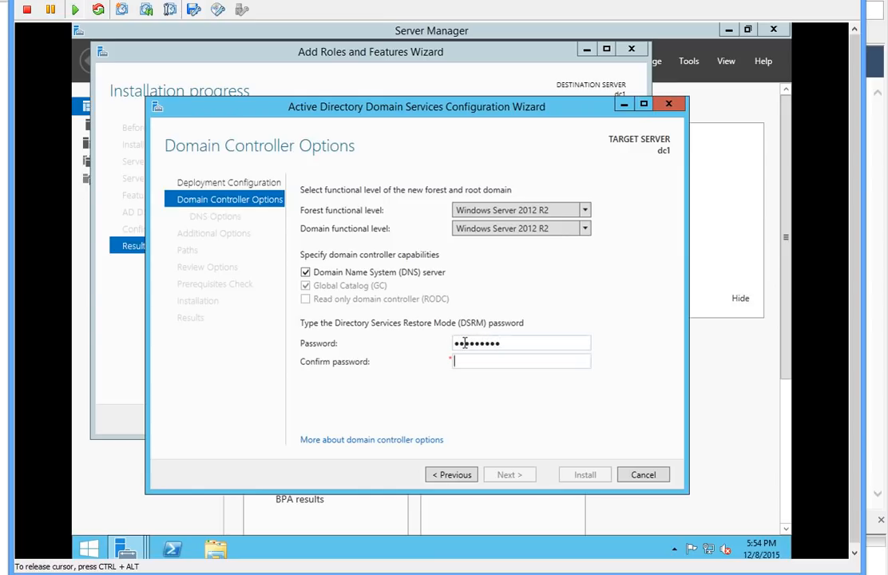
pyautogui.write('Password1')
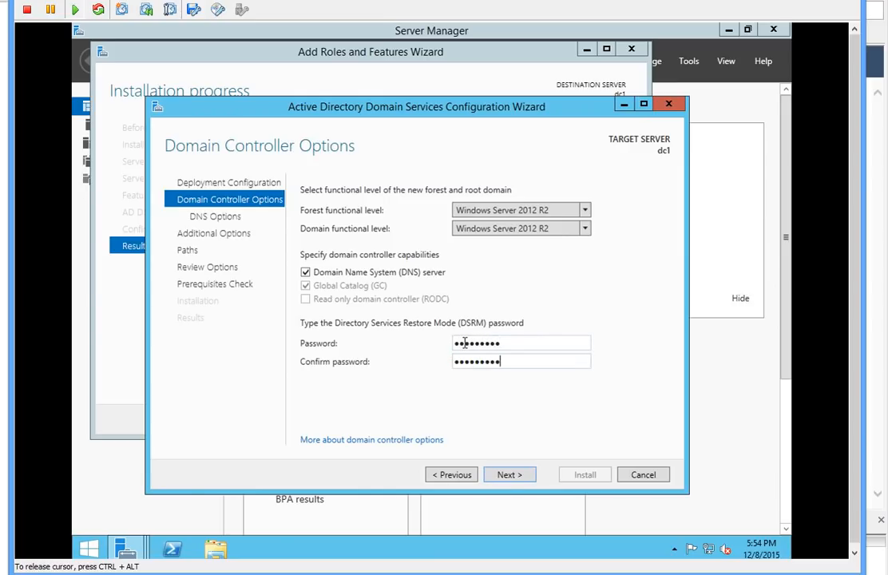
pyautogui.click(509, 477)
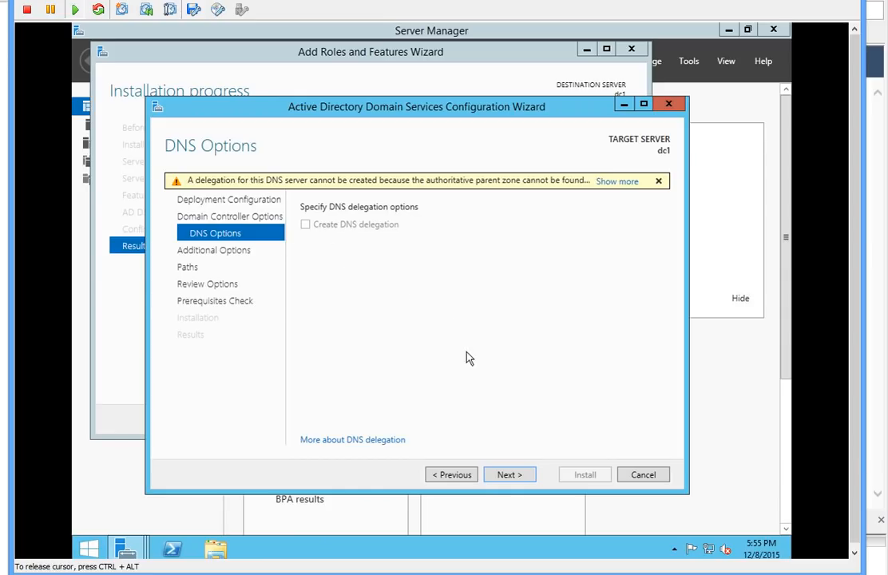
# Step: Accept default DNS options, NetBIOS name HQ and default NTDS/SYSVOL paths to reach Review Options
pyautogui.click(511, 477)
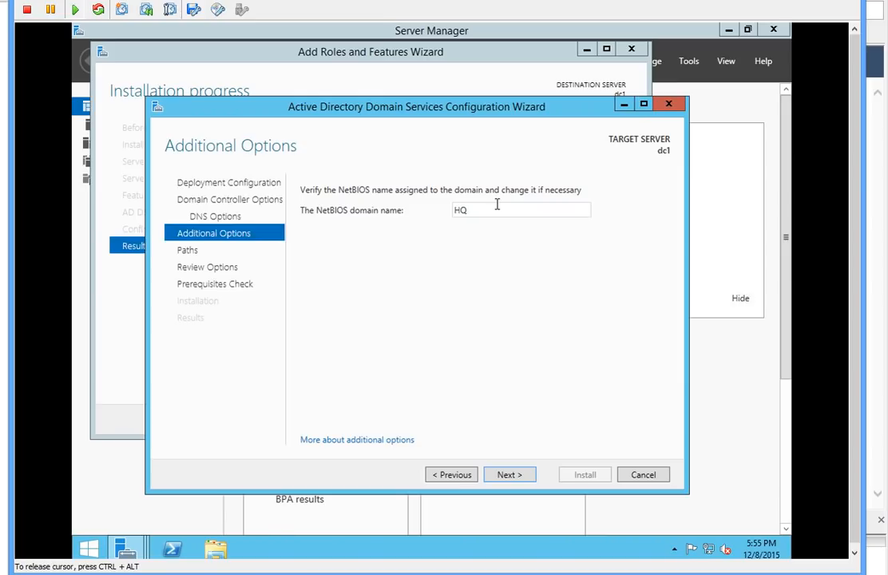
pyautogui.click(503, 476)
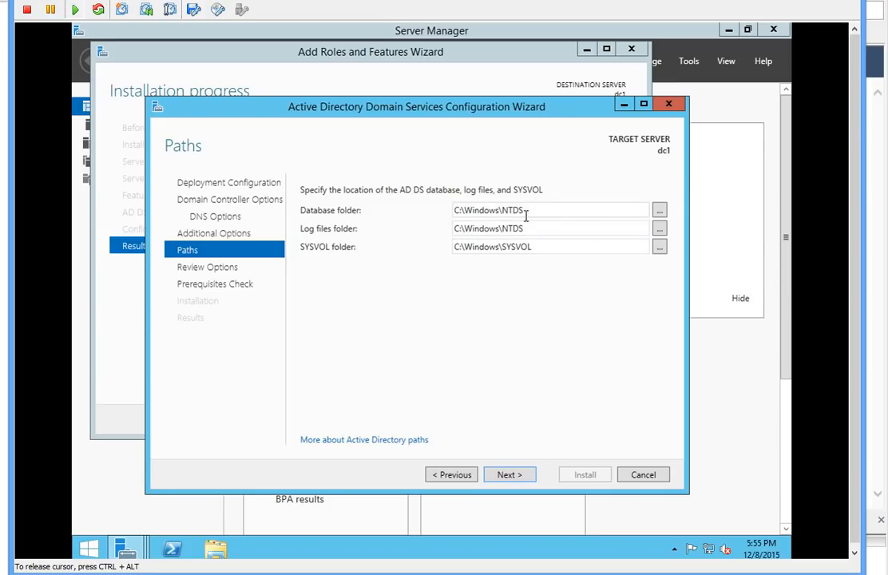
pyautogui.moveTo(559, 210); pyautogui.dragTo(454, 213)
pyautogui.click(493, 219)
pyautogui.moveTo(525, 231); pyautogui.dragTo(455, 232)
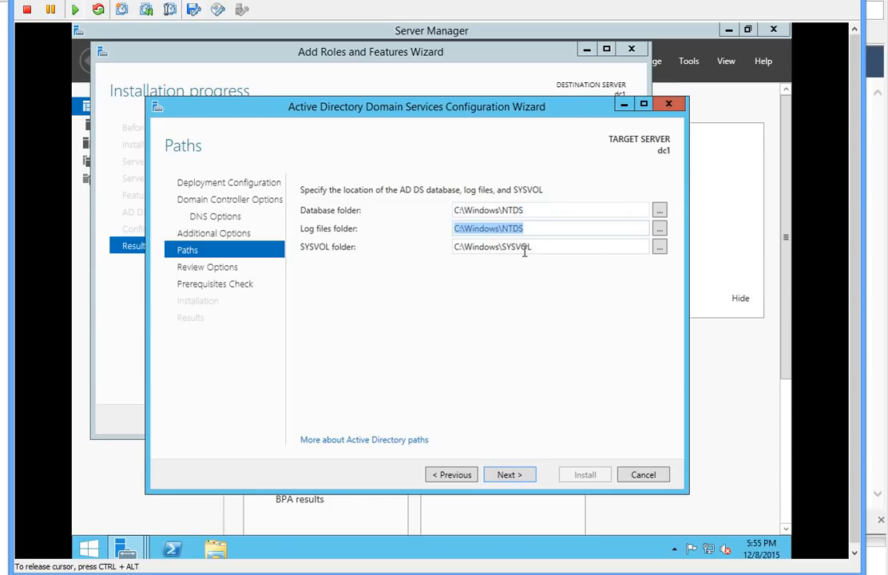
pyautogui.click(524, 307)
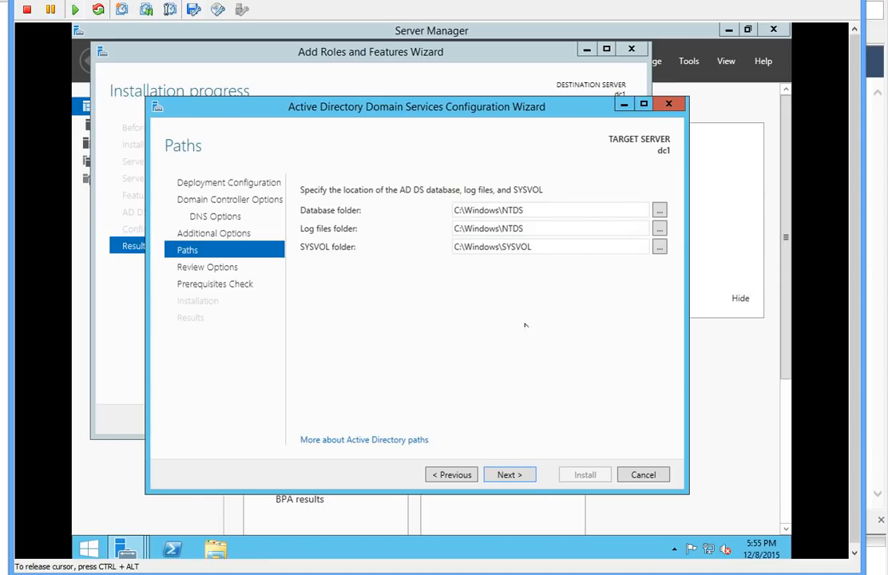
pyautogui.click(512, 476)
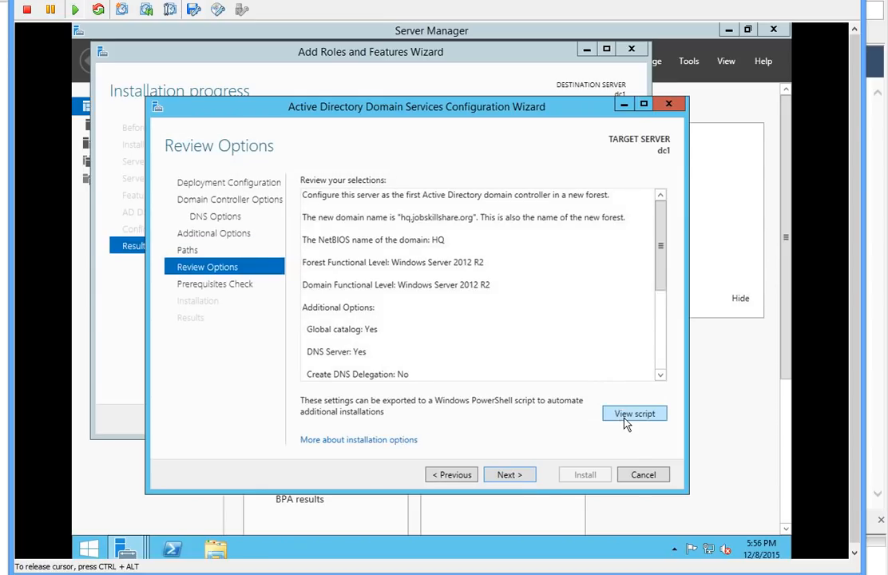
pyautogui.click(627, 416)
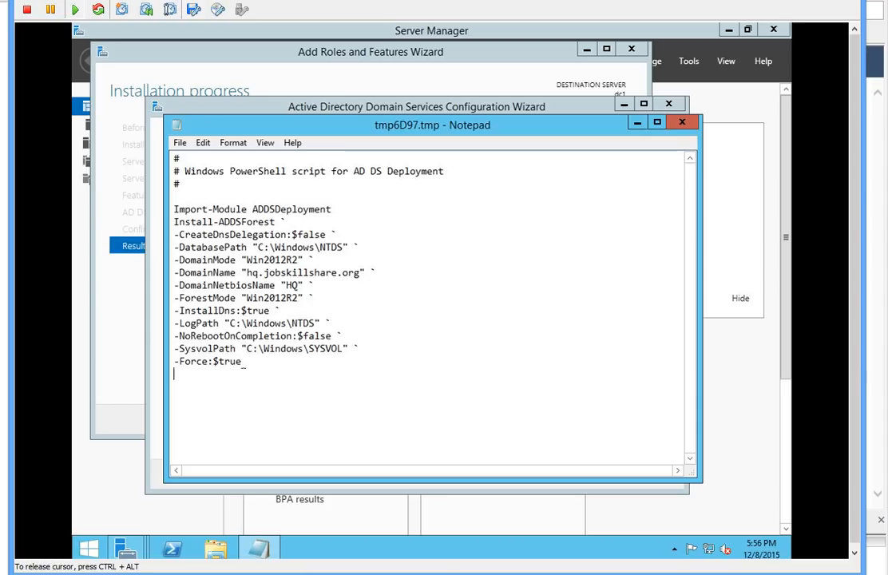
pyautogui.moveTo(243, 361); pyautogui.dragTo(202, 310)
pyautogui.click(243, 274)
pyautogui.moveTo(254, 272); pyautogui.dragTo(247, 273)
pyautogui.moveTo(249, 281); pyautogui.dragTo(254, 280)
pyautogui.click(293, 310)
pyautogui.moveTo(348, 424); pyautogui.dragTo(164, 144)
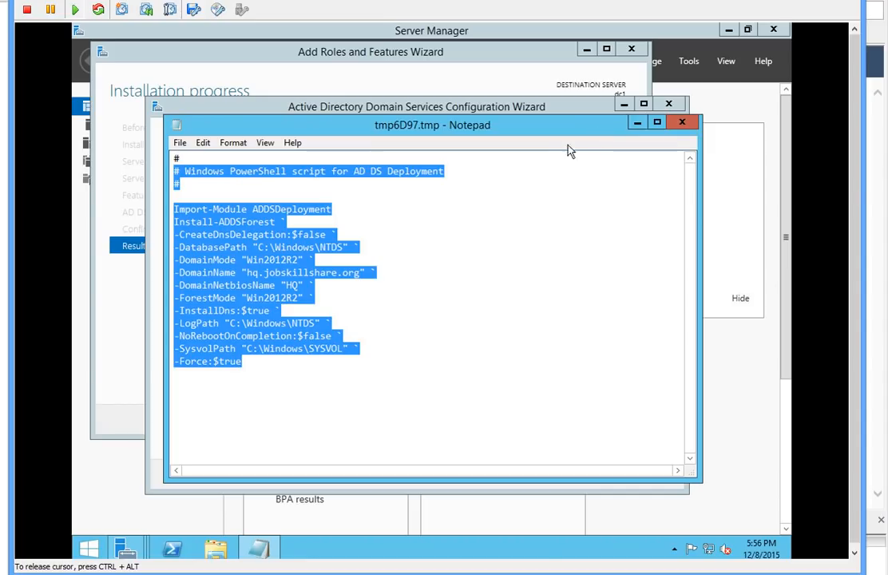
pyautogui.click(682, 122)
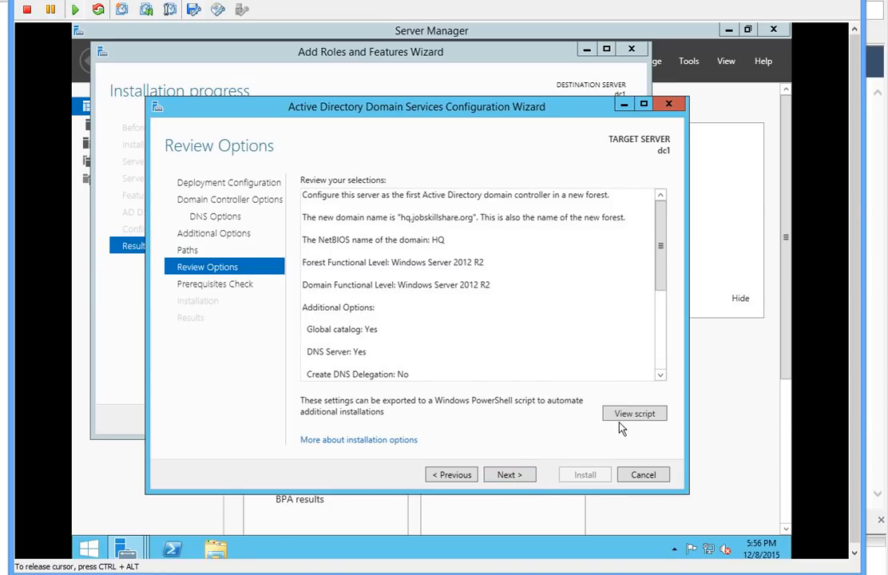
# Step: Pass the prerequisites check and install the domain controller, letting dc1 restart
pyautogui.click(514, 476)
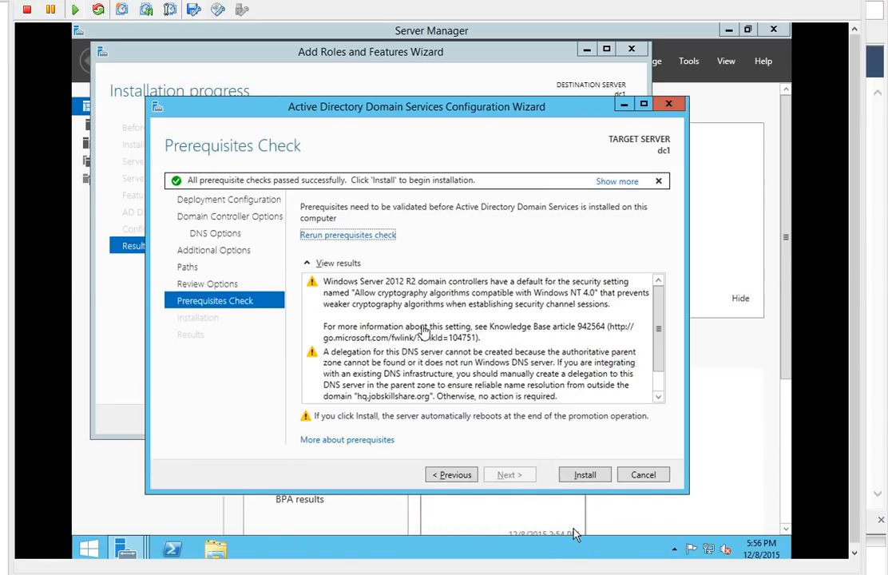
pyautogui.click(599, 476)
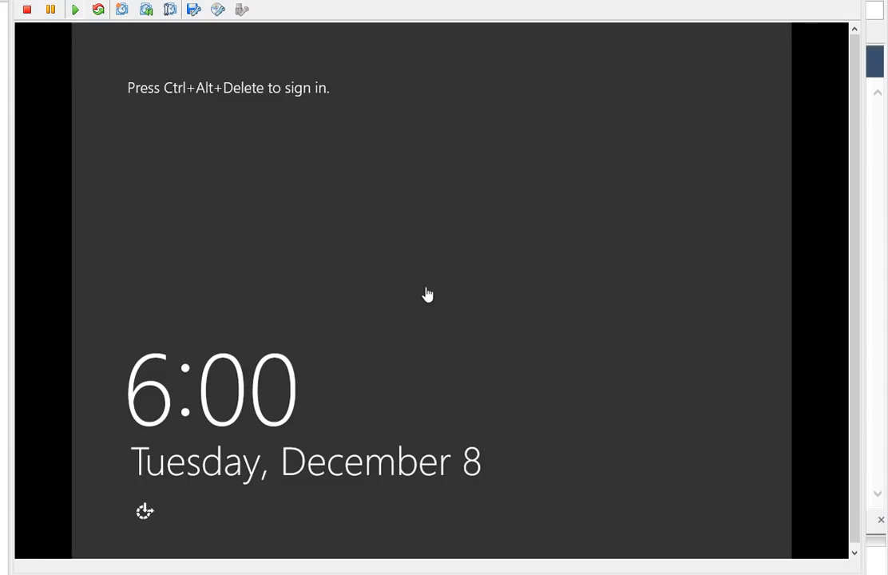
# Step: Send Ctrl+Alt+Delete to the dc1 console and sign in with the Administrator password
pyautogui.click(431, 299)
pyautogui.hotkey('ctrl', 'alt', 'End')
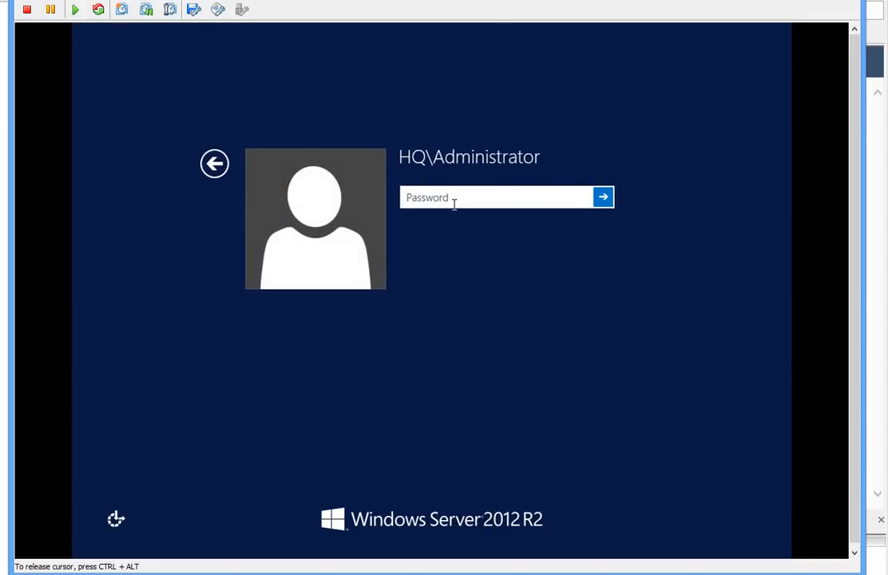
pyautogui.write('Pa$••••••')
pyautogui.press('Return')
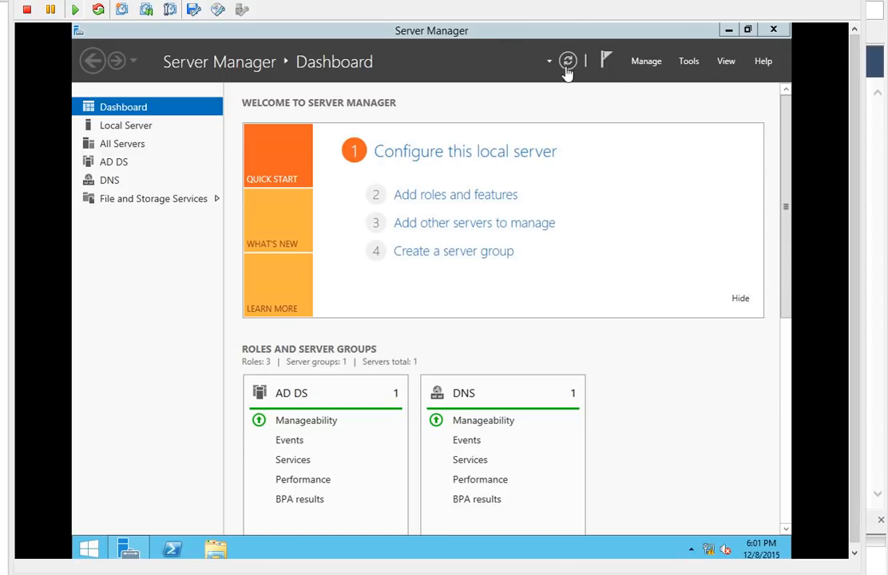
# Step: Launch Active Directory Users and Computers from Server Manager's Tools
pyautogui.moveTo(742, 485)
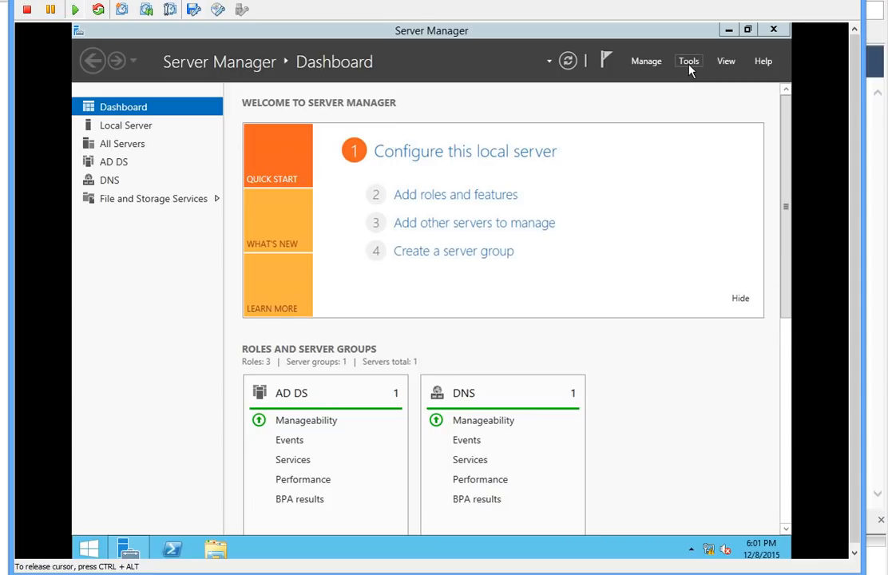
pyautogui.click(684, 69)
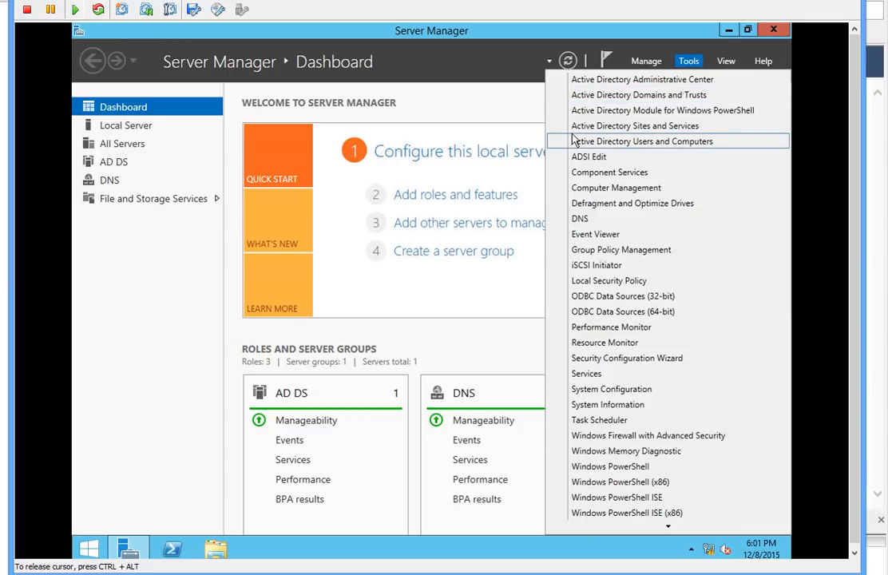
pyautogui.click(605, 143)
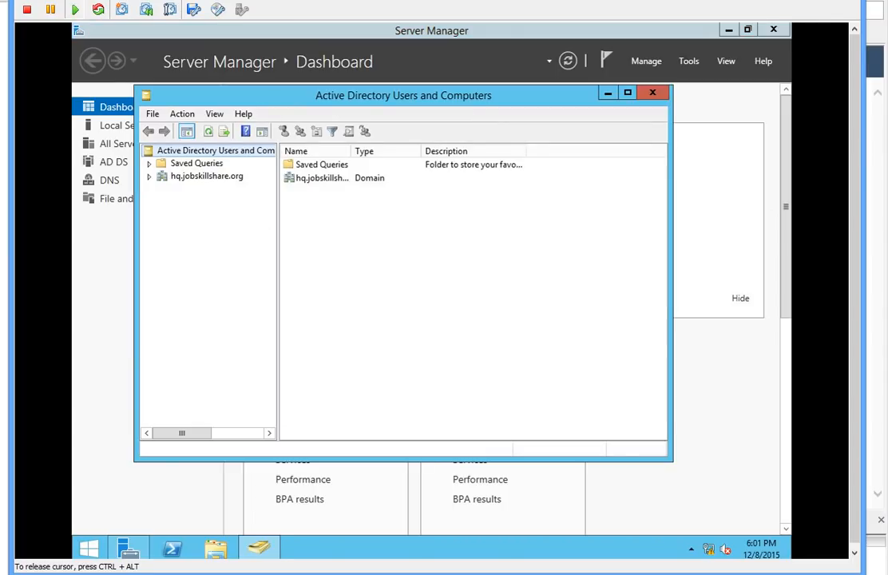
# Step: Expand hq.jobskillshare.org, select the Users container and bring up its New menu
pyautogui.click(149, 178)
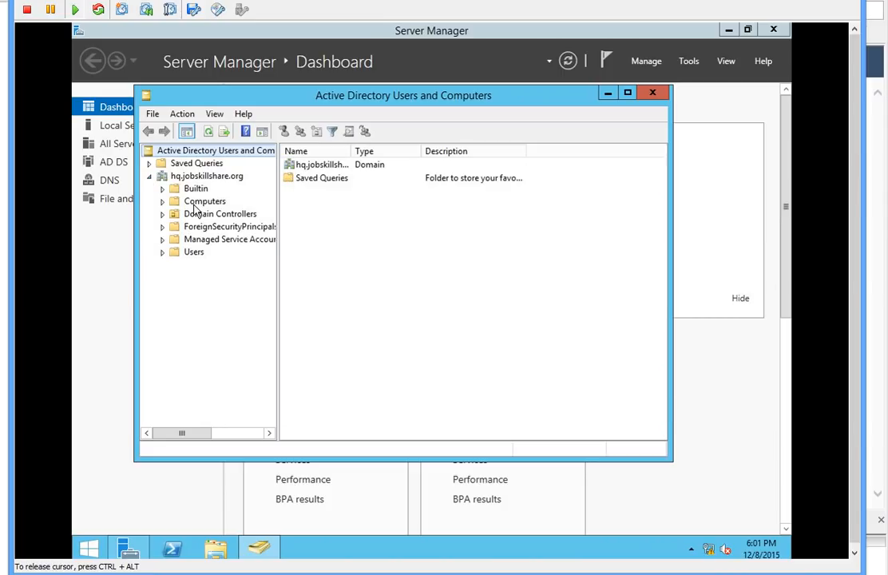
pyautogui.click(196, 255)
pyautogui.rightClick(195, 256)
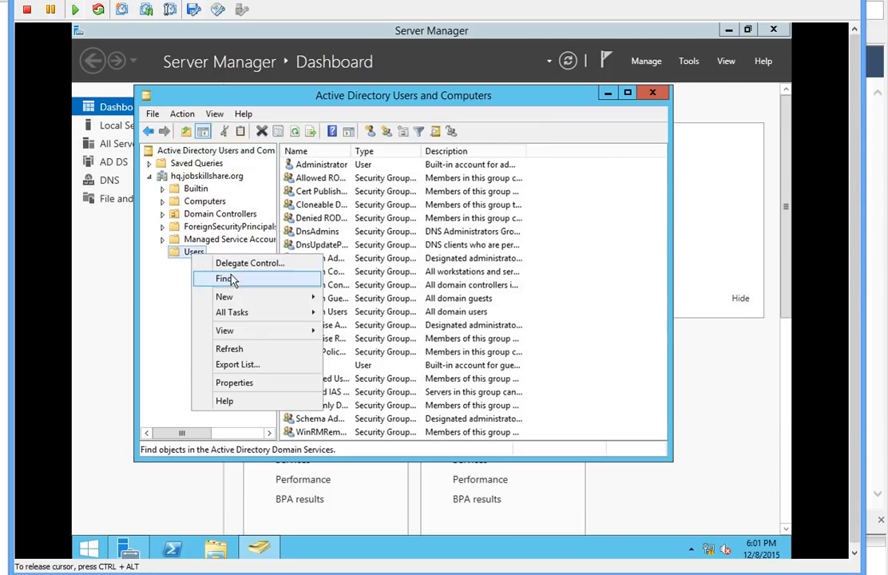
pyautogui.moveTo(263, 301)
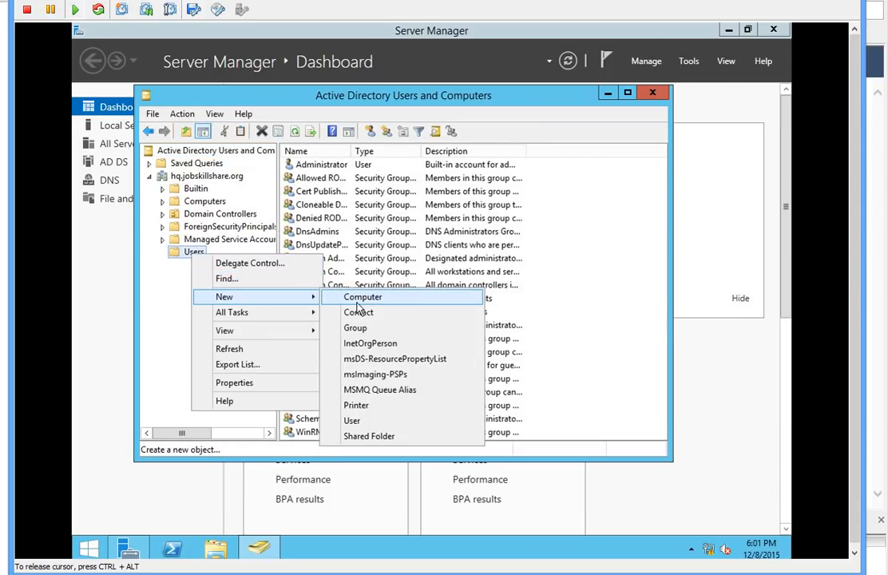
# Step: Start a new user in Users, entering the user's name and logon name
pyautogui.click(372, 425)
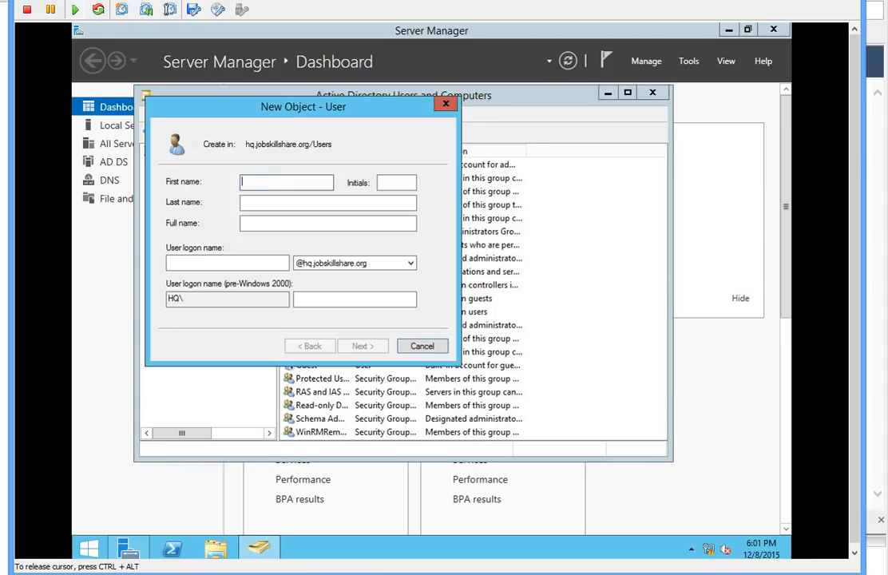
pyautogui.click(272, 264)
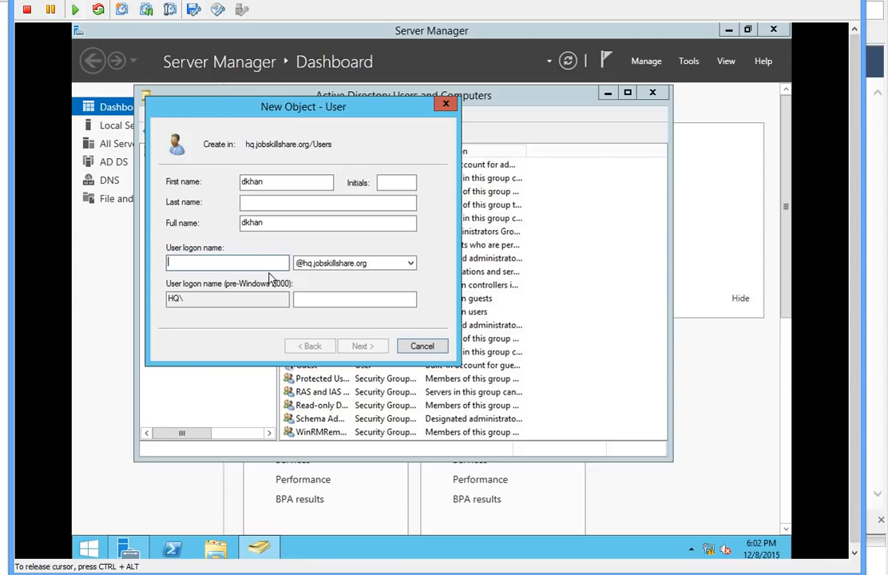
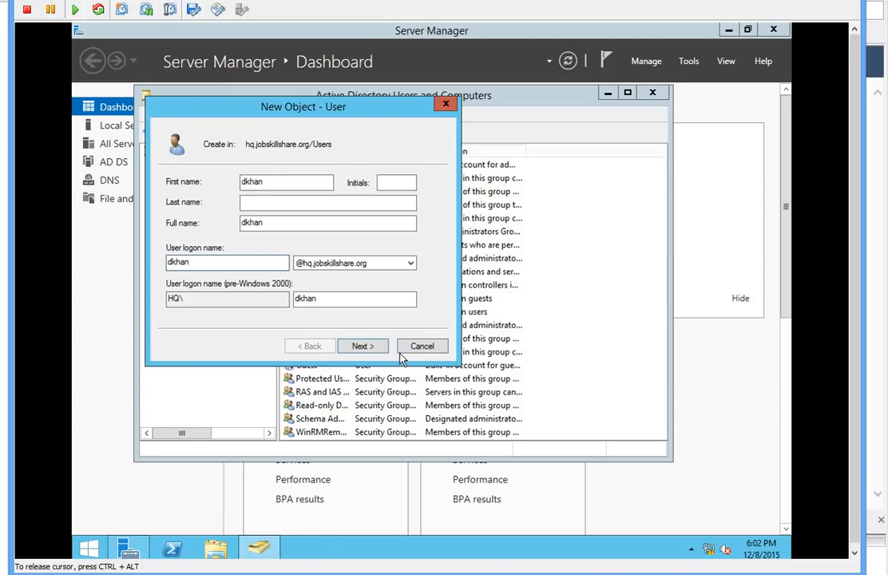
pyautogui.click(361, 348)
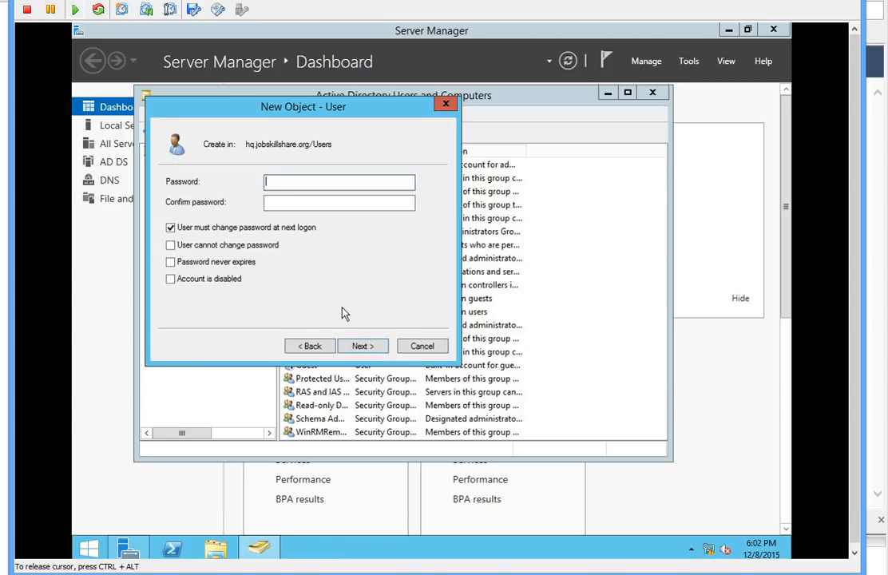
# Step: Set the user's password without forced change at next logon and finish creating the account
pyautogui.click(255, 229)
pyautogui.click(286, 183)
pyautogui.write('P')
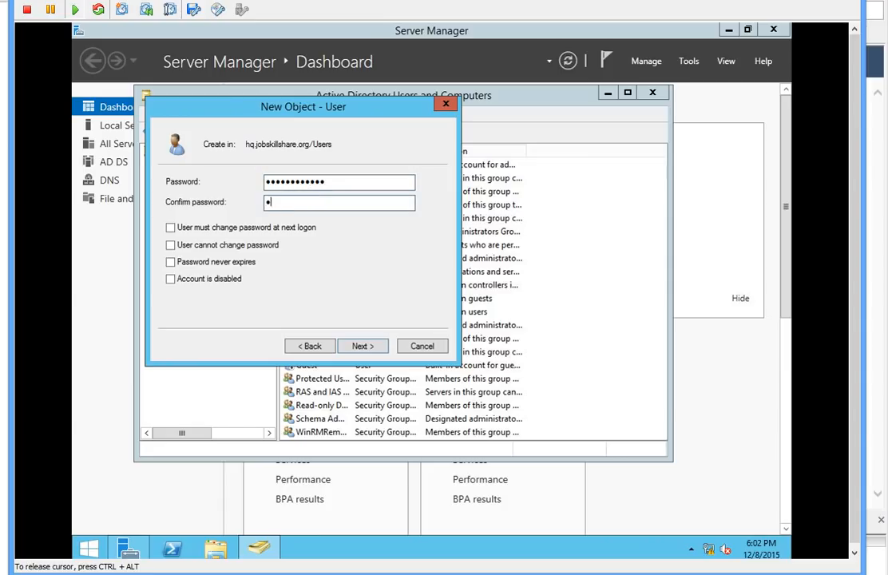
pyautogui.write('•••••••••')
pyautogui.press('Return')
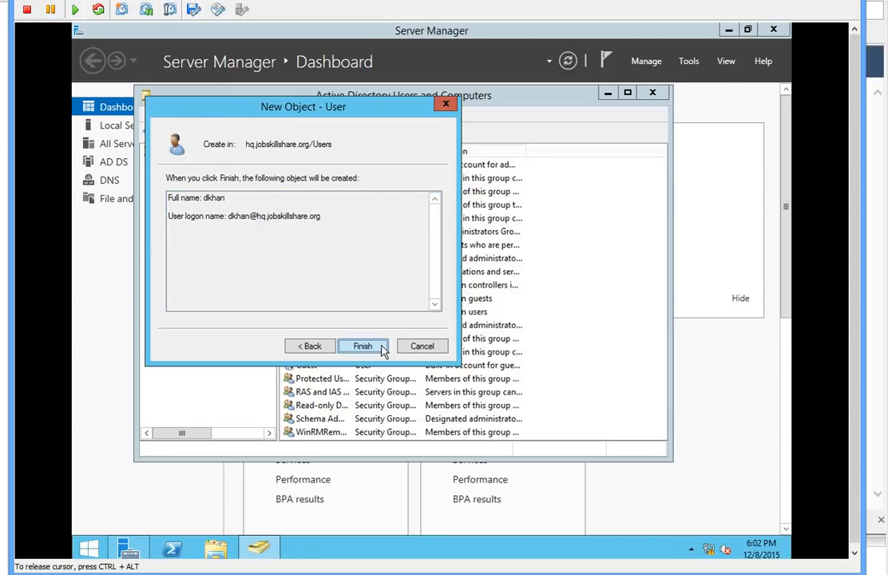
pyautogui.click(363, 346)
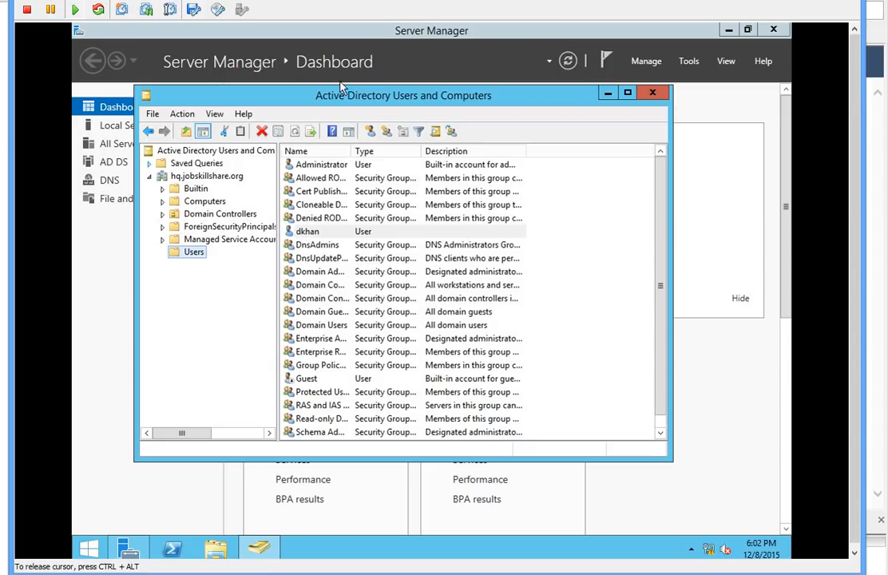
pyautogui.moveTo(330, 96); pyautogui.dragTo(349, 103)
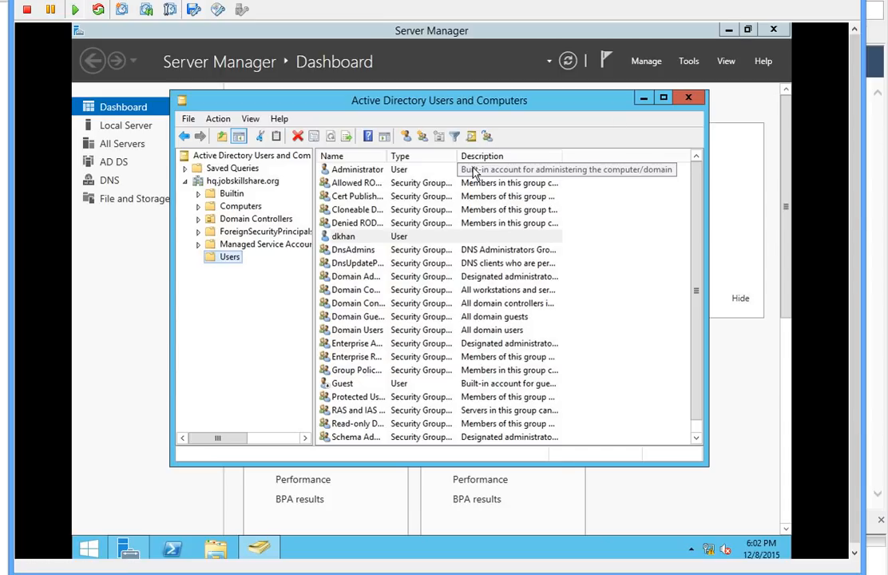
# Step: Power on the win7 virtual machine from vSphere Client
pyautogui.moveTo(368, 574)
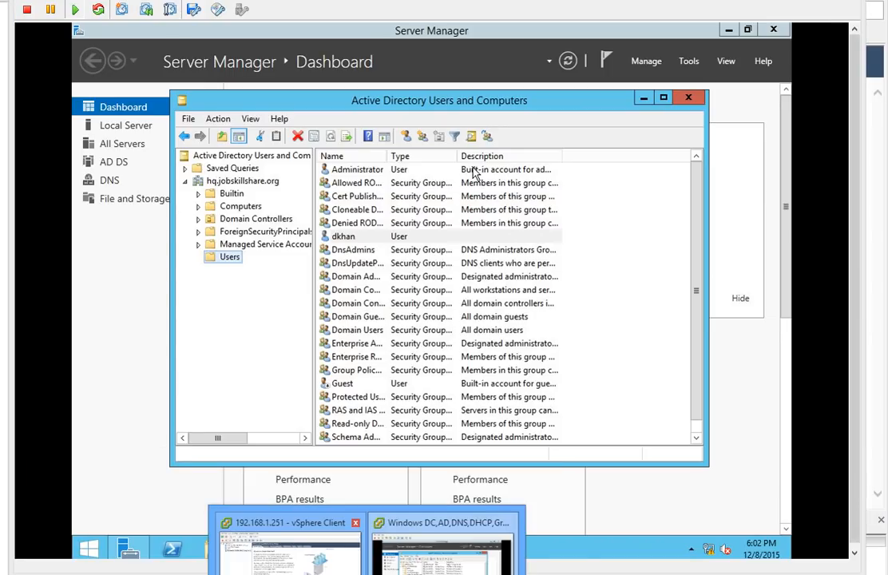
pyautogui.click(310, 566)
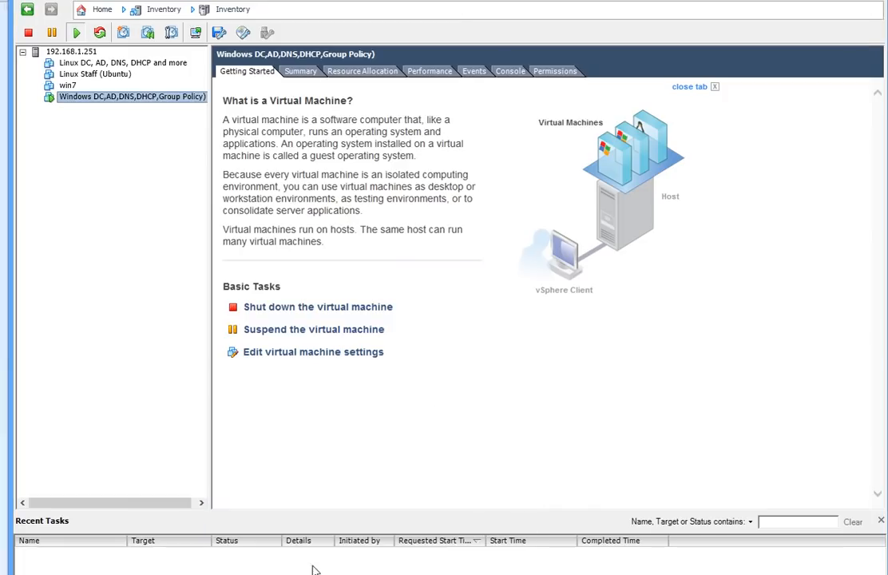
pyautogui.click(65, 85)
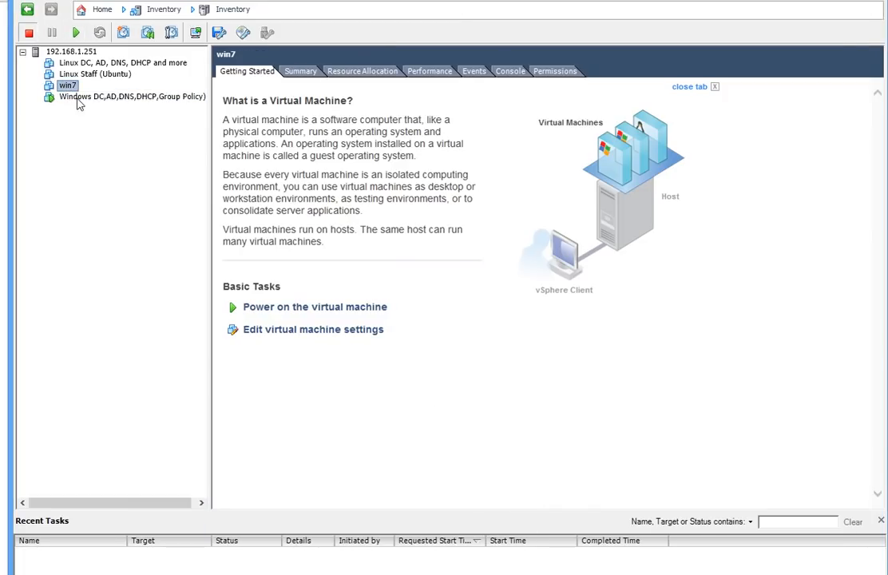
pyautogui.click(269, 312)
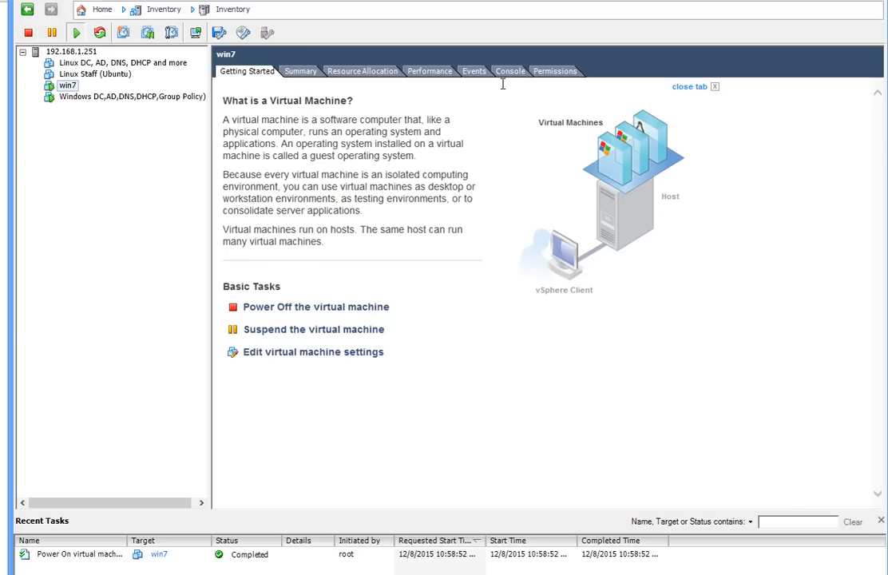
# Step: Open win7's console, start Windows normally, and enlarge the console window
pyautogui.rightClick(68, 86)
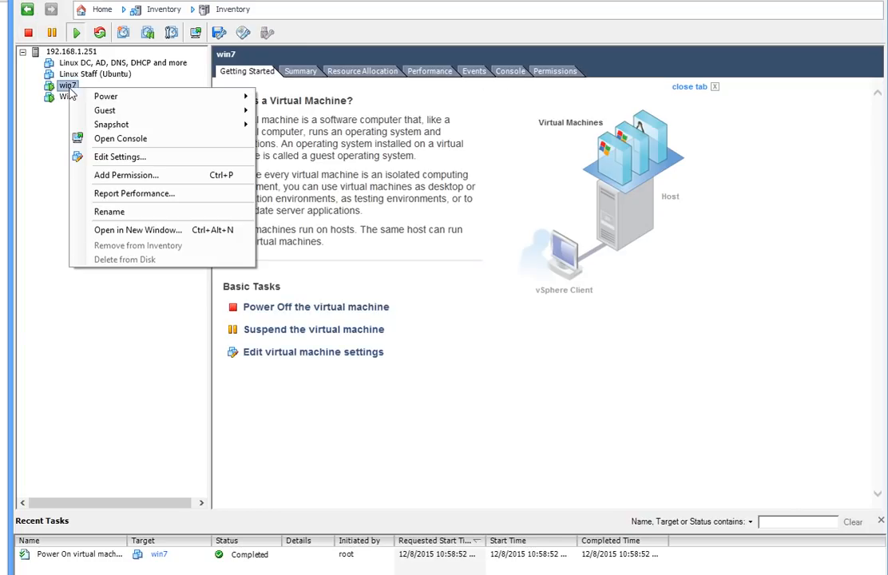
pyautogui.click(113, 143)
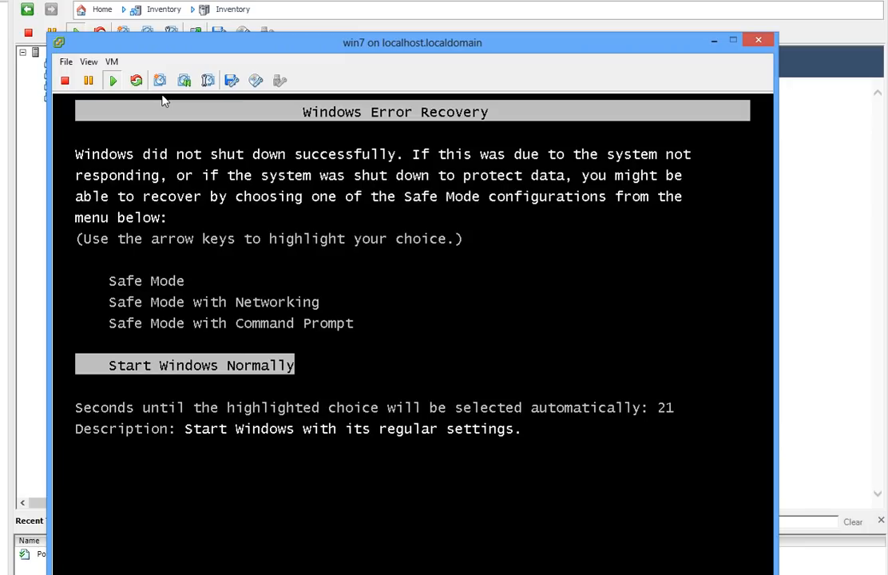
pyautogui.press('Return')
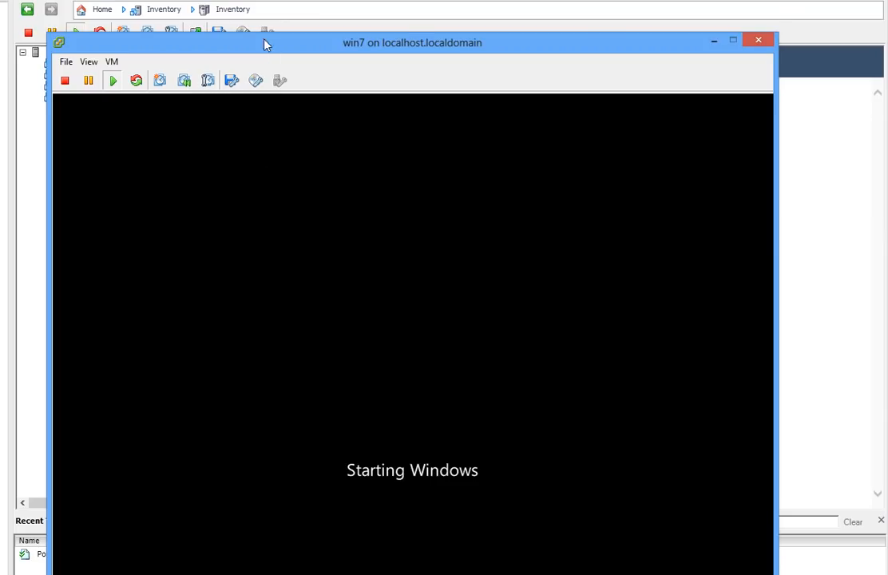
pyautogui.moveTo(232, 40); pyautogui.dragTo(240, 2)
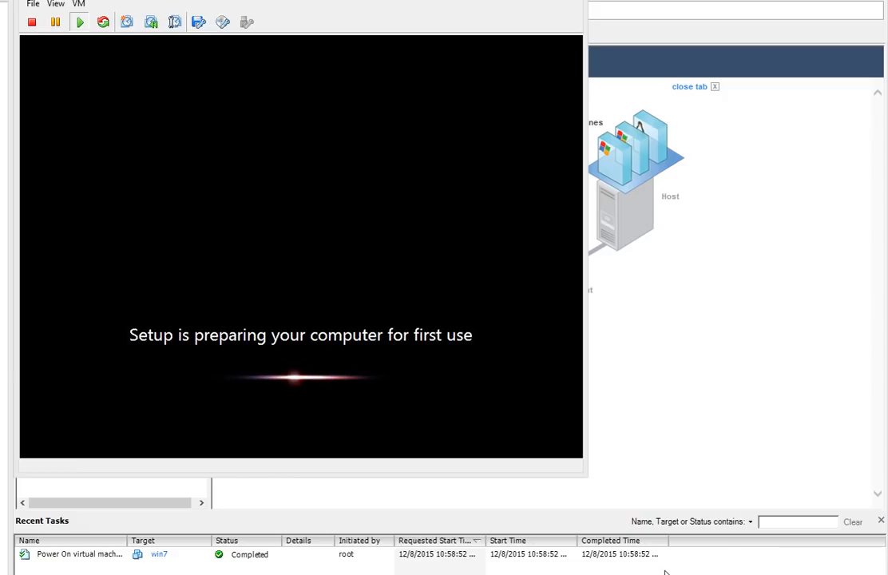
pyautogui.moveTo(587, 476); pyautogui.dragTo(785, 542)
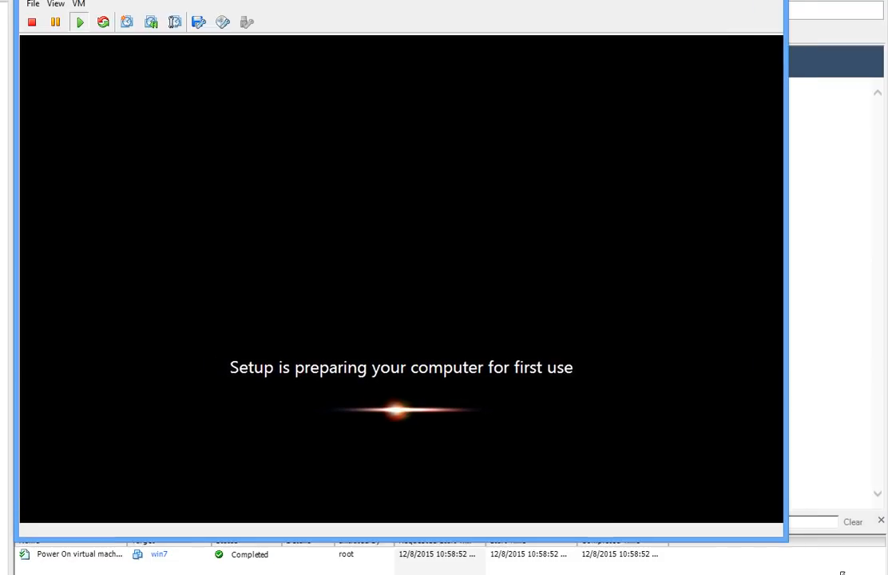
pyautogui.moveTo(842, 574); pyautogui.dragTo(782, 541)
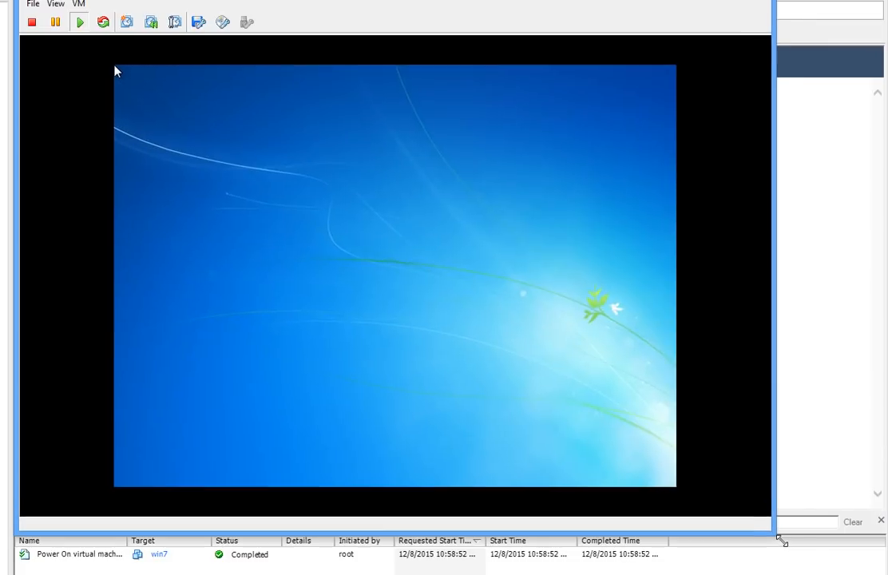
# Step: Enter 'superman' as the user name and postpone the Windows Update settings
pyautogui.click(327, 267)
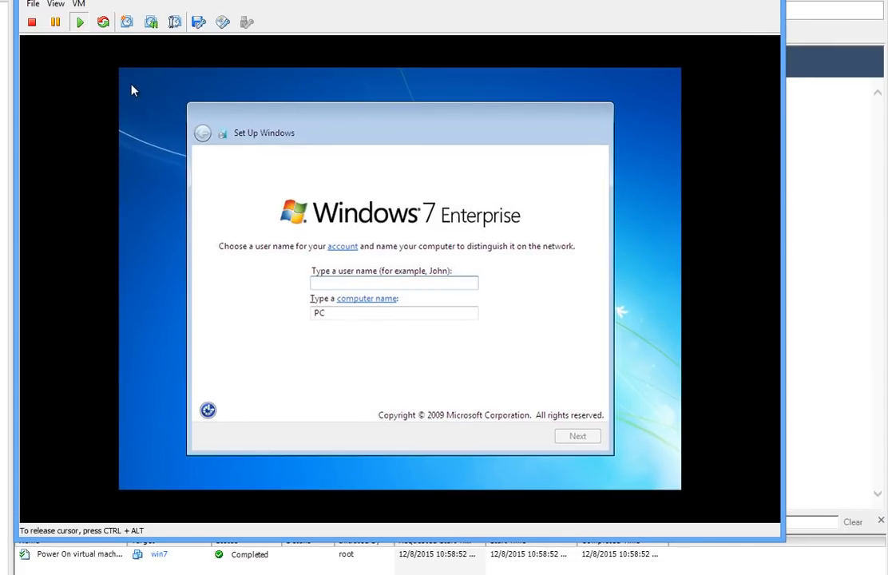
pyautogui.write('super')
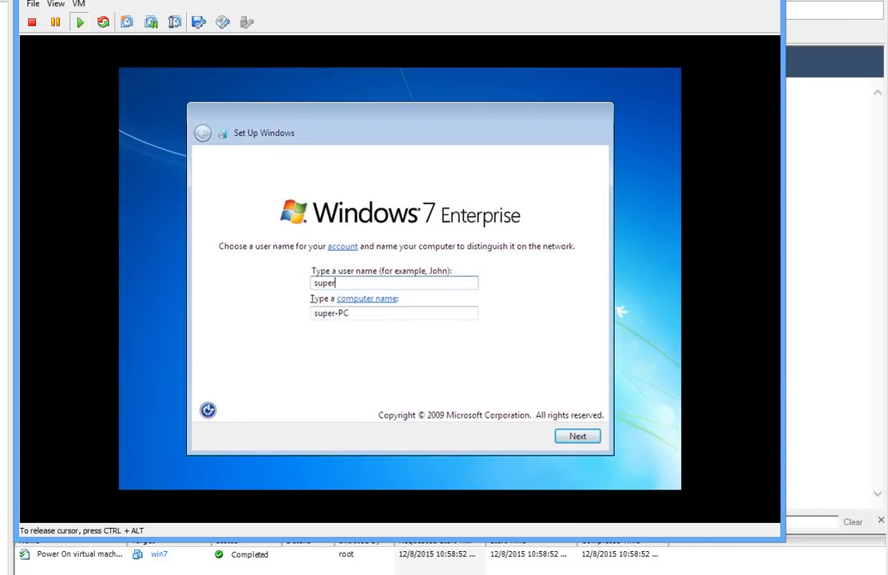
pyautogui.write('man')
pyautogui.click(577, 439)
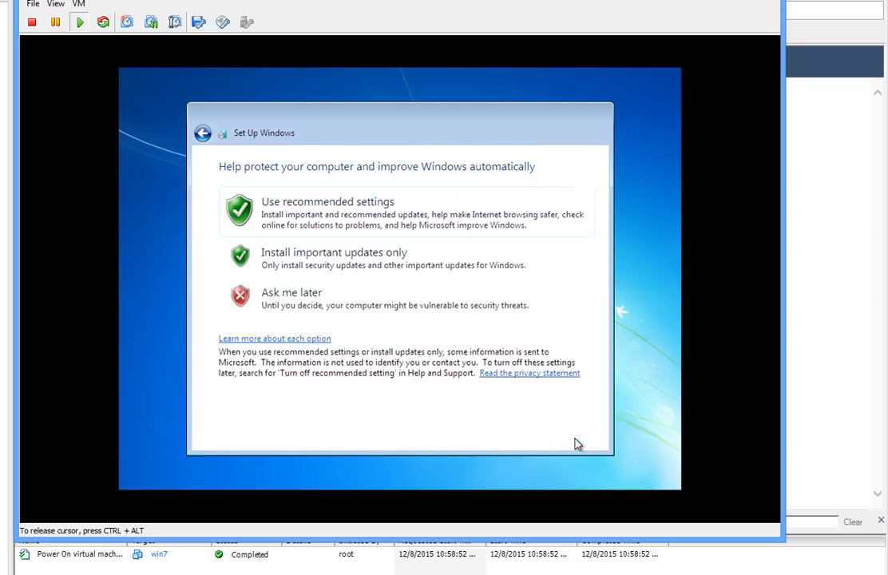
pyautogui.click(269, 305)
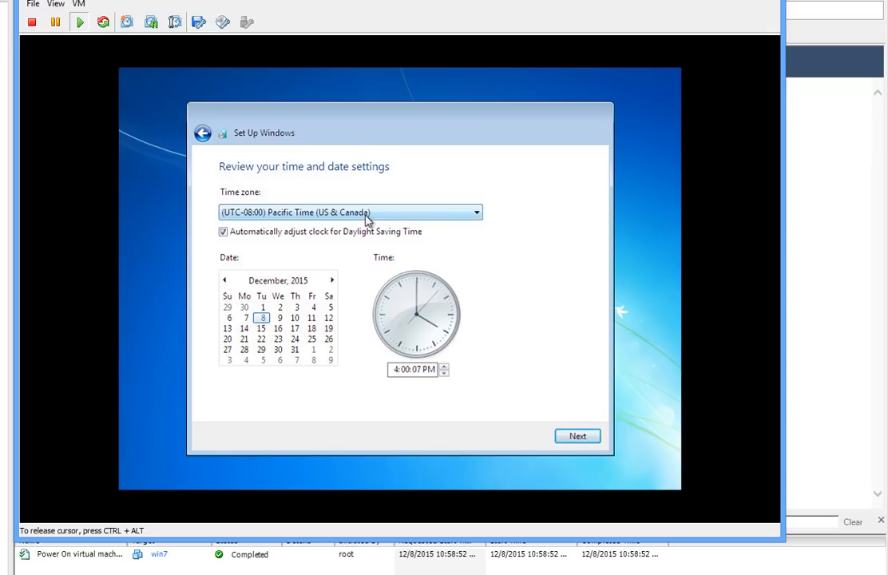
# Step: Set the time zone to Eastern Time (US & Canada) and choose a work network
pyautogui.click(367, 216)
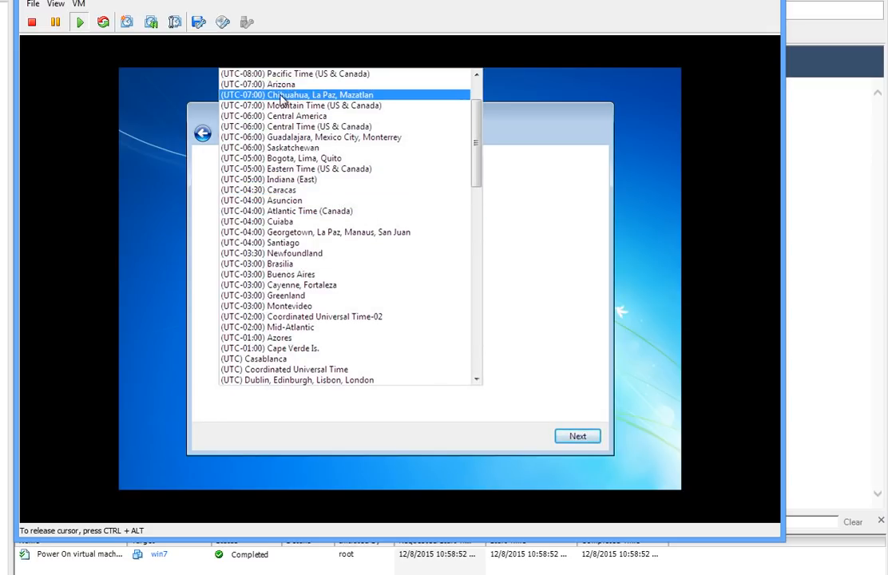
pyautogui.scroll(-1, 344, 174)
pyautogui.click(337, 169)
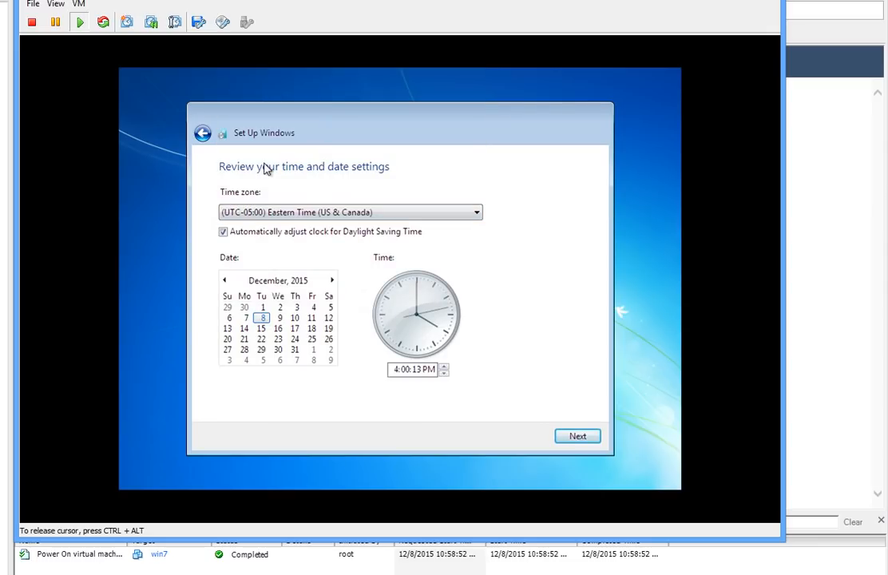
pyautogui.click(582, 442)
pyautogui.click(232, 301)
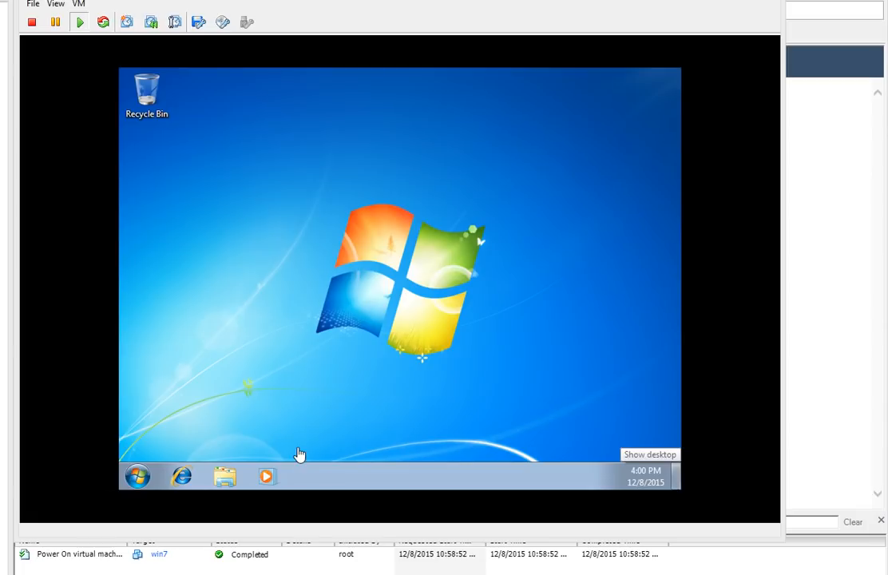
# Step: Open the guest's System properties from the Computer entry in the Start menu
pyautogui.click(297, 456)
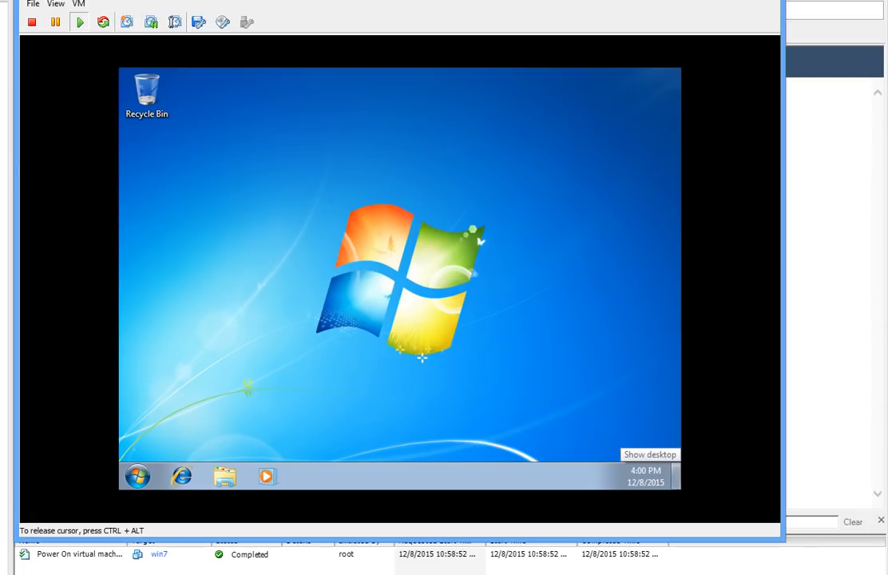
pyautogui.click(138, 476)
pyautogui.rightClick(336, 287)
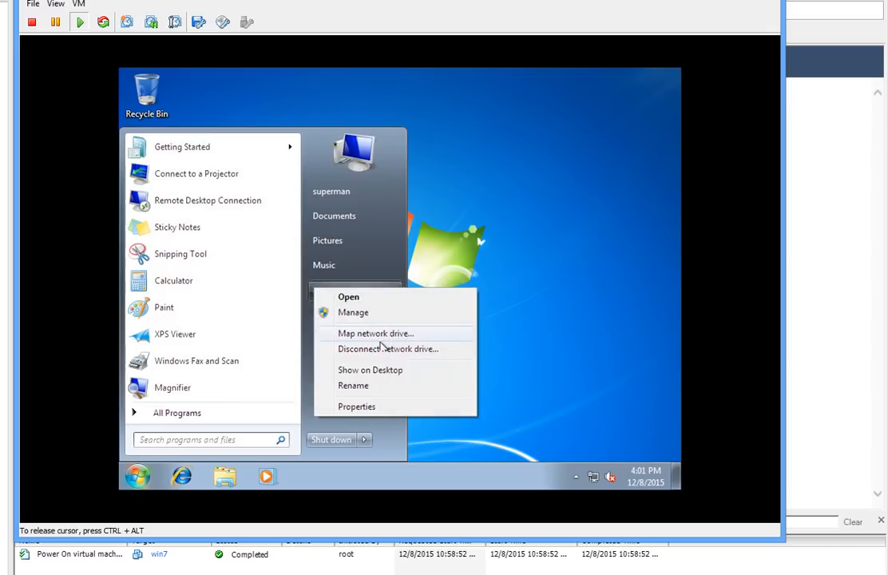
pyautogui.click(392, 413)
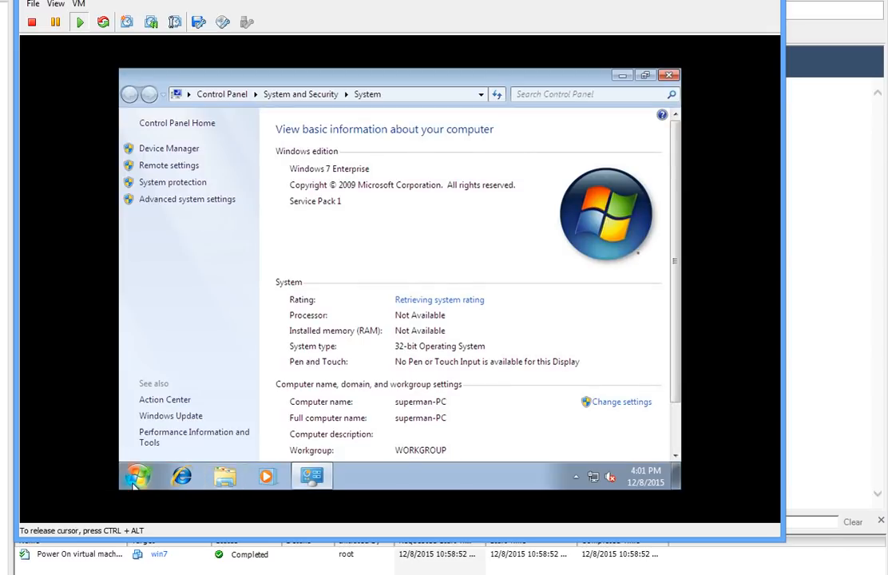
pyautogui.click(138, 476)
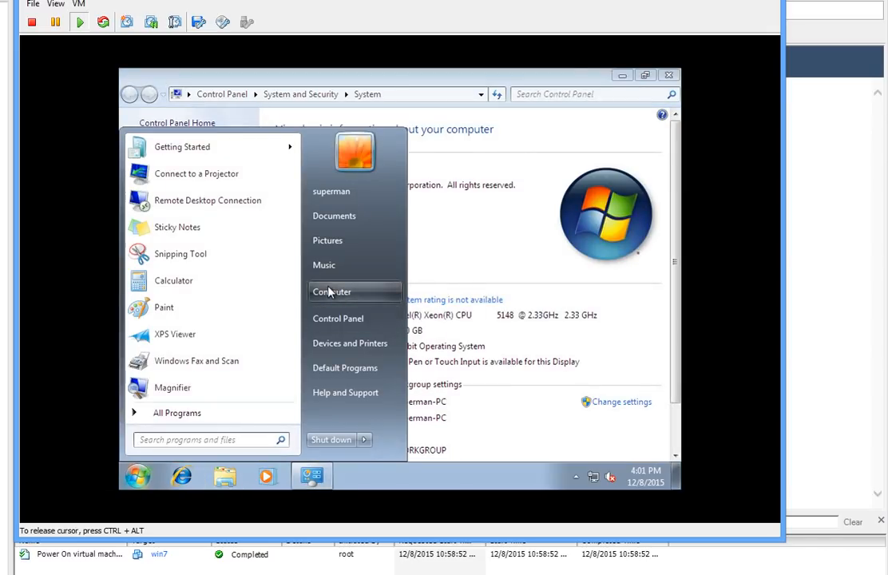
pyautogui.click(490, 265)
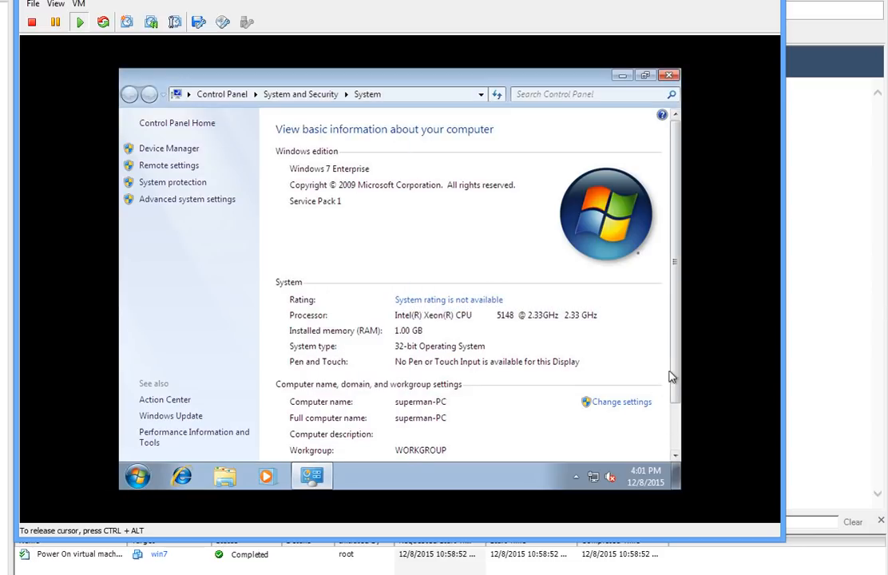
pyautogui.scroll(-2, 670, 367)
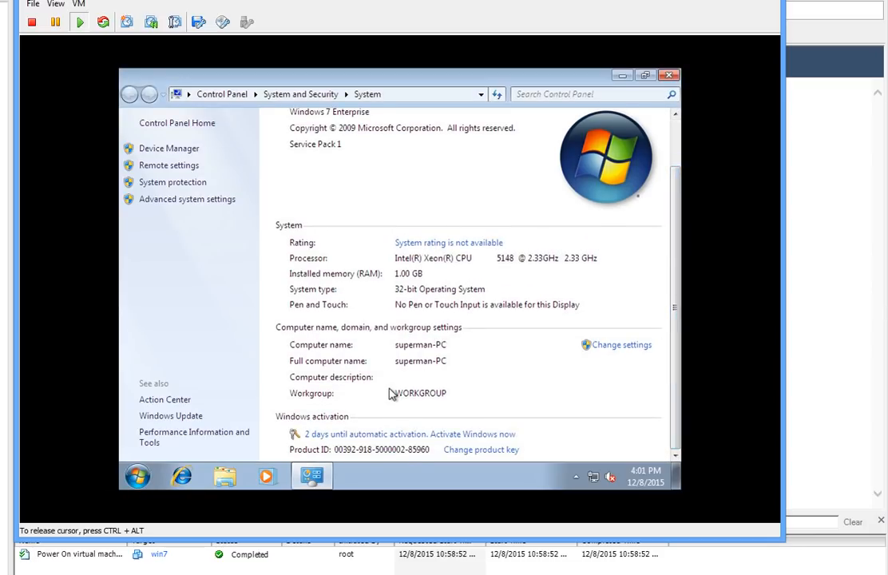
# Step: Make the computer a member of the domain 'hq' in the Computer Name settings
pyautogui.click(623, 345)
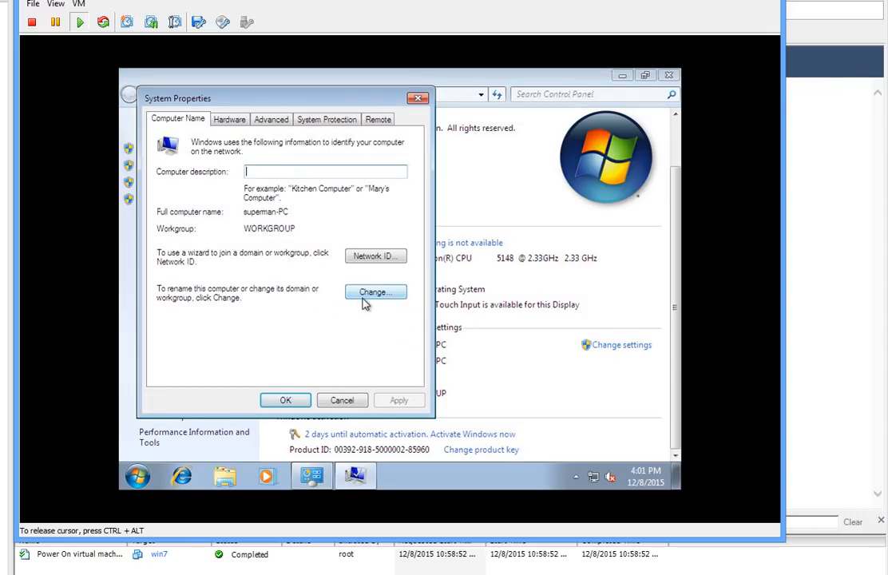
pyautogui.click(372, 292)
pyautogui.click(179, 289)
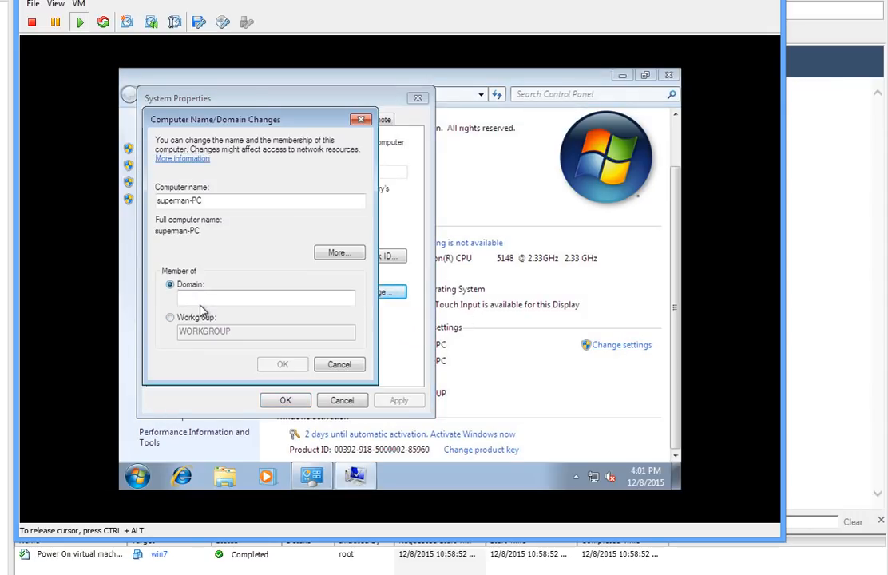
pyautogui.write('dc')
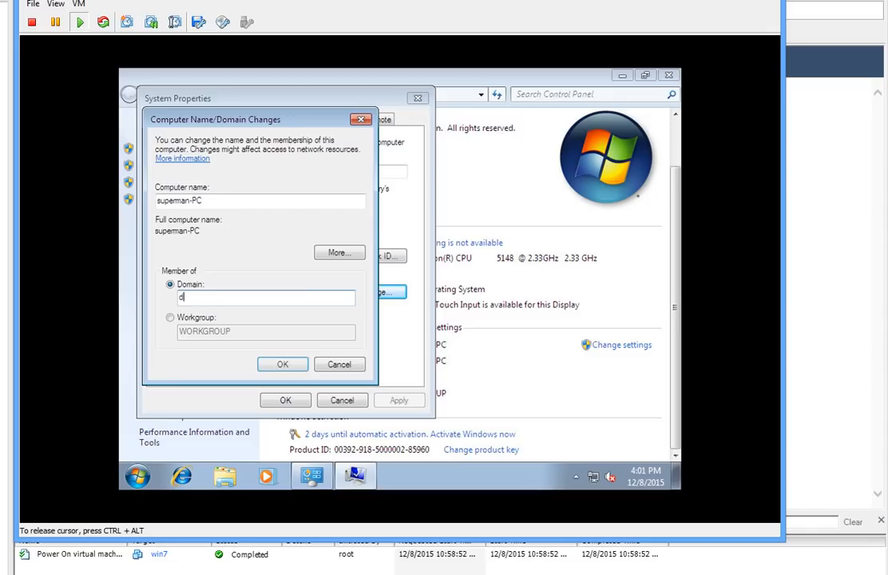
pyautogui.press('BackSpace')
pyautogui.press('BackSpace')
pyautogui.write('hq')
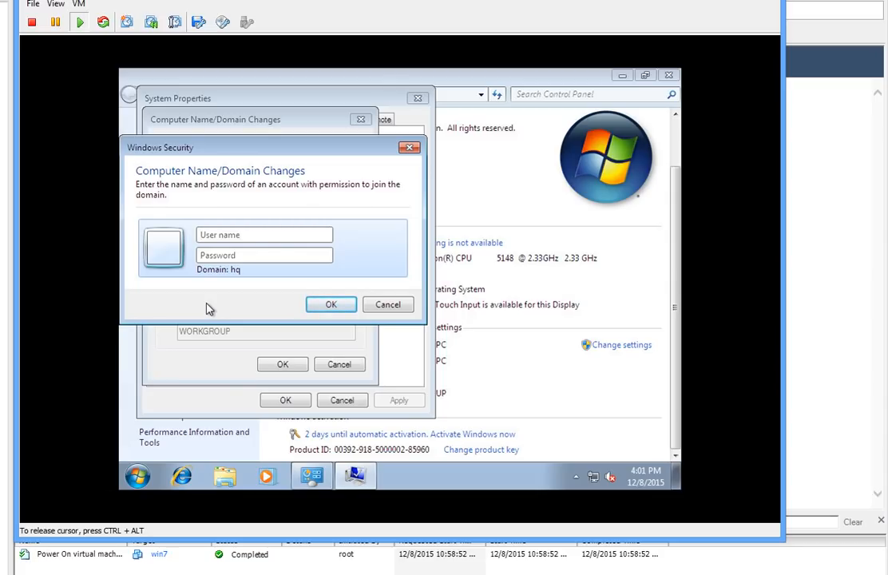
# Step: Ping 192.168.1.252 from a cmd prompt, get replies, then close the prompt
pyautogui.click(138, 477)
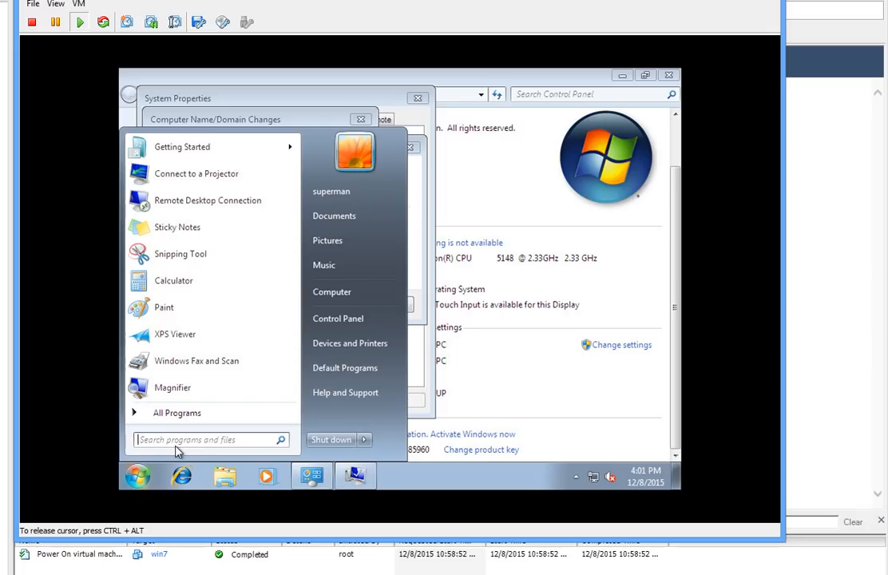
pyautogui.write('cmd')
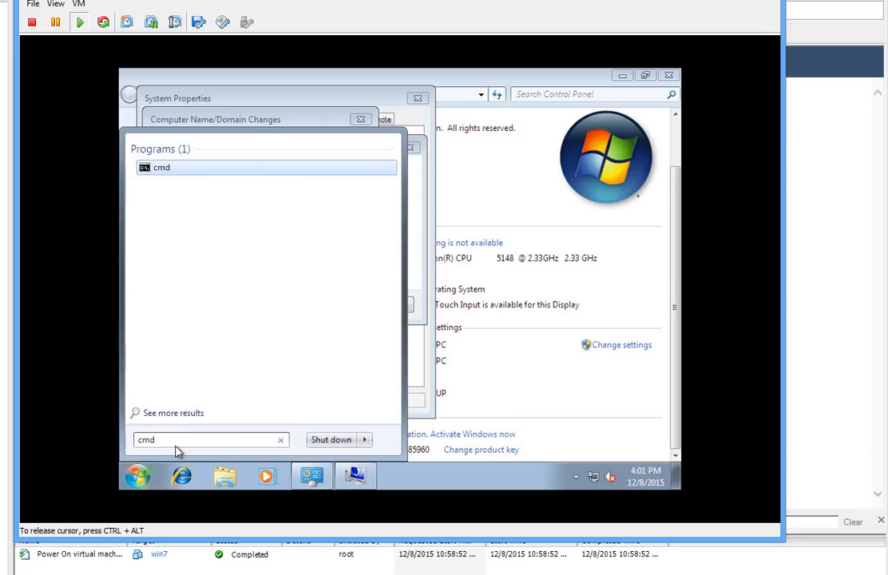
pyautogui.press('Return')
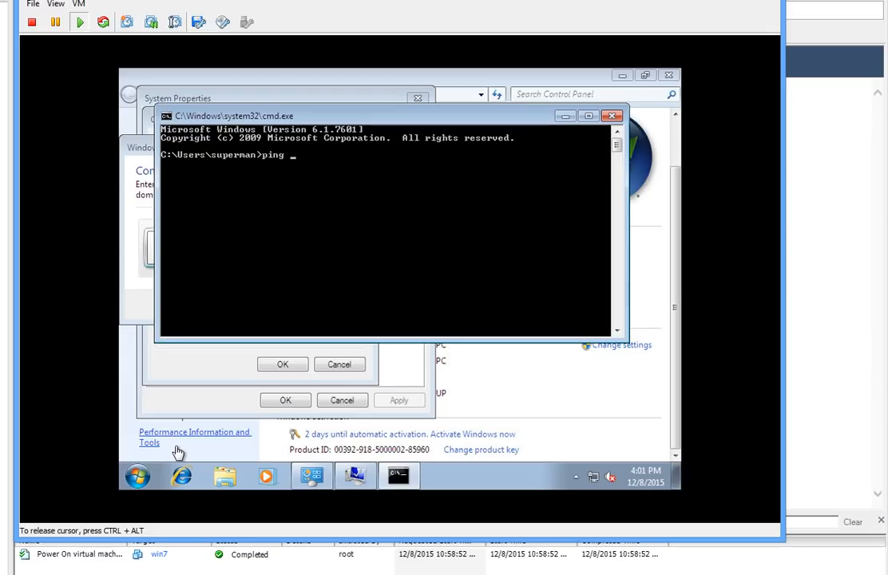
pyautogui.write('ping 192.')
pyautogui.press('BackSpace')
pyautogui.press('BackSpace')
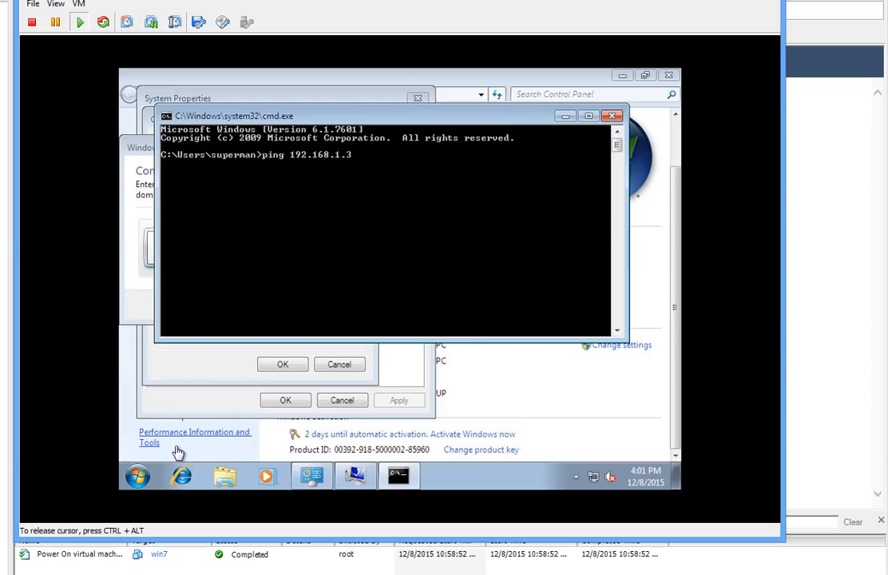
pyautogui.write('25')
pyautogui.press('Return')
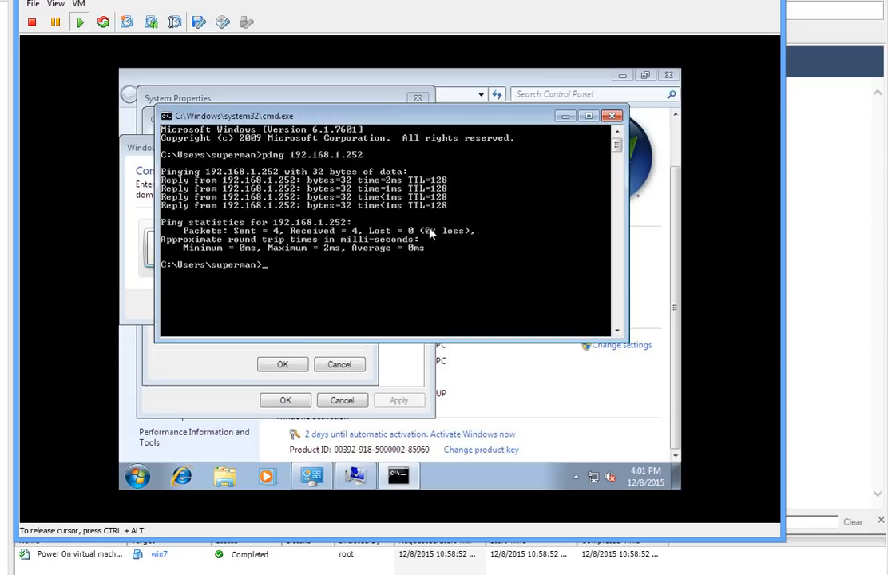
pyautogui.click(612, 117)
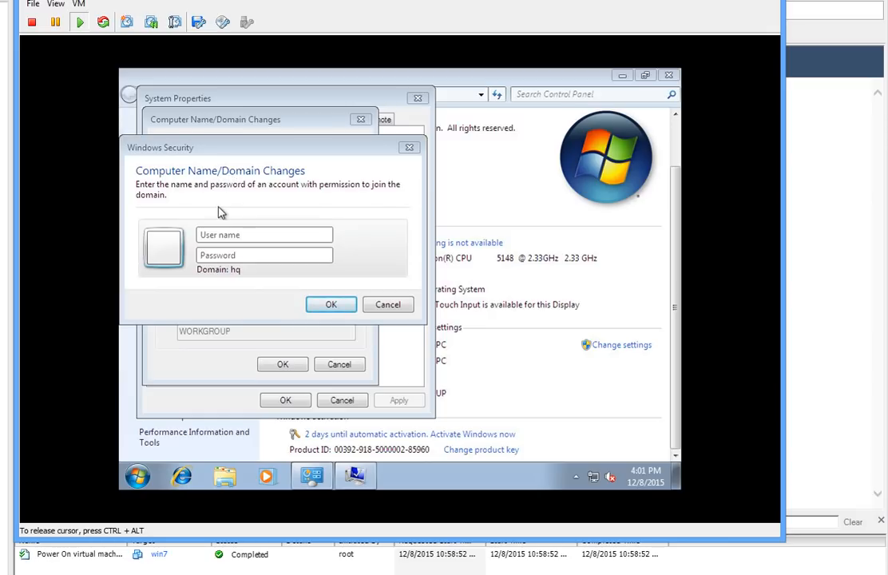
# Step: Enter the domain account's user name and password; the join fails: 'The network path was not found.'
pyautogui.click(244, 234)
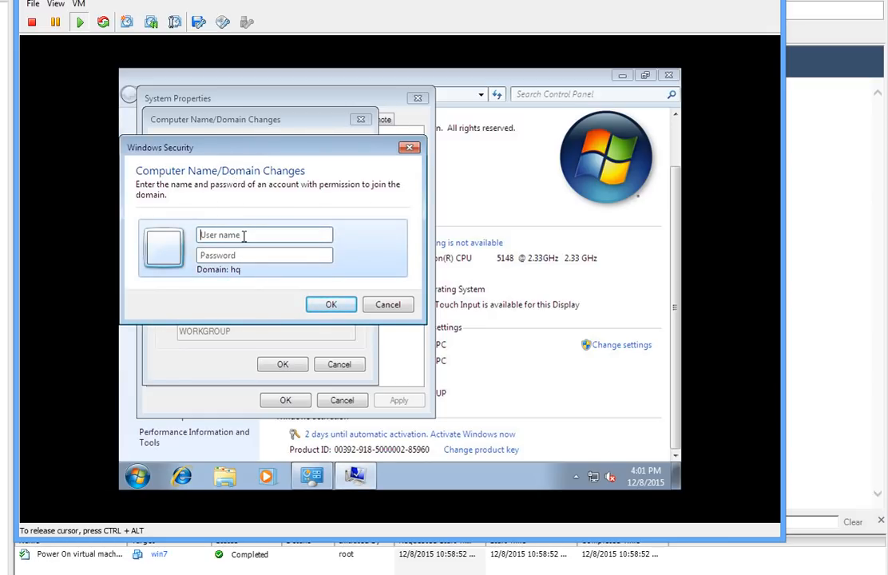
pyautogui.write('p••••••••')
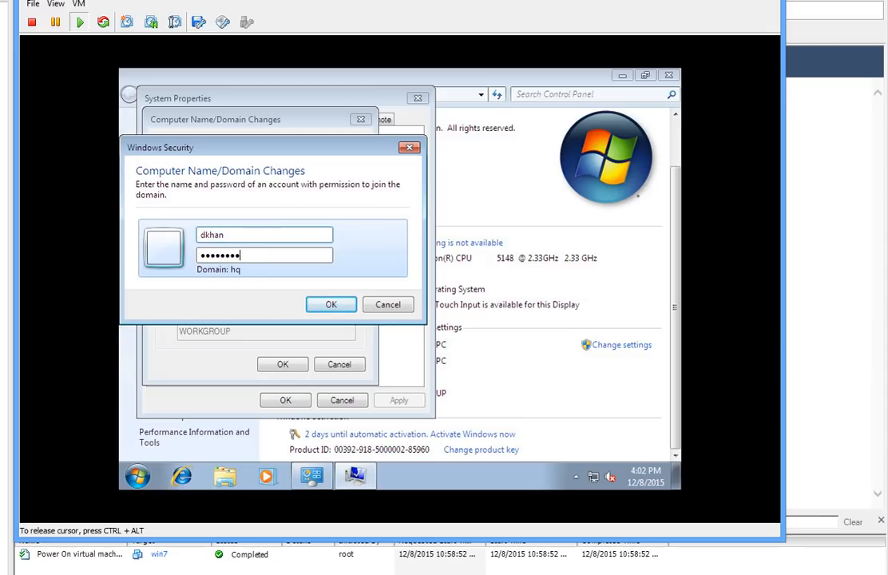
pyautogui.press('BackSpace')
pyautogui.press('BackSpace')
pyautogui.press('BackSpace')
pyautogui.press('BackSpace')
pyautogui.press('BackSpace')
pyautogui.press('BackSpace')
pyautogui.press('BackSpace')
pyautogui.press('BackSpace')
pyautogui.write('••••••••')
pyautogui.press('Return')
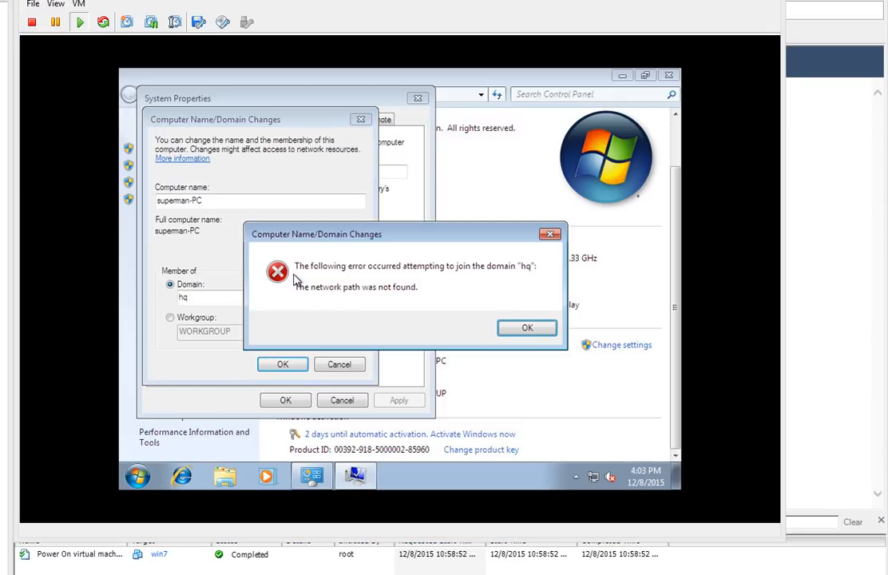
pyautogui.click(461, 309)
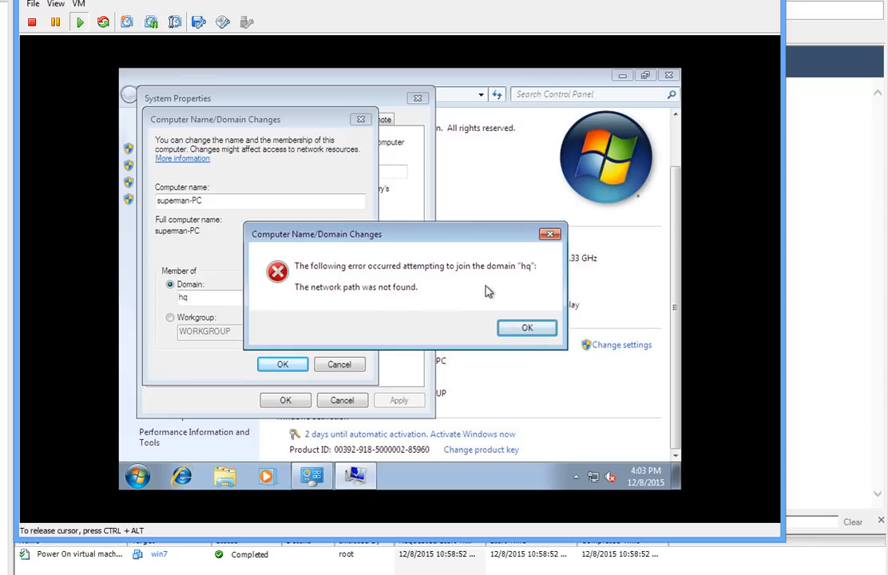
# Step: Set the Local Area Connection's IPv4 preferred DNS server to 192.168.1.252
pyautogui.rightClick(593, 479)
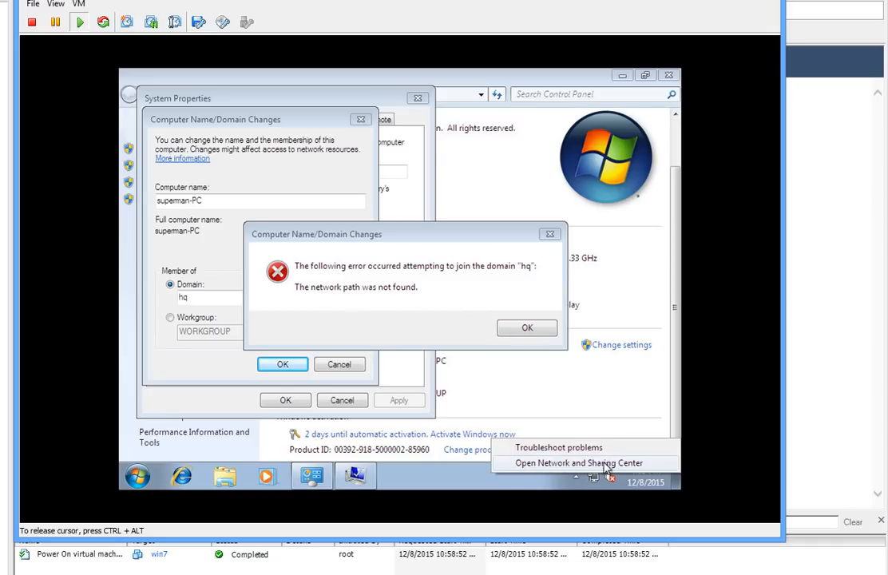
pyautogui.click(529, 464)
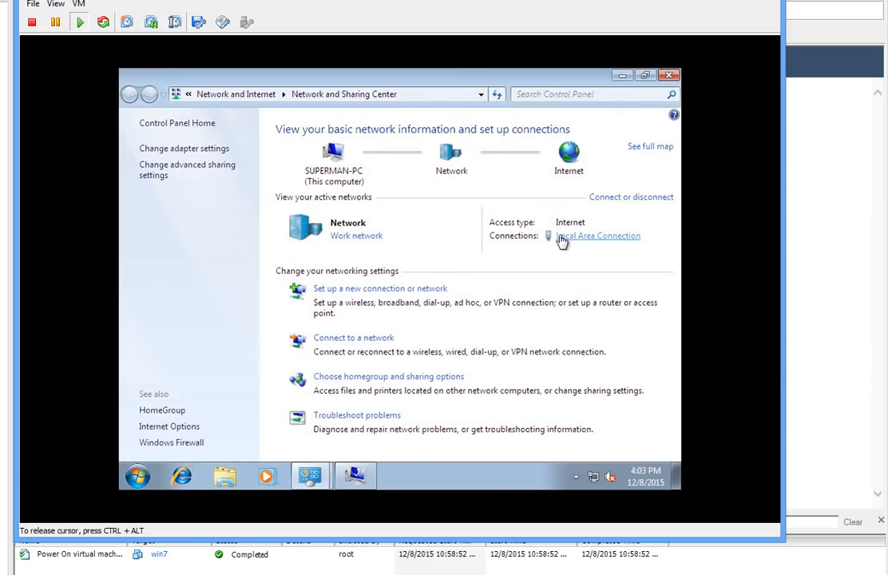
pyautogui.click(569, 238)
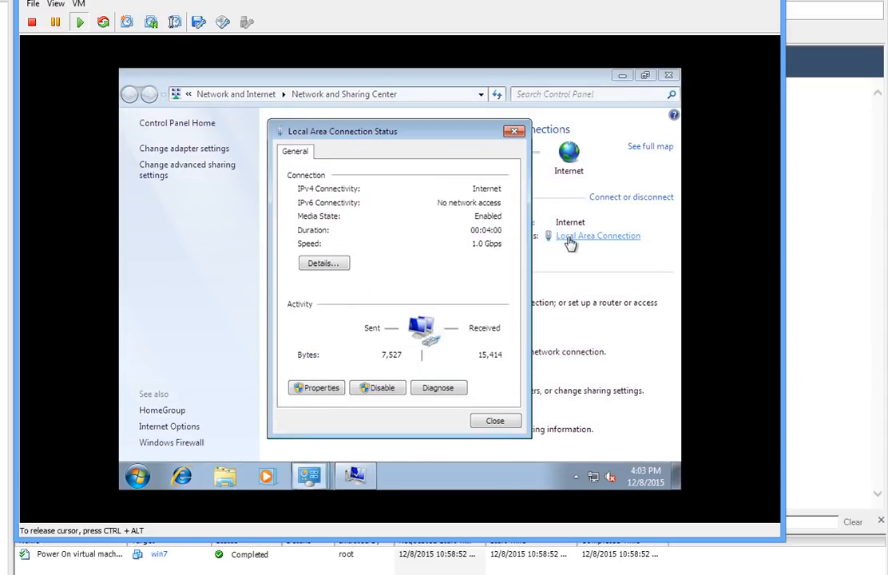
pyautogui.click(319, 389)
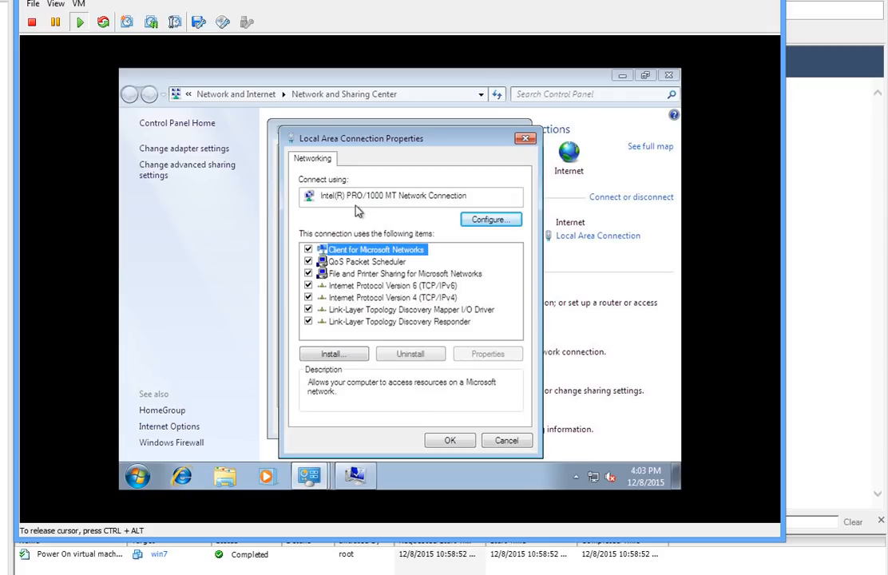
pyautogui.click(396, 300)
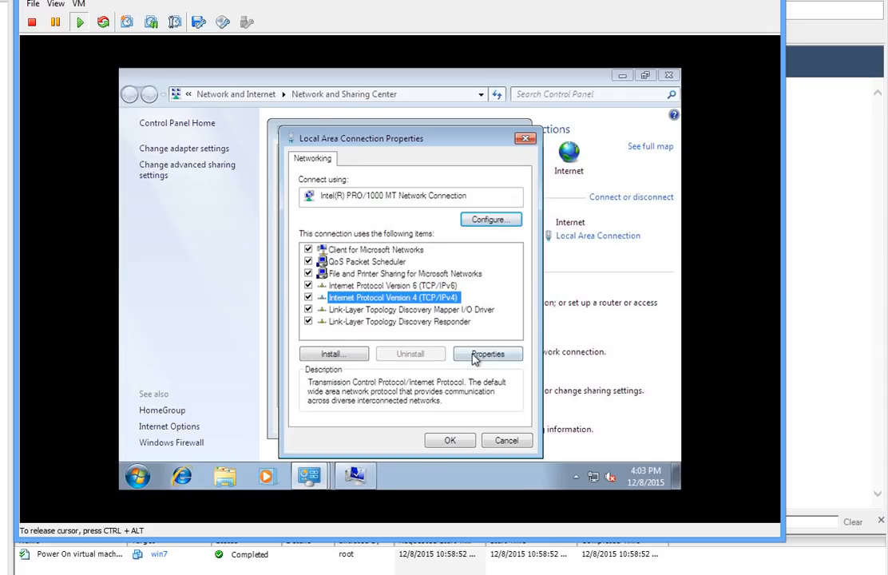
pyautogui.click(486, 355)
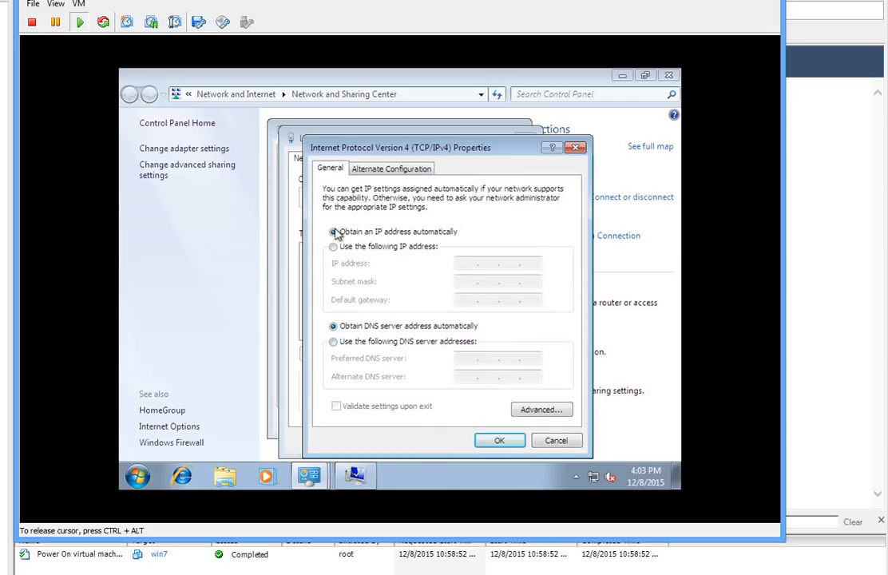
pyautogui.click(335, 342)
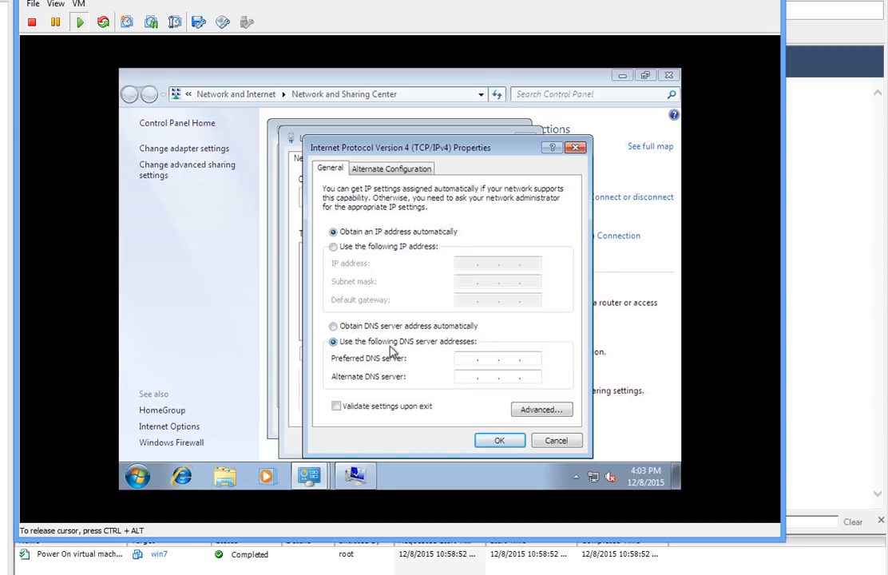
pyautogui.write('192.168.1.252')
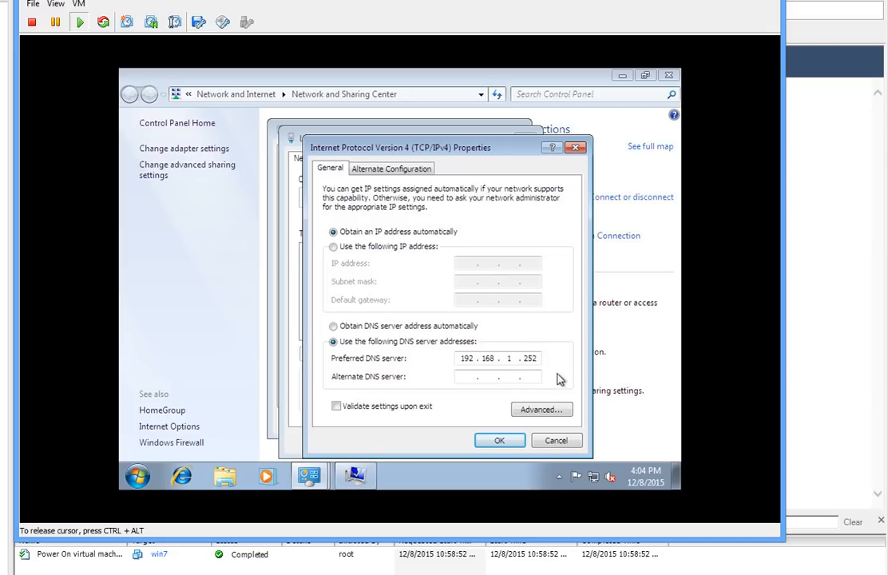
pyautogui.click(500, 441)
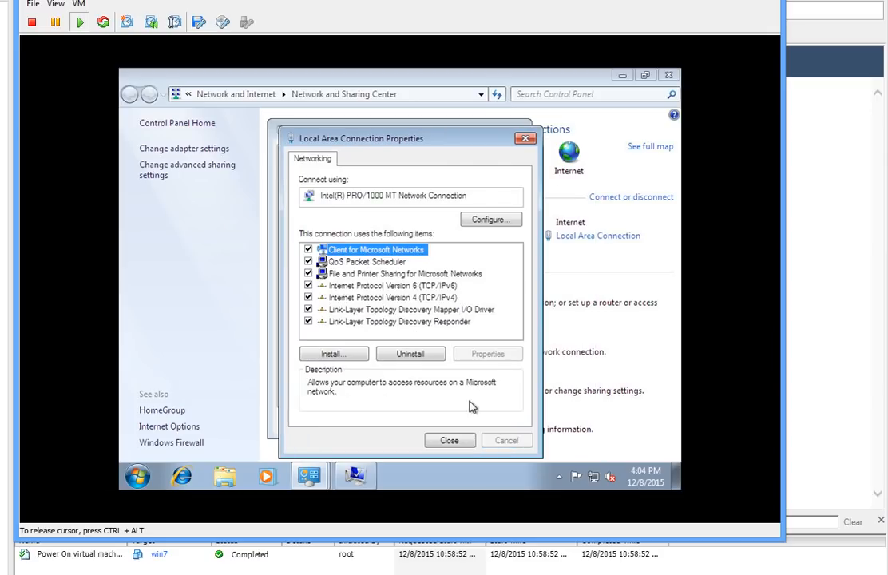
pyautogui.click(459, 443)
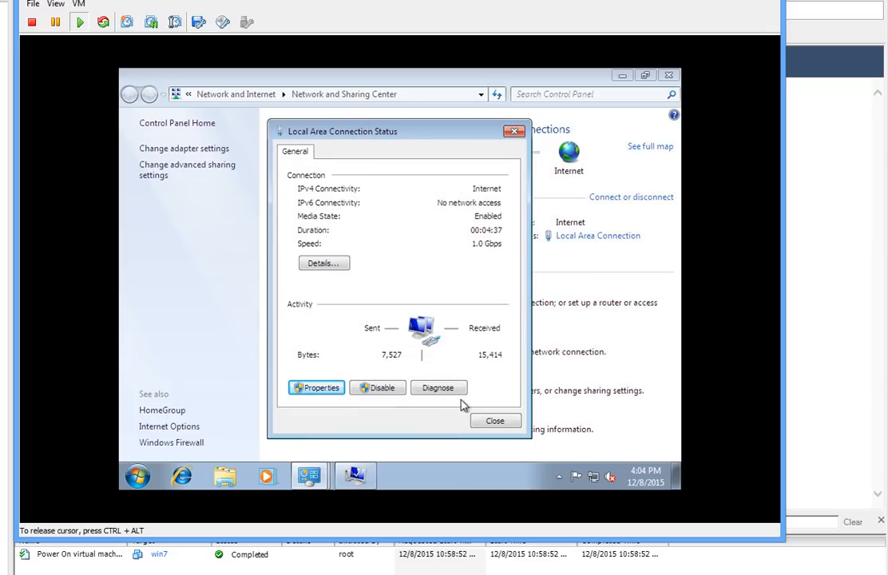
pyautogui.click(511, 422)
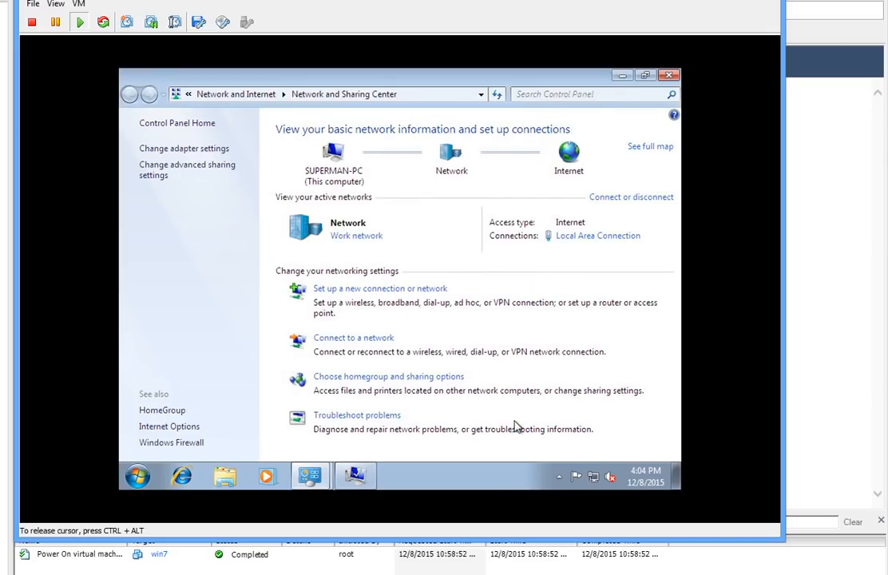
# Step: Dismiss the network path error and resubmit the domain credentials to join hq
pyautogui.click(355, 475)
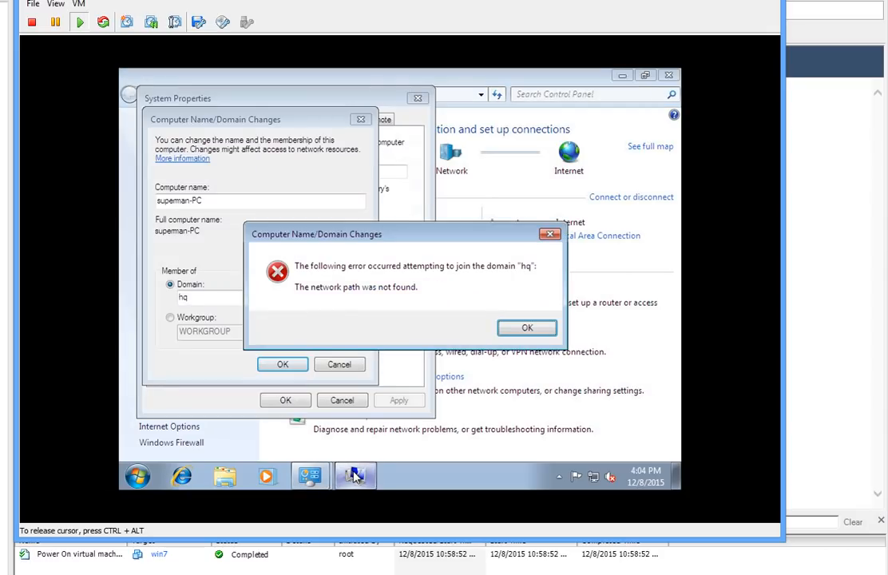
pyautogui.click(518, 333)
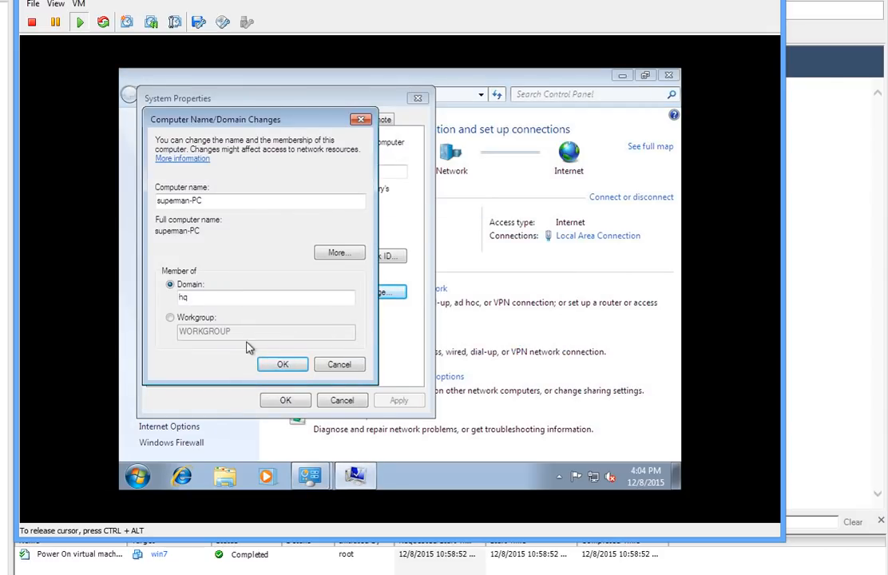
pyautogui.click(286, 364)
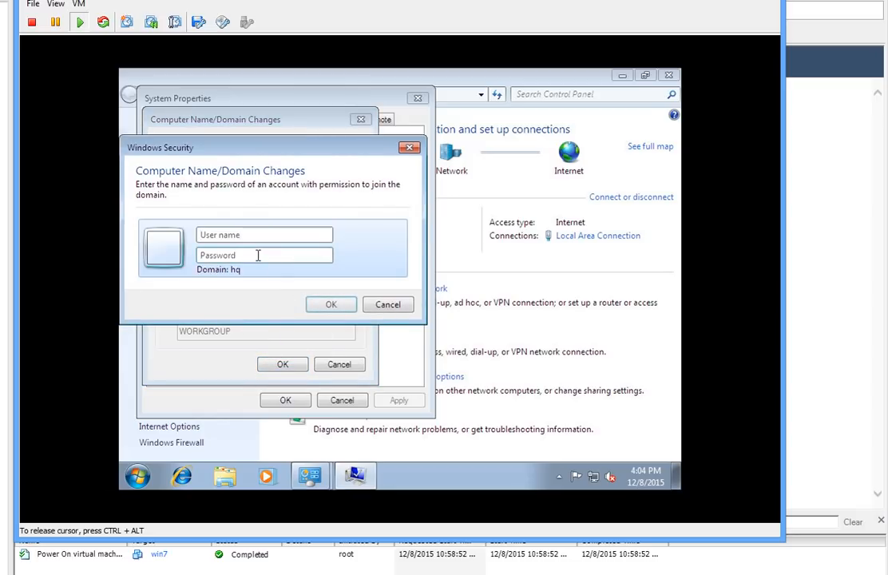
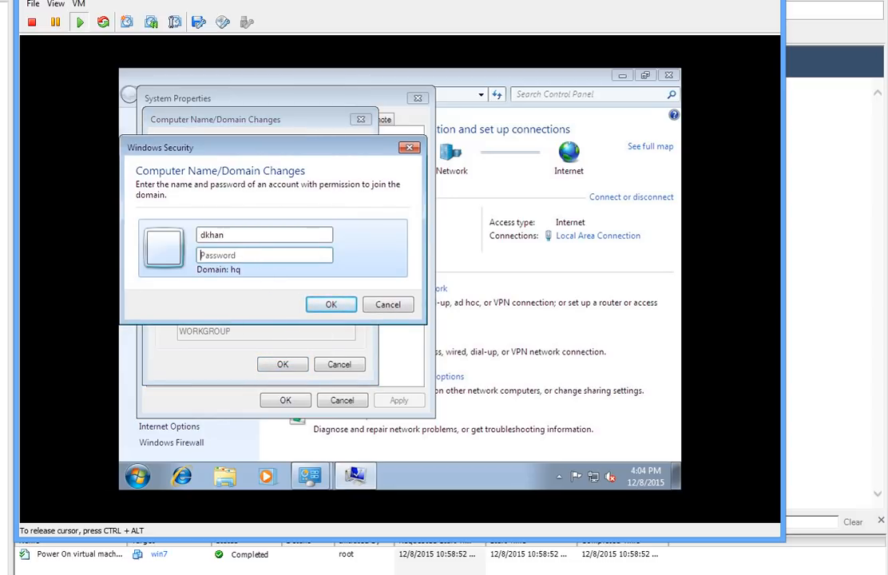
pyautogui.write('************')
pyautogui.press('Return')
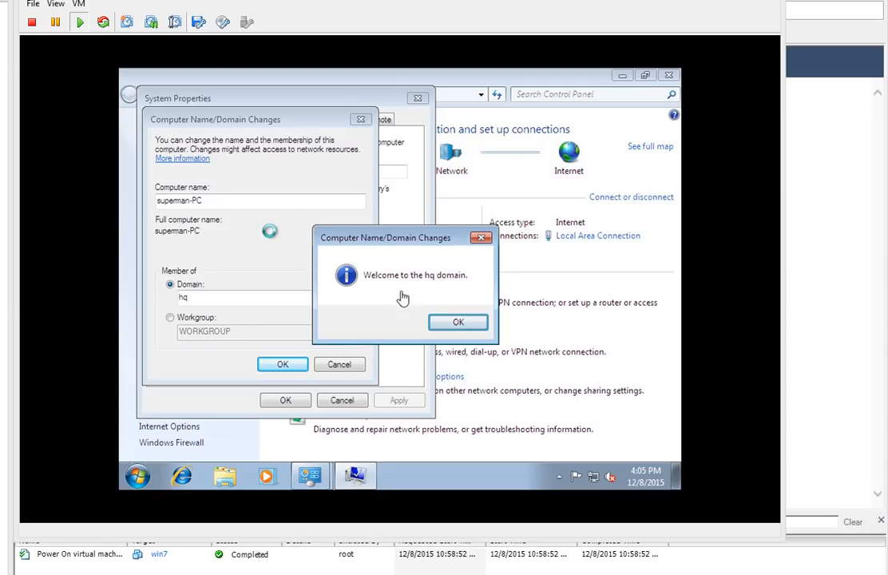
# Step: Acknowledge the hq welcome and restart notices, then restart the guest now
pyautogui.click(377, 281)
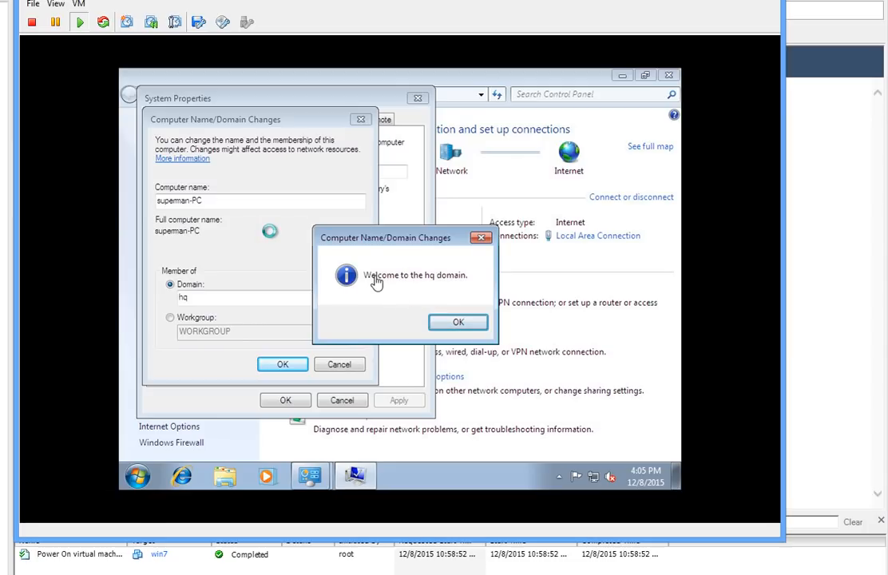
pyautogui.click(460, 322)
pyautogui.click(281, 364)
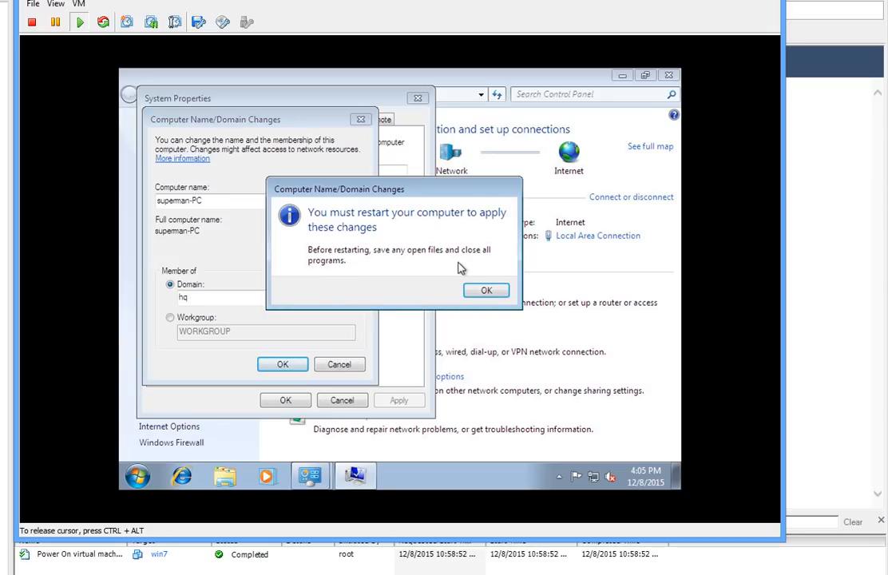
pyautogui.click(482, 291)
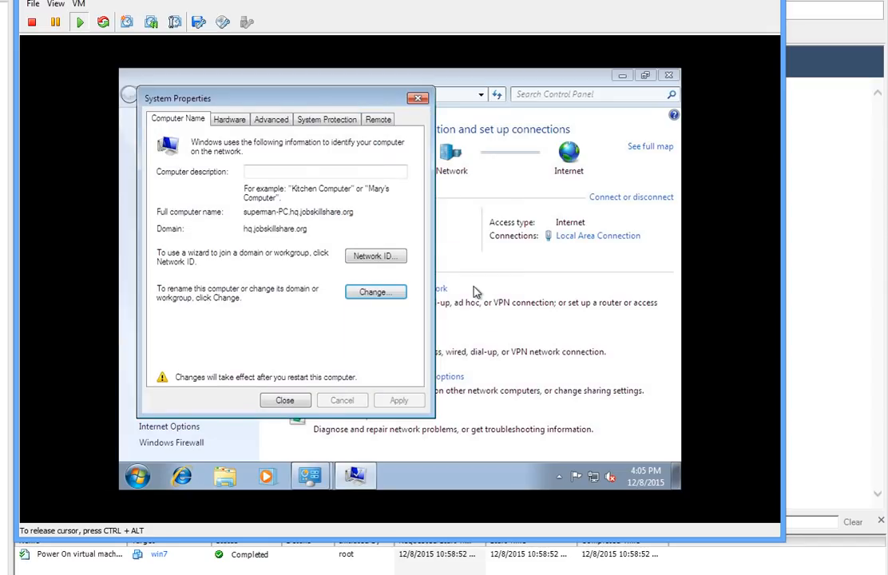
pyautogui.click(285, 400)
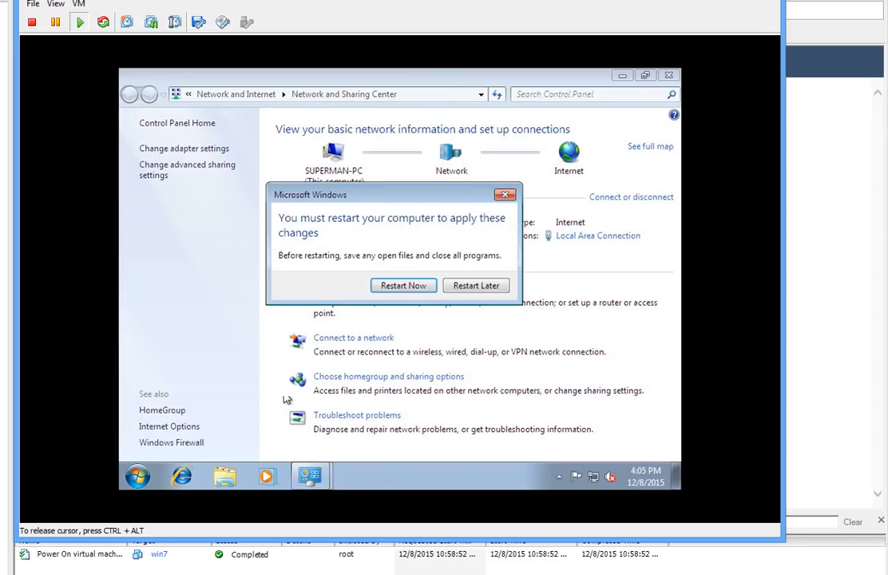
pyautogui.click(402, 287)
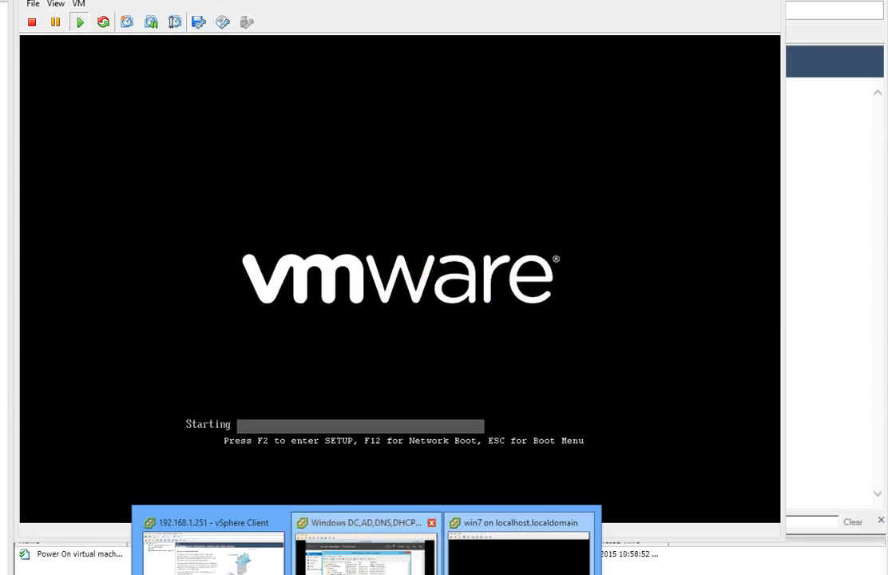
# Step: On dc1, select the SUPERMAN computer account under Computers in ADUC, then minimize ADUC
pyautogui.click(365, 559)
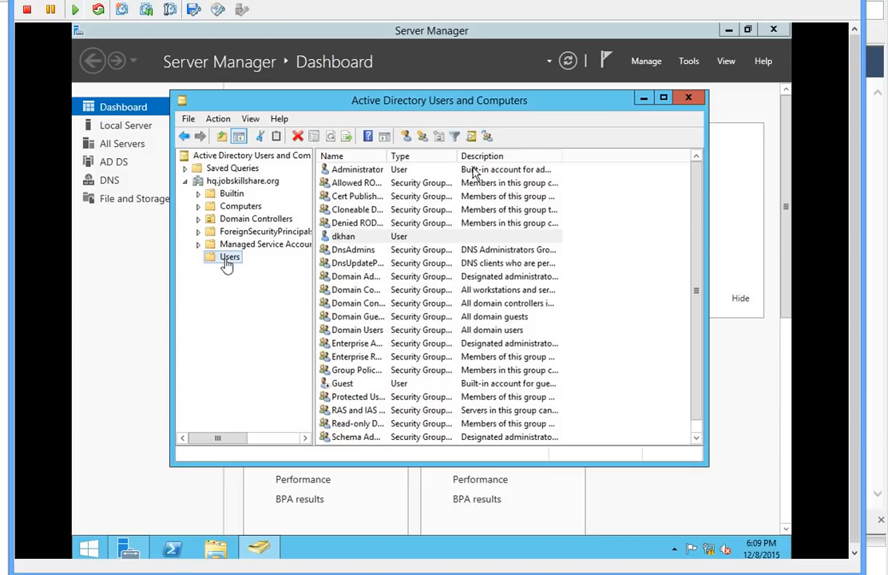
pyautogui.click(240, 211)
pyautogui.click(241, 206)
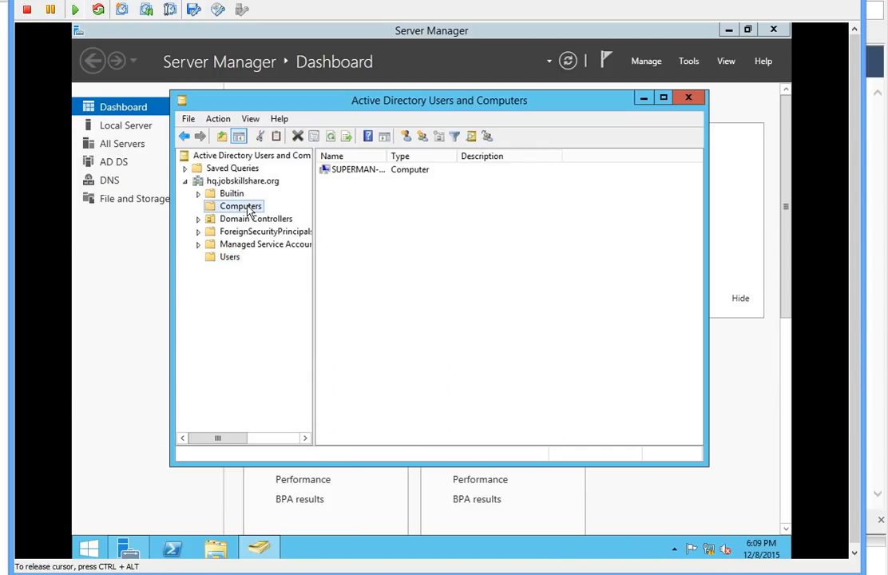
pyautogui.click(358, 170)
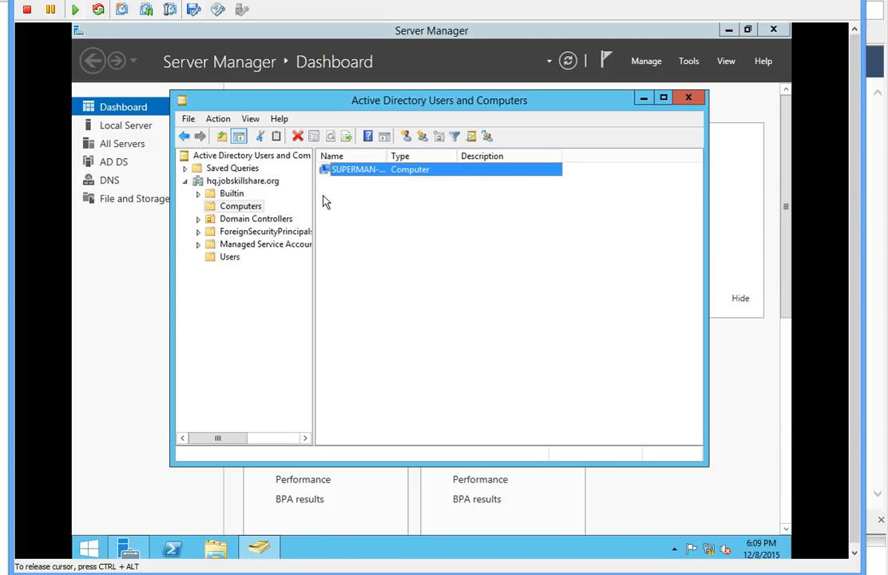
pyautogui.click(643, 99)
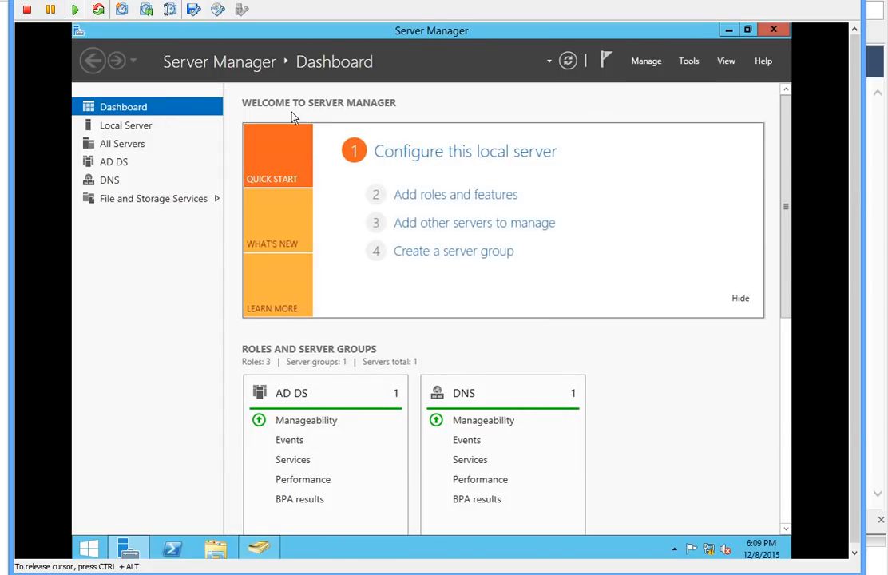
# Step: In DNS Manager, view the hq.jobskillshare.org forward zone and its dc1 host record
pyautogui.click(689, 61)
pyautogui.click(615, 217)
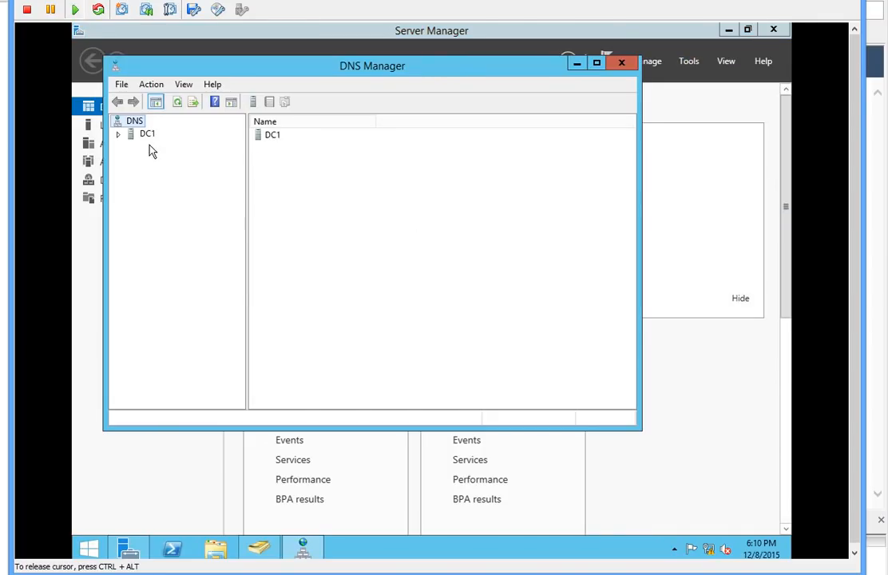
pyautogui.click(127, 135)
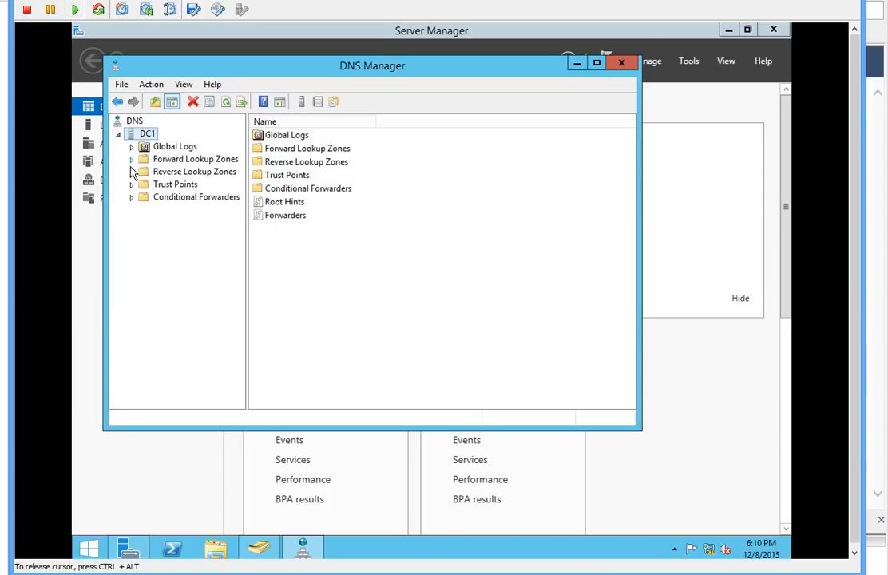
pyautogui.click(132, 161)
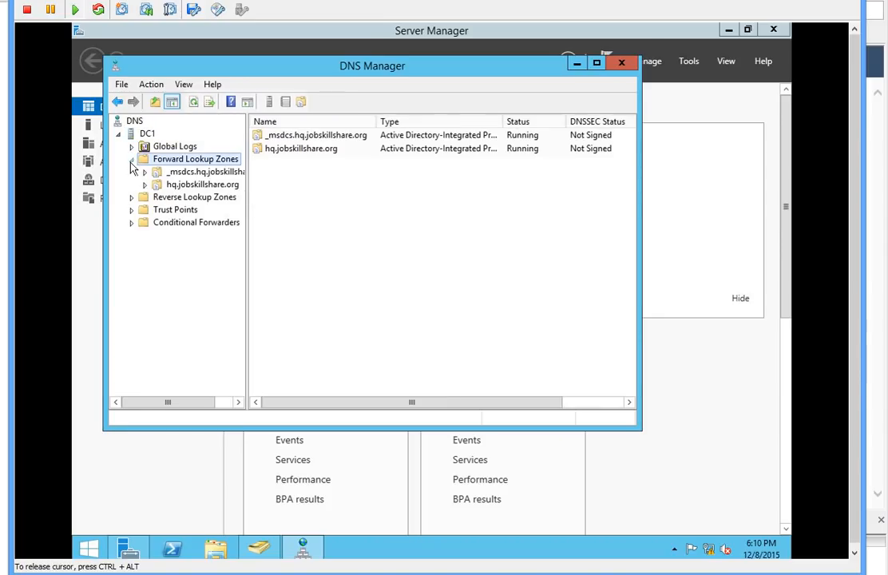
pyautogui.click(214, 184)
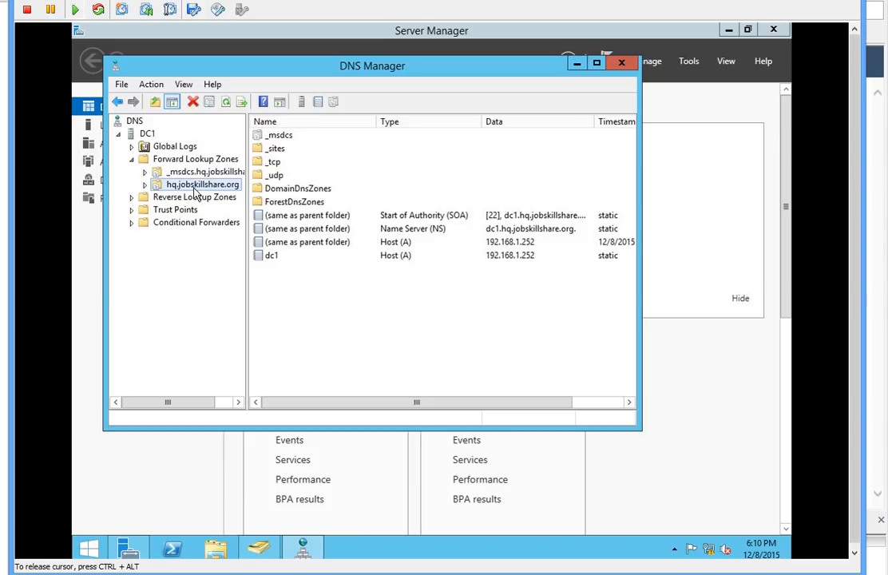
pyautogui.click(273, 256)
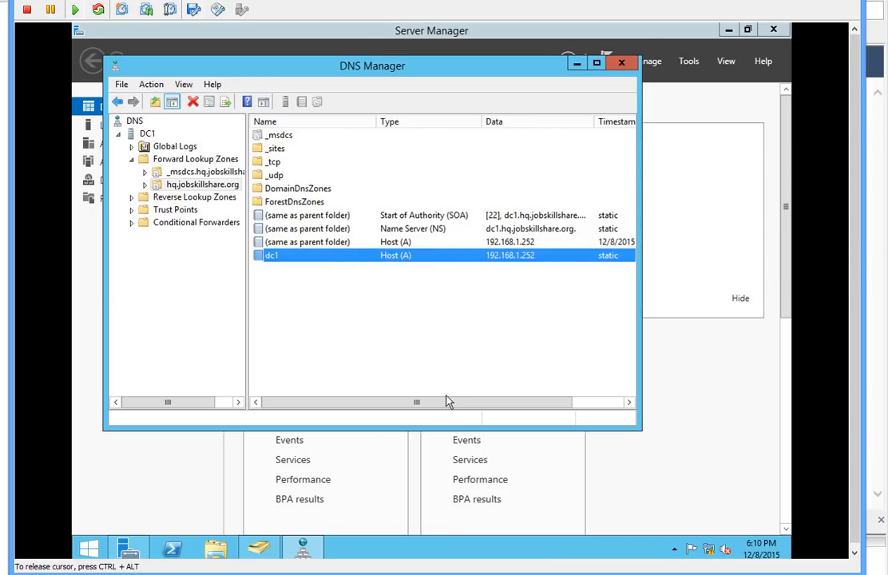
# Step: Check the reverse lookup zones, collapse DC1, and switch to the win7 console
pyautogui.click(134, 204)
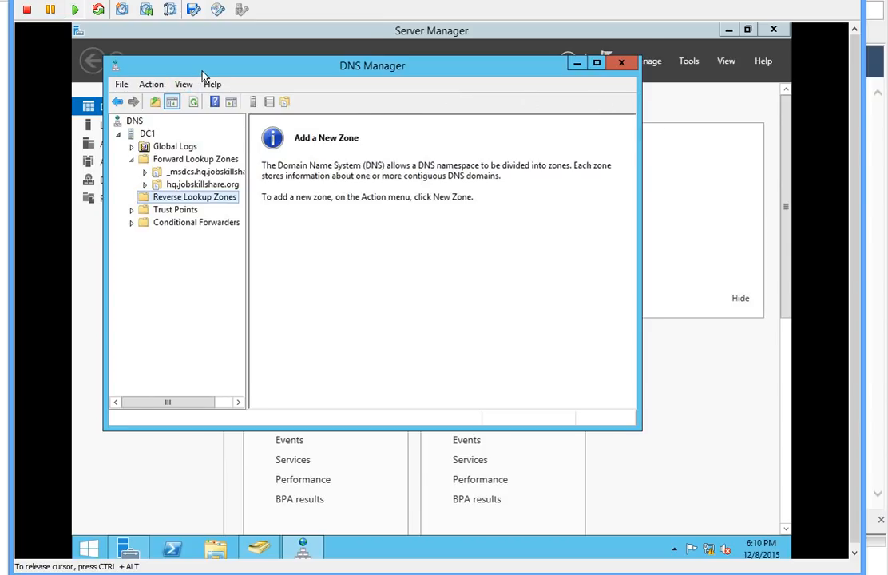
pyautogui.moveTo(204, 76); pyautogui.dragTo(233, 118)
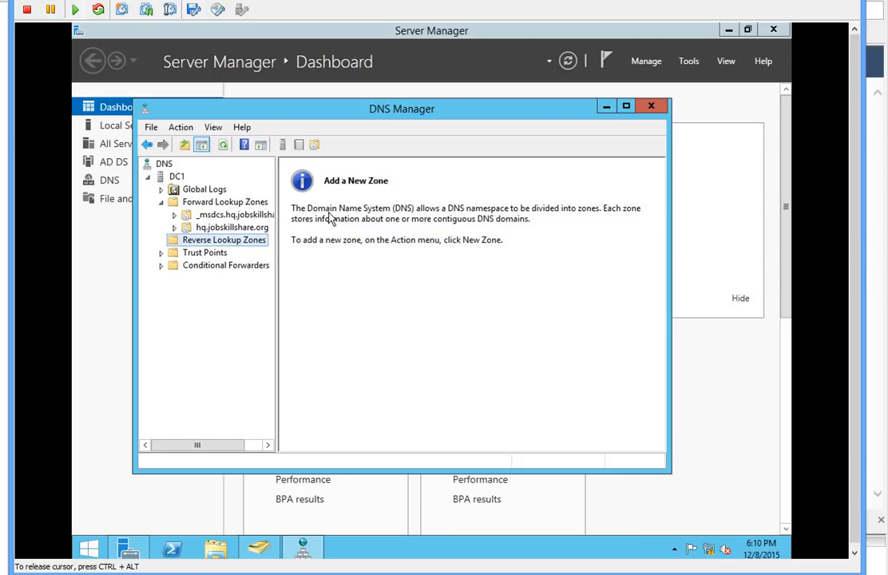
pyautogui.click(148, 178)
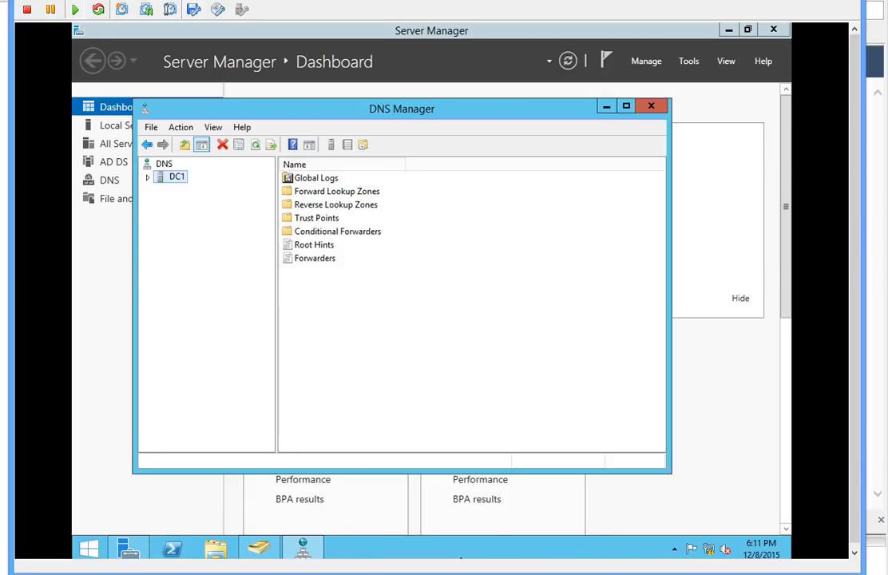
pyautogui.click(511, 546)
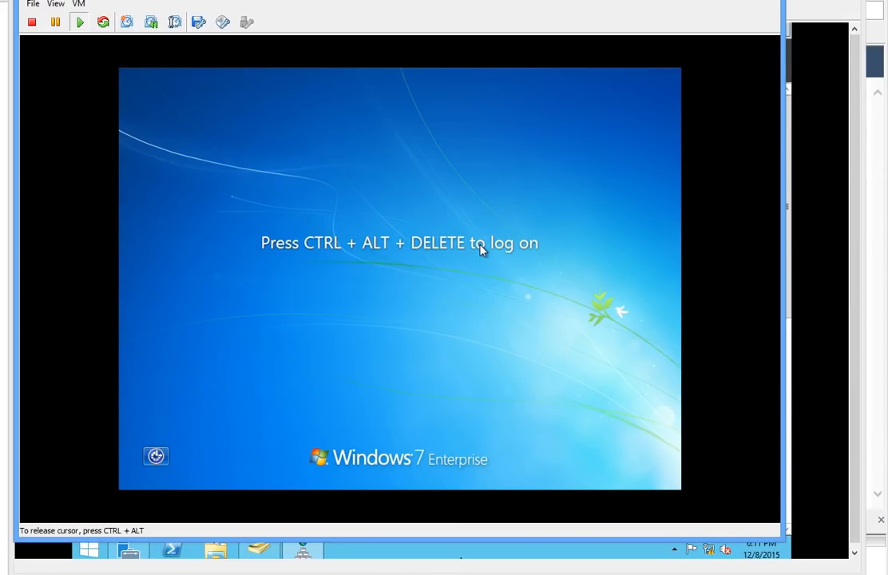
# Step: Log on to win7 as the HQ domain user through Other User and reach the desktop
pyautogui.press('ctrl+alt+Insert')
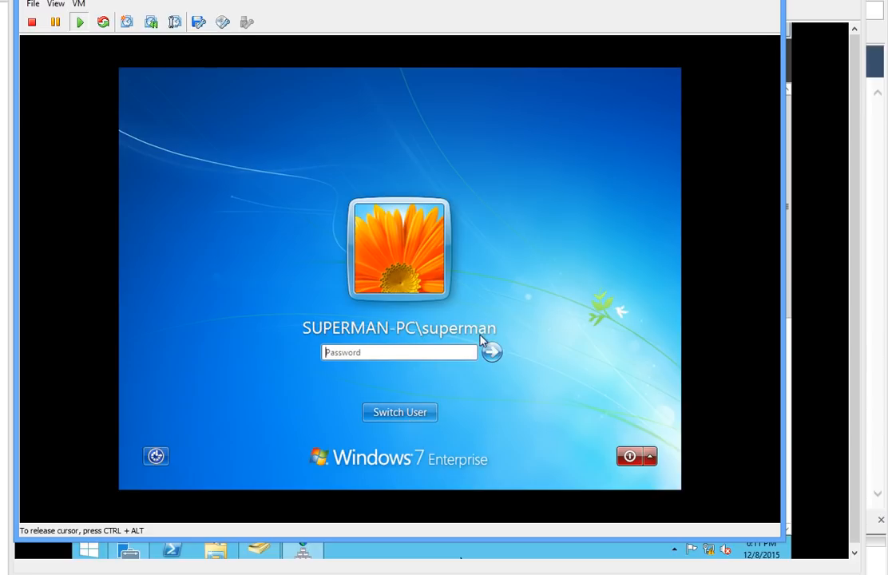
pyautogui.click(422, 417)
pyautogui.click(464, 318)
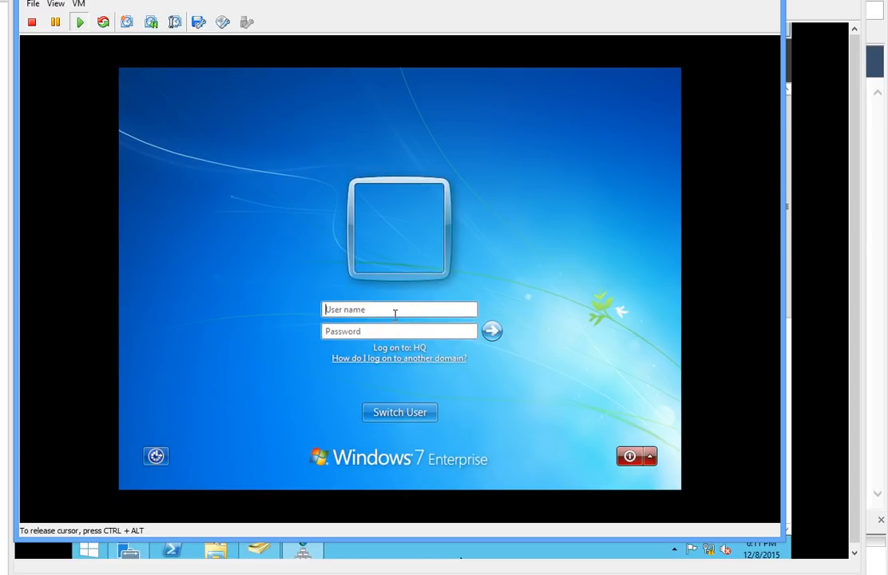
pyautogui.write('dkh••')
pyautogui.press('Return')
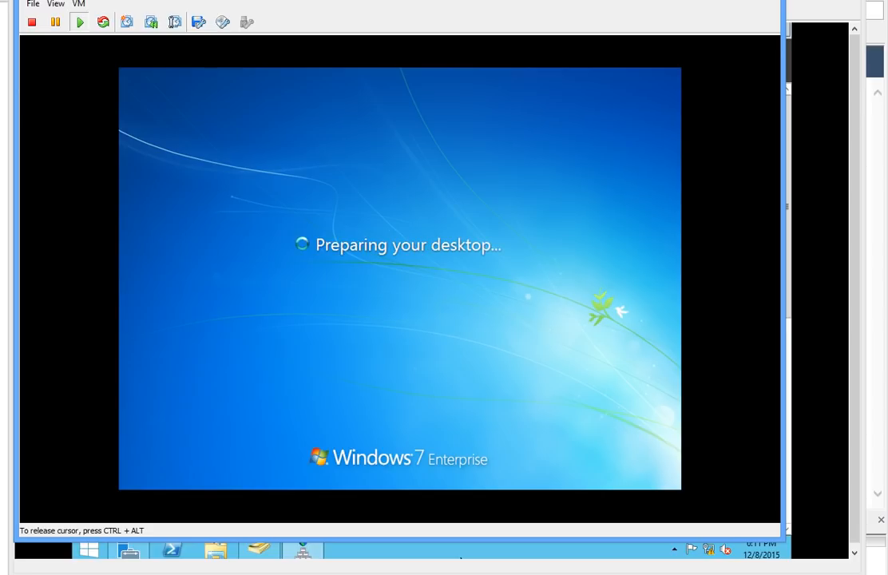
pyautogui.hotkey('ctrl', 'alt')
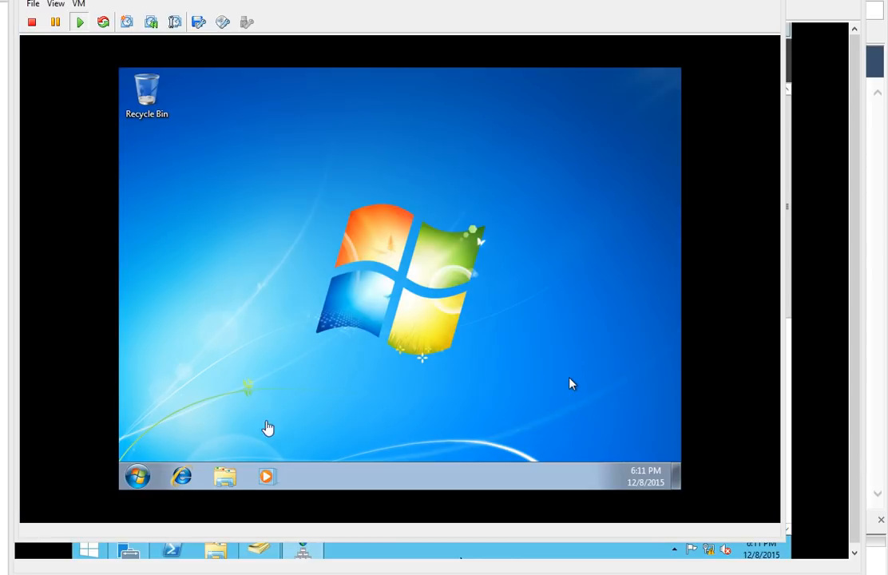
pyautogui.click(194, 436)
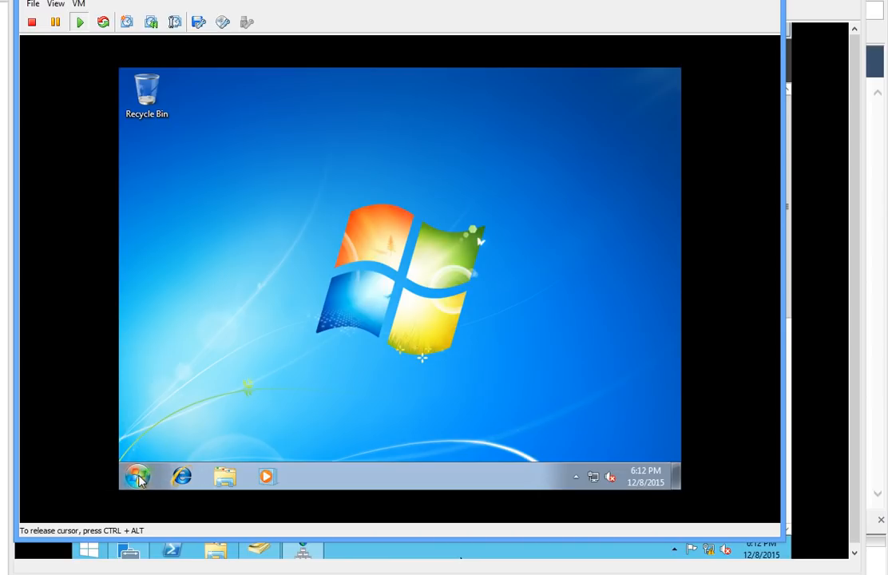
# Step: Run echo %logonserver% in a Command Prompt, confirm it reports \\DC1, then close the window
pyautogui.click(137, 477)
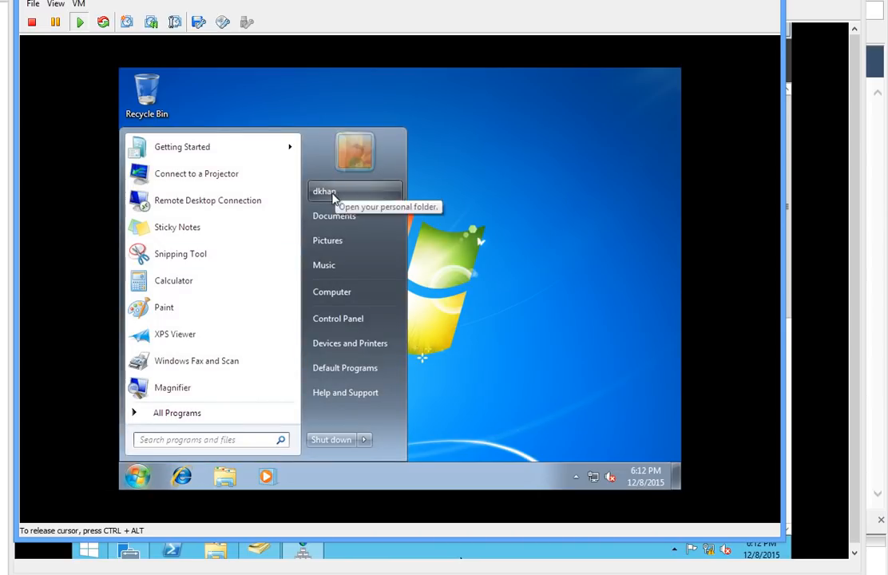
pyautogui.click(530, 320)
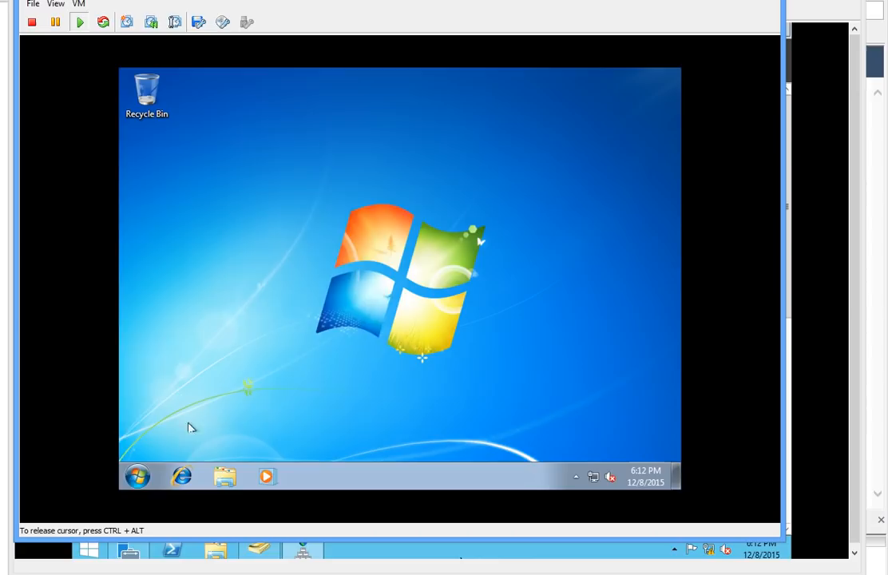
pyautogui.click(135, 479)
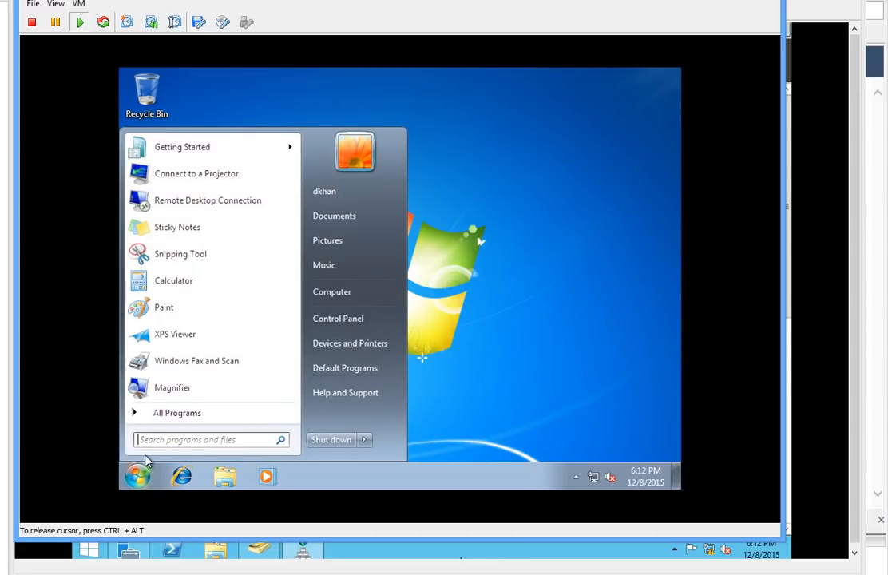
pyautogui.write('cmd')
pyautogui.press('Return')
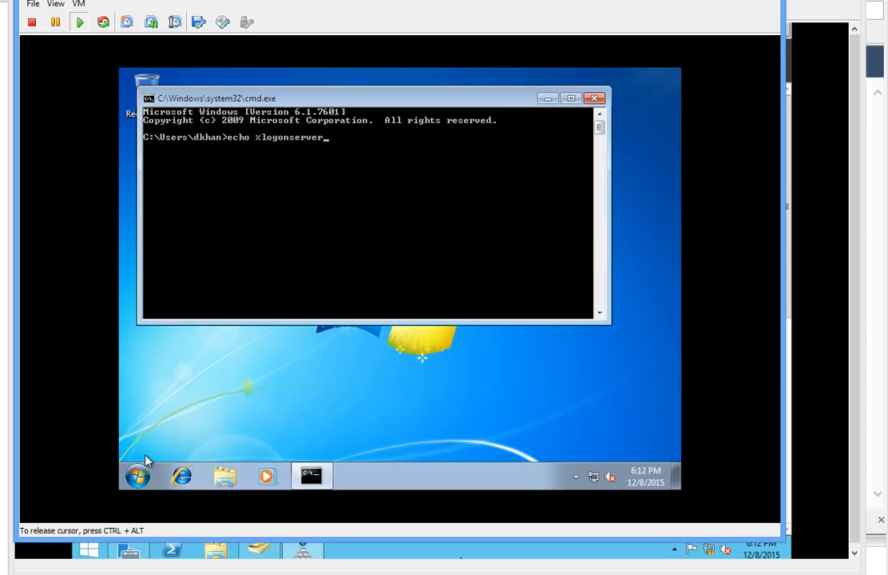
pyautogui.press('Return')
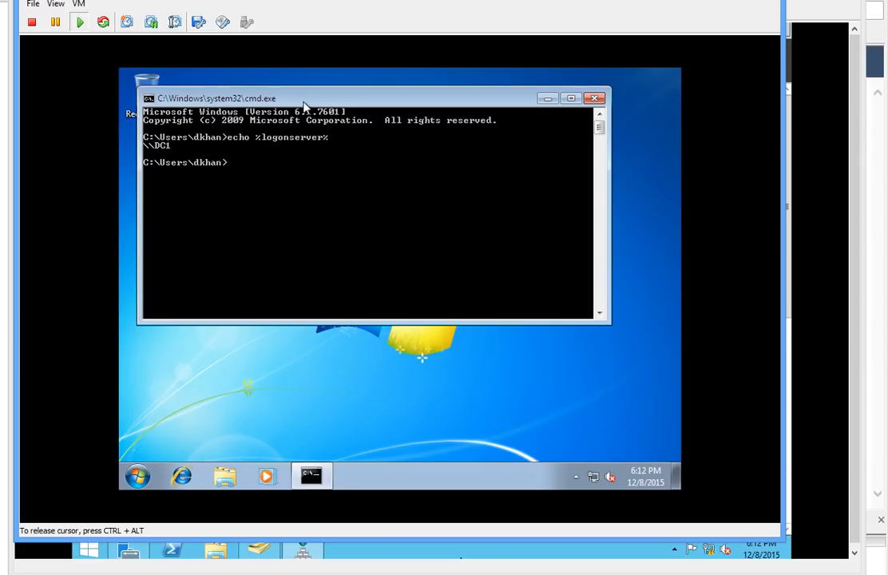
pyautogui.moveTo(307, 100); pyautogui.dragTo(322, 145)
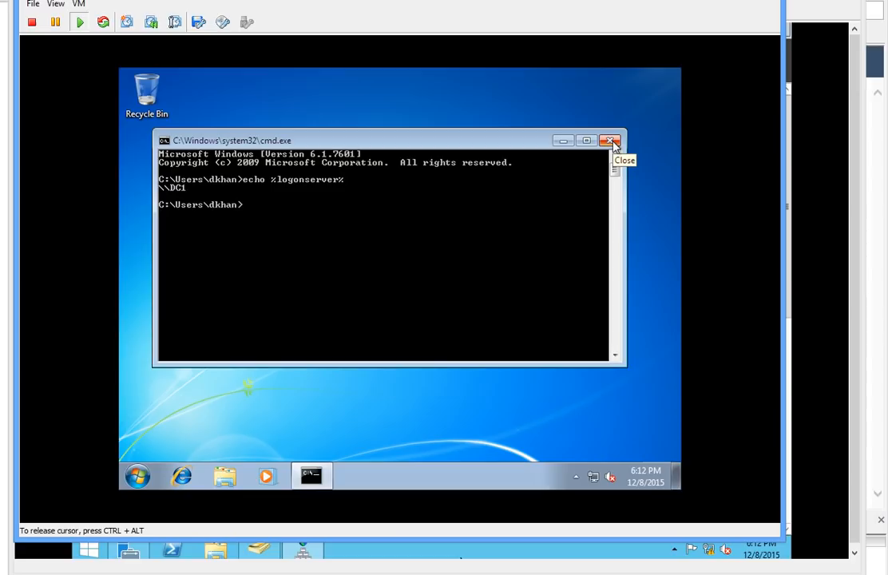
pyautogui.click(612, 141)
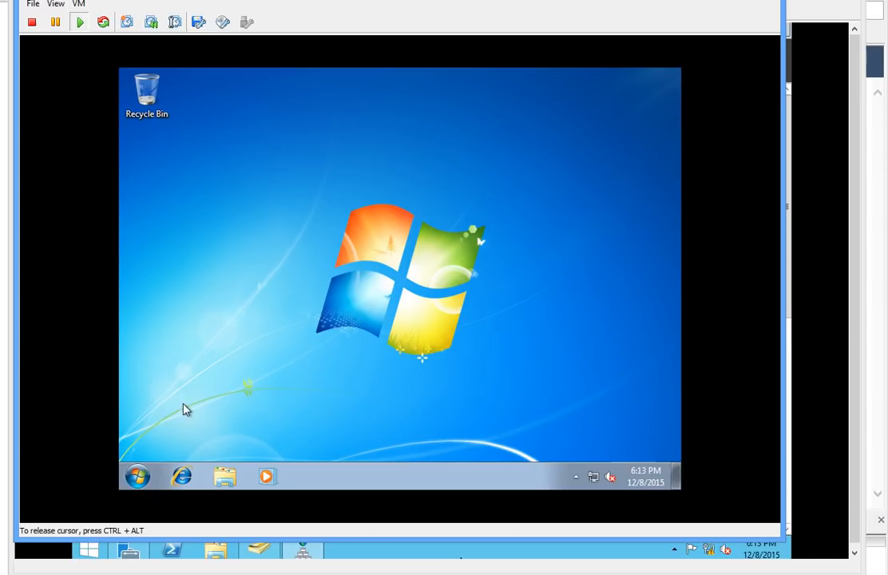
# Step: Open Paint and draw a freehand black oval on the canvas
pyautogui.click(150, 483)
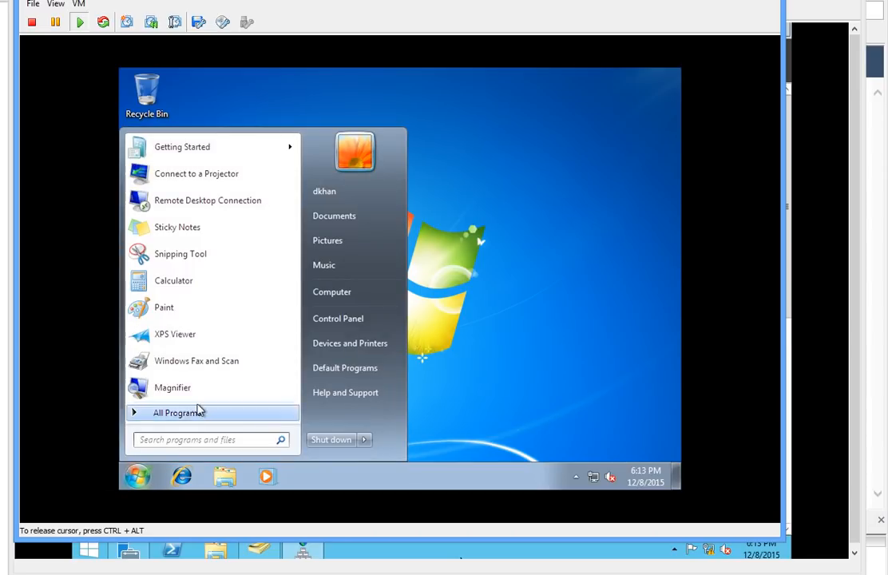
pyautogui.click(172, 306)
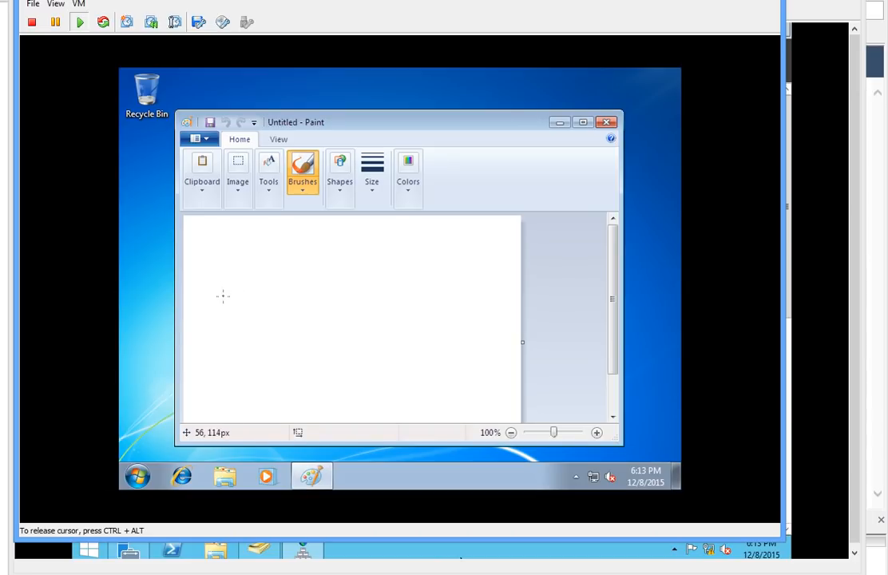
pyautogui.moveTo(222, 292)
pyautogui.mouseDown()
pyautogui.moveTo(242, 264)
pyautogui.moveTo(226, 292)
pyautogui.mouseUp()
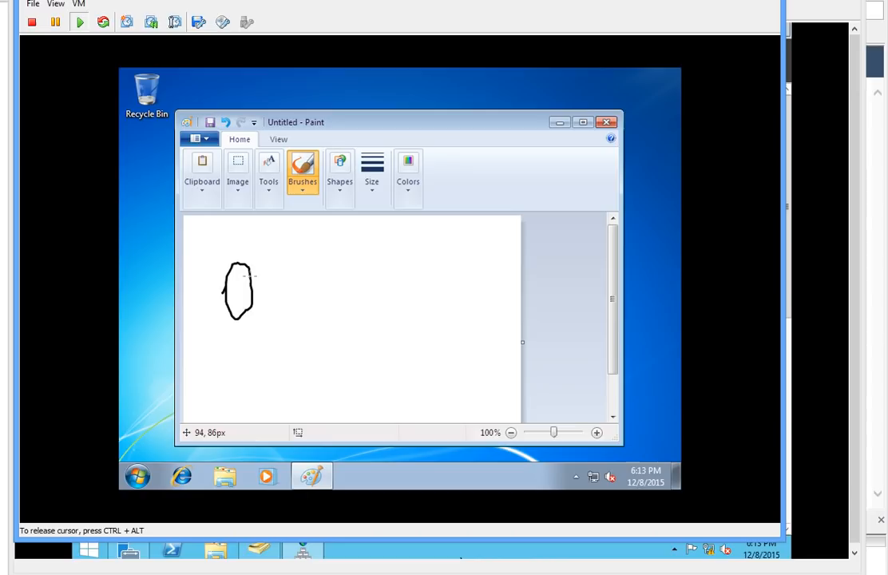
# Step: Draw four lines out from the oval's right side: up-right, right, down-right and downward
pyautogui.moveTo(249, 273); pyautogui.dragTo(334, 238)
pyautogui.moveTo(251, 272); pyautogui.dragTo(344, 279)
pyautogui.moveTo(250, 276); pyautogui.dragTo(320, 302)
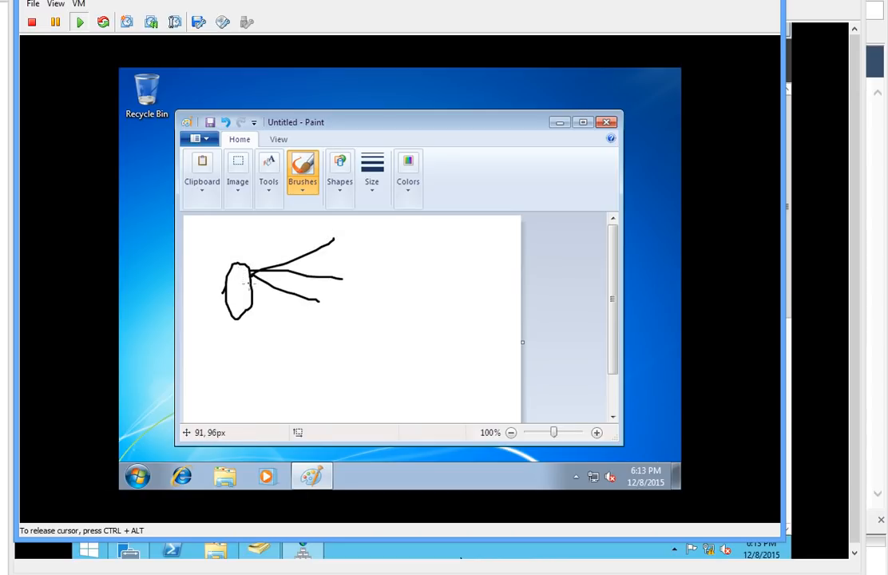
pyautogui.moveTo(252, 283)
pyautogui.mouseDown()
pyautogui.moveTo(292, 313)
pyautogui.moveTo(300, 331)
pyautogui.mouseUp()
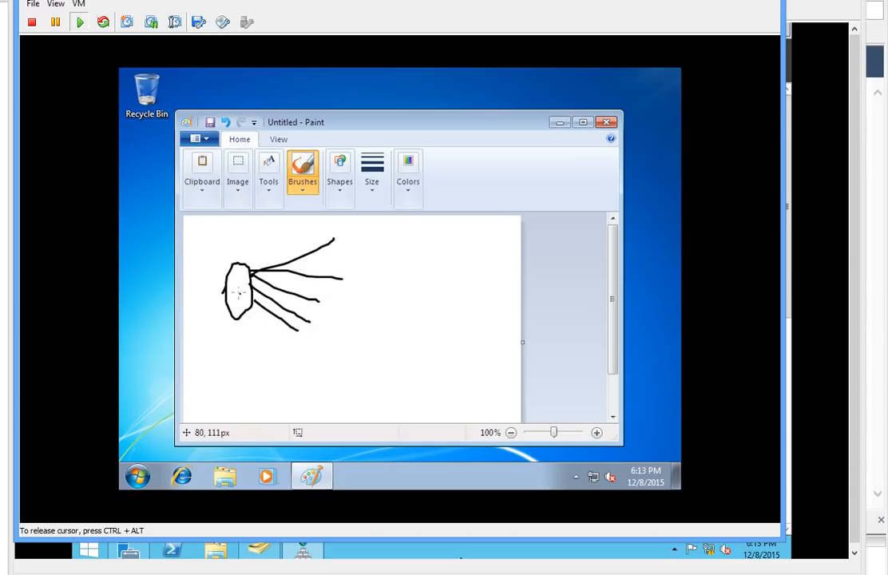